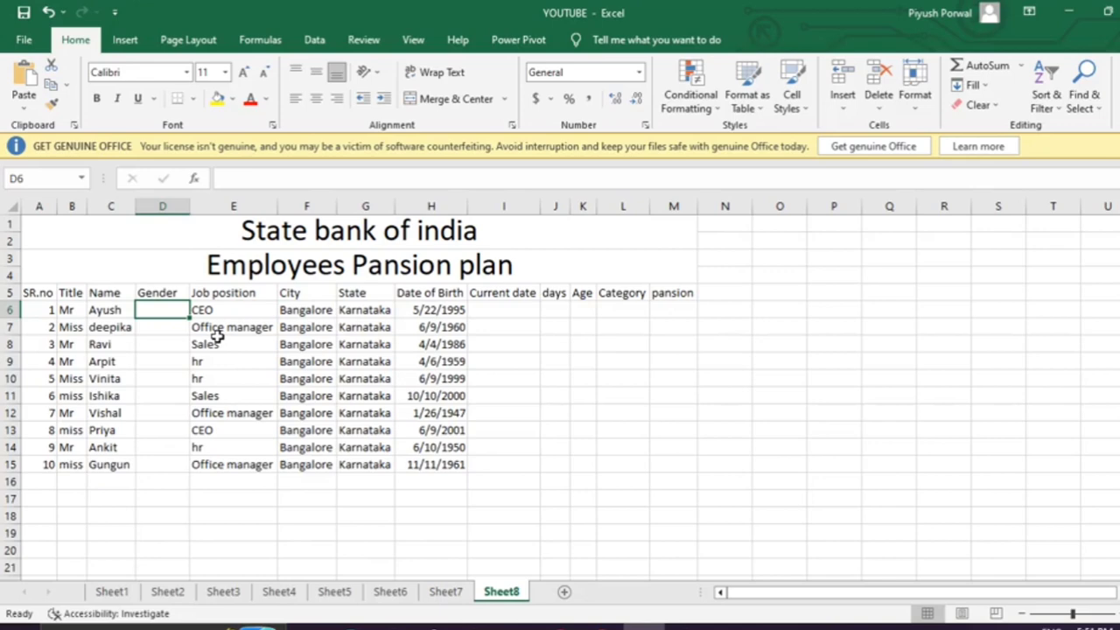
Enter the Gender formula =IF(B6="Mr","Male",IF(B6="Miss","Female")) in cell D6.
text(=)
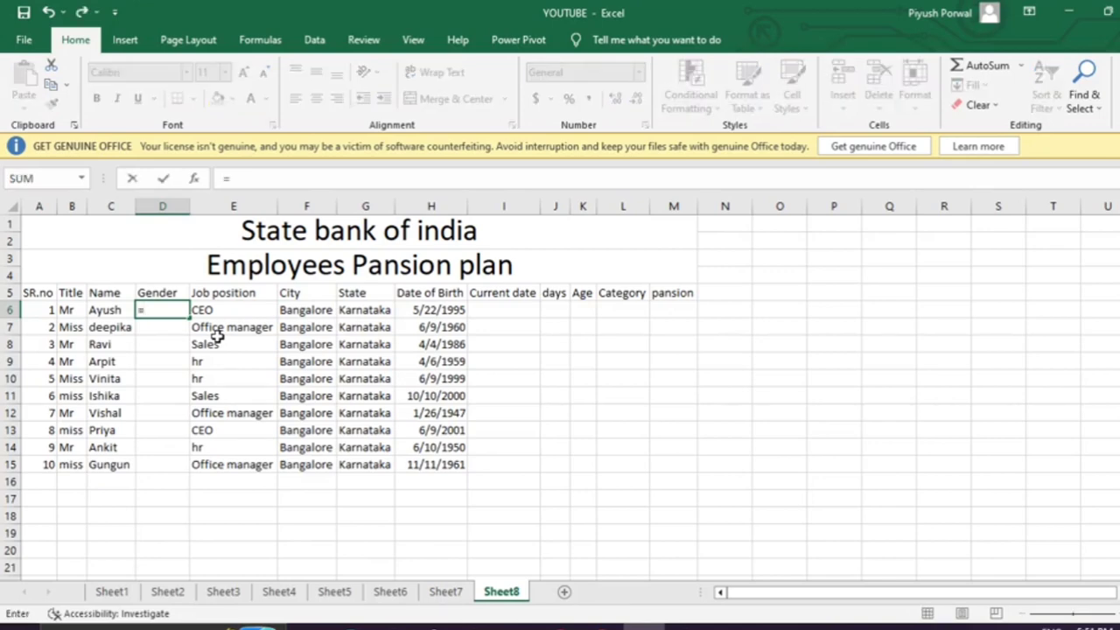
text(if()
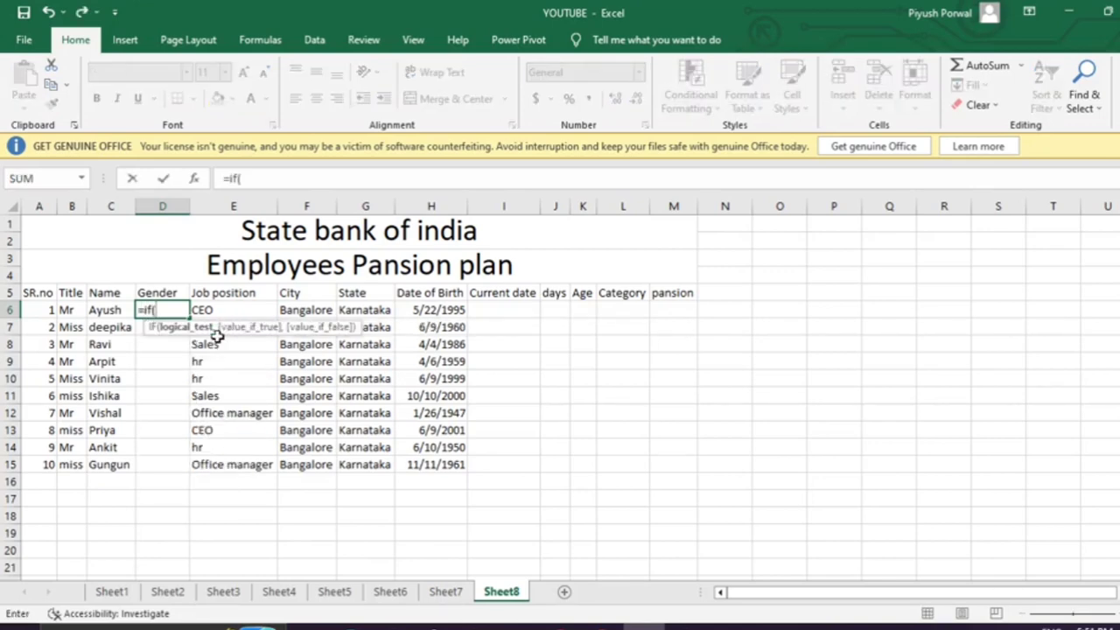
click(70, 311)
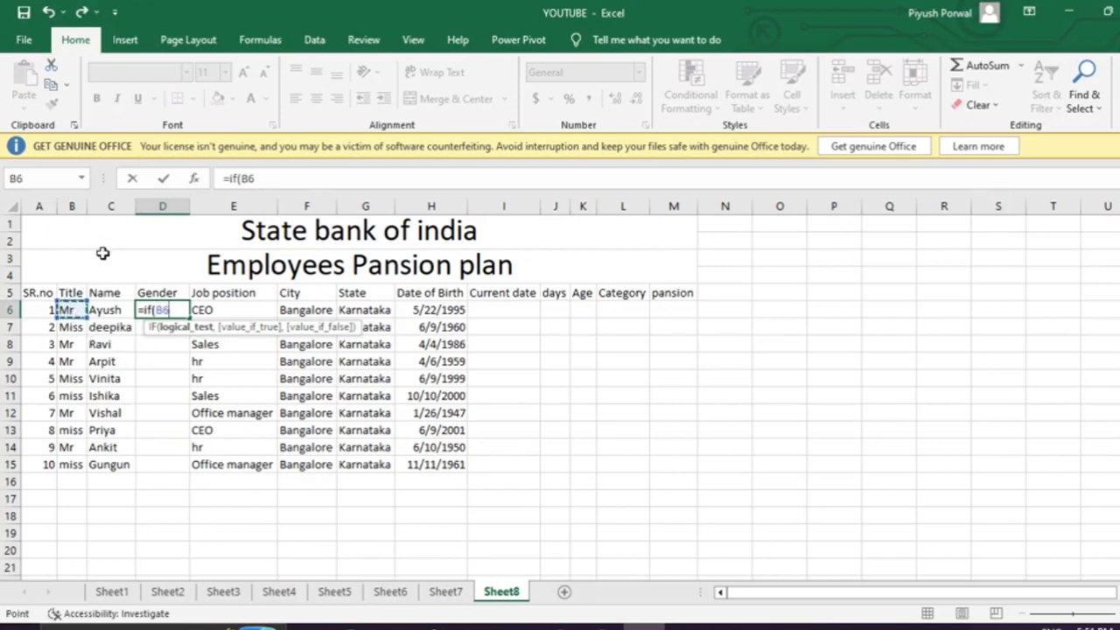
text(="Mr)
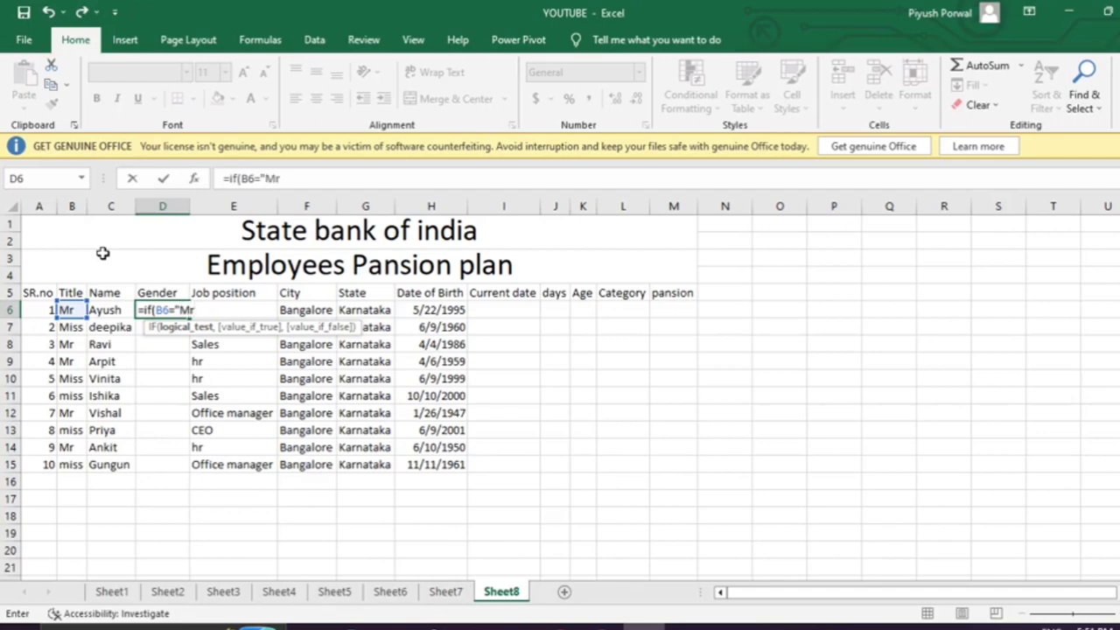
text(",")
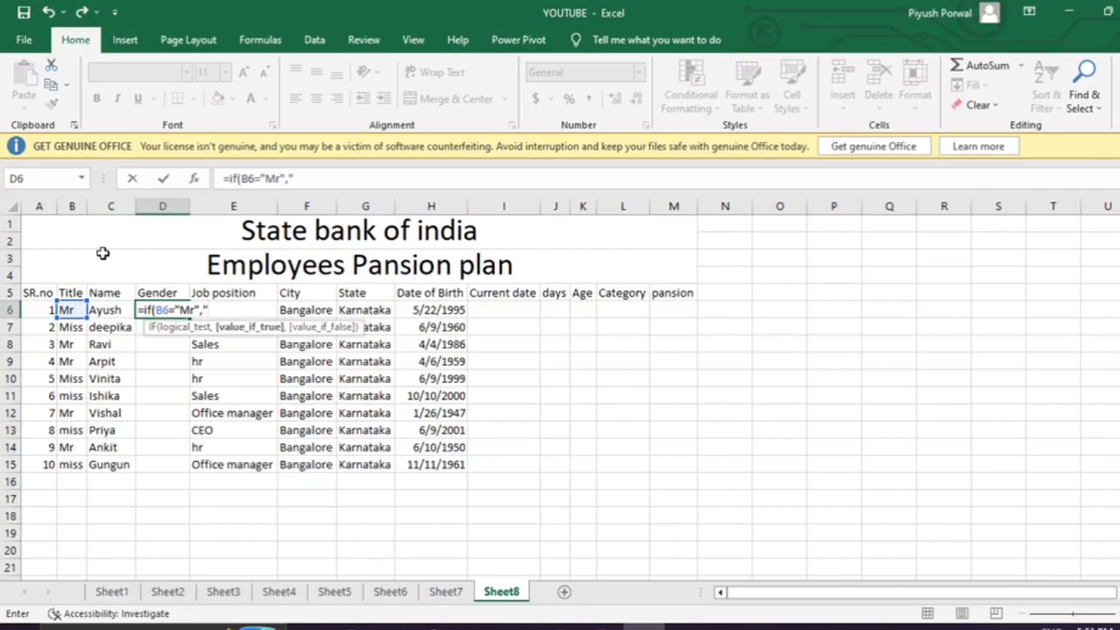
text(Male",if()
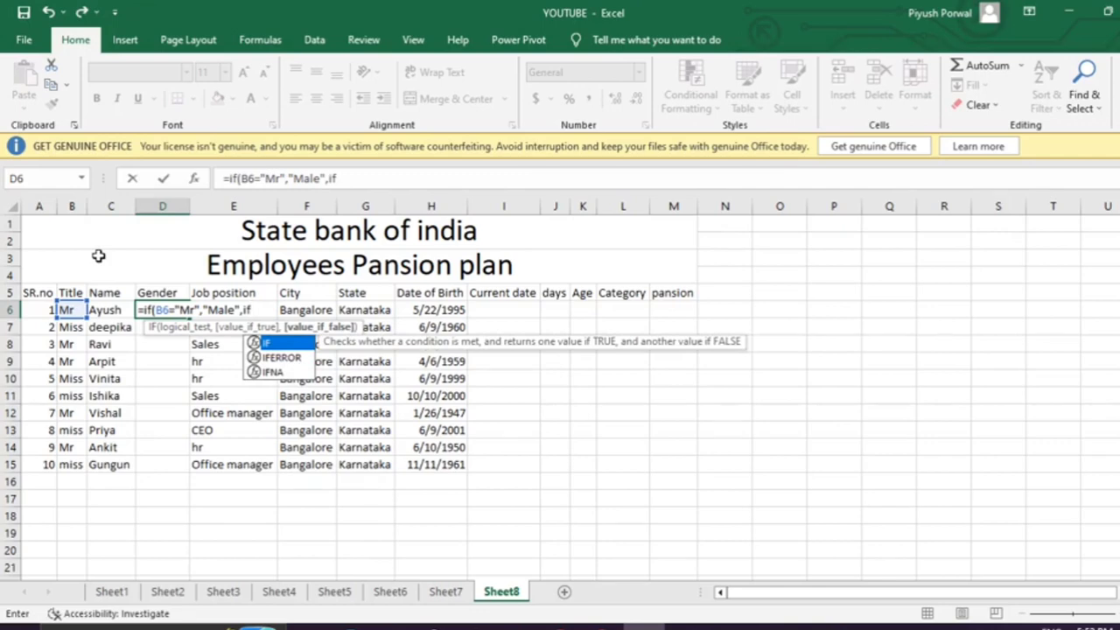
click(65, 310)
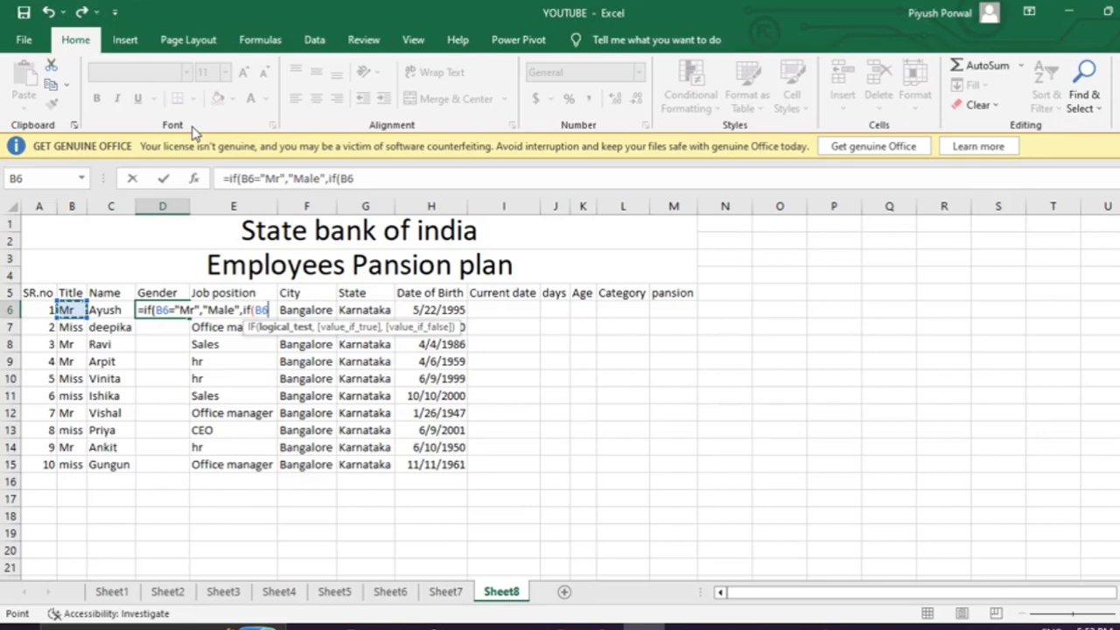
text(=)
text("mis)
key(BackSpace)
key(BackSpace)
key(BackSpace)
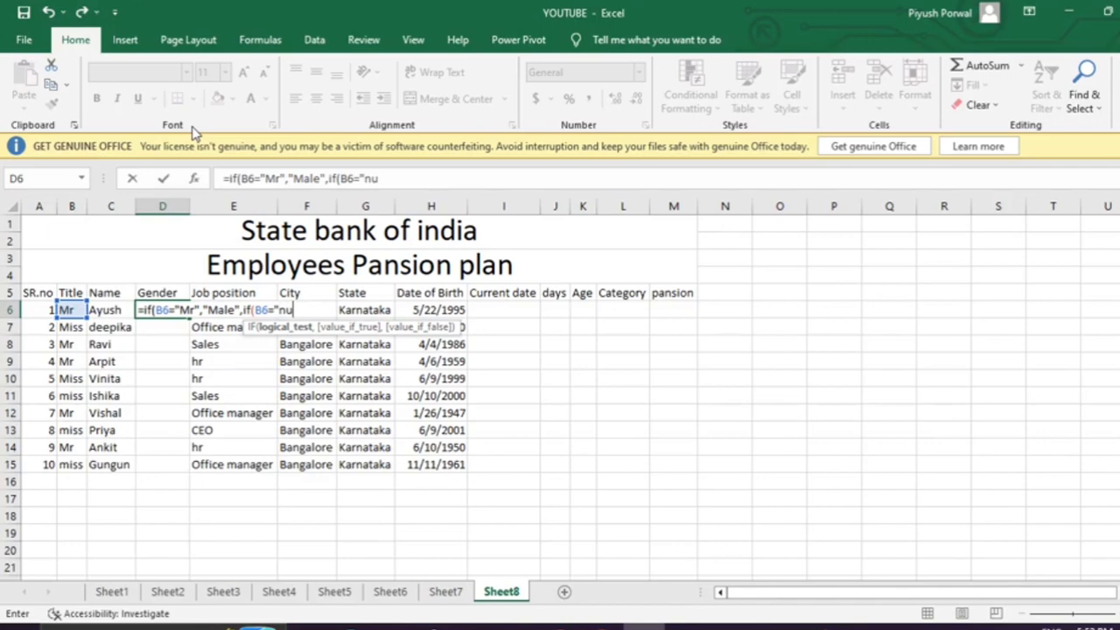
text(Miss",")
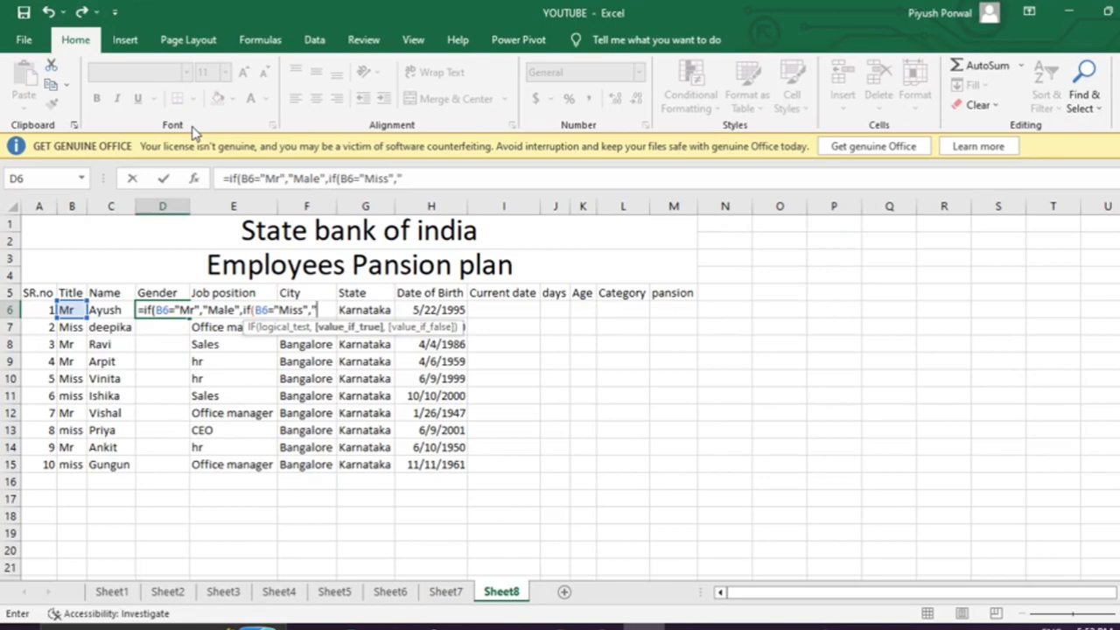
text(Fema)
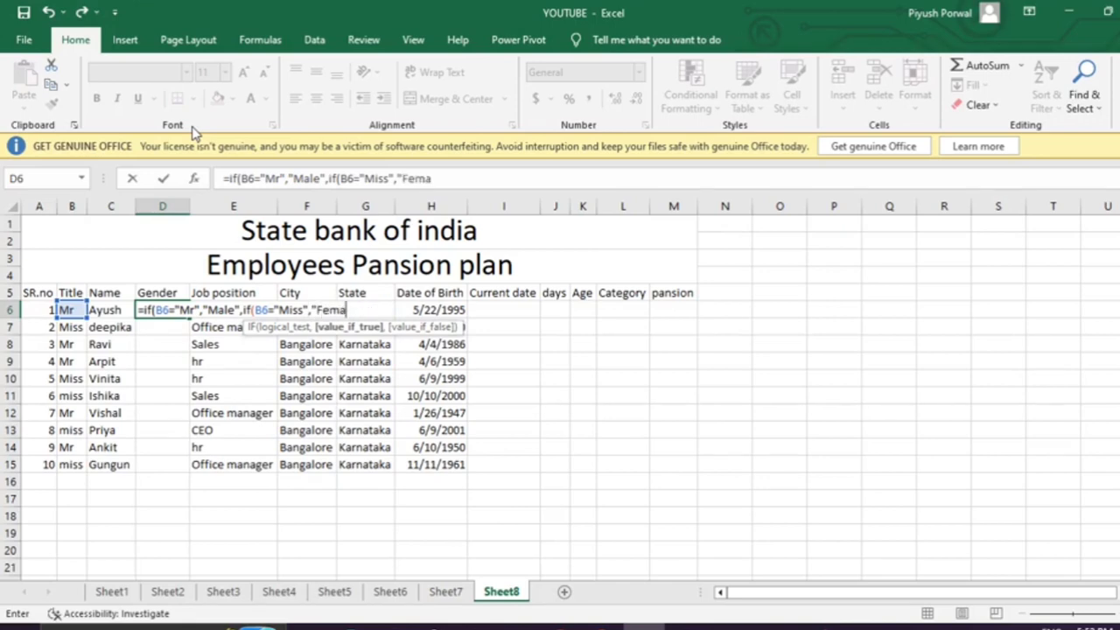
text(le")))
key(Return)
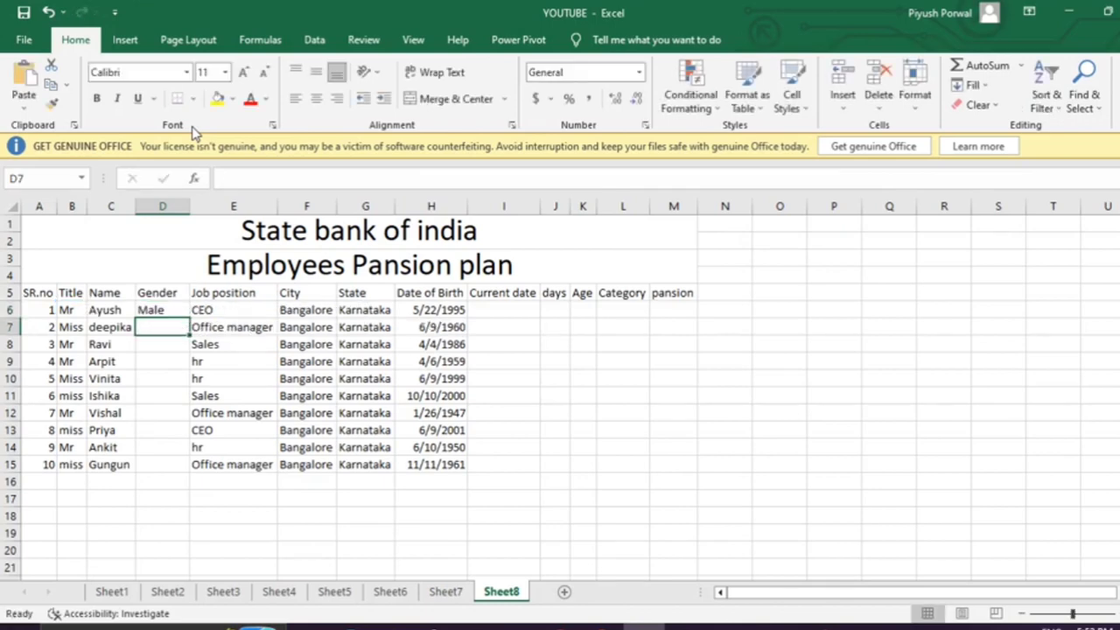
Fill the Gender formula from D6 down through D15 for all the employees.
click(151, 309)
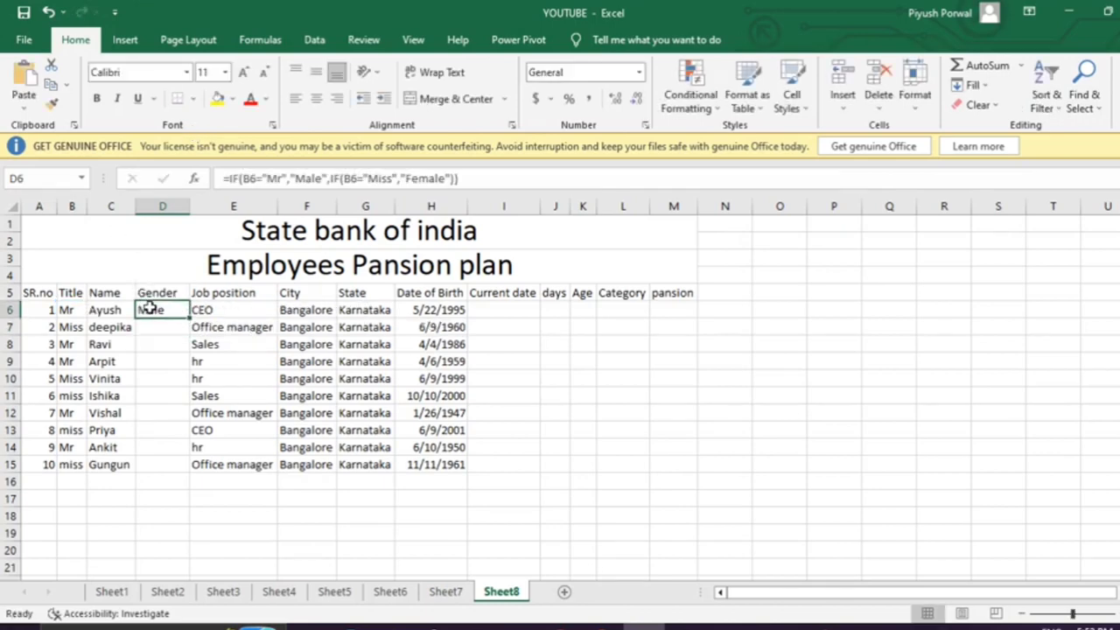
double_click(188, 317)
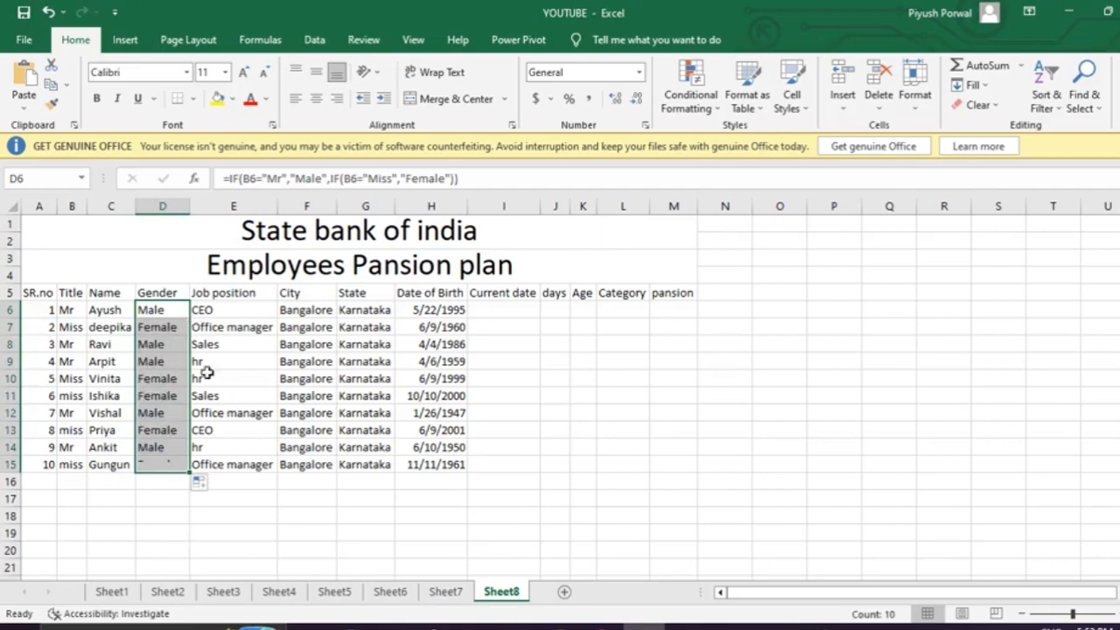
click(213, 449)
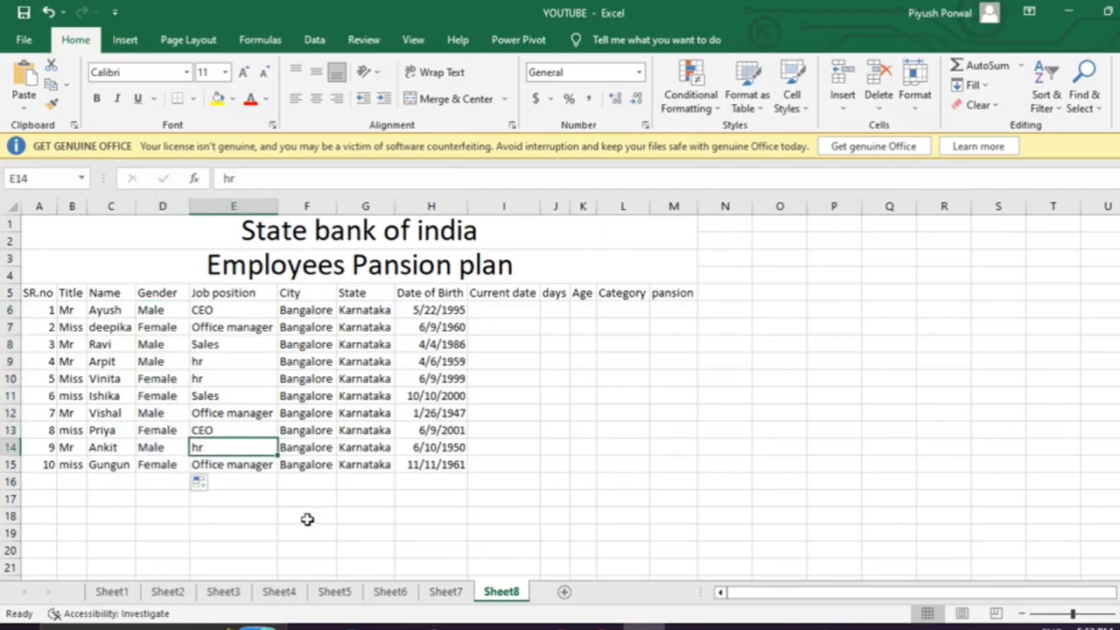
click(275, 513)
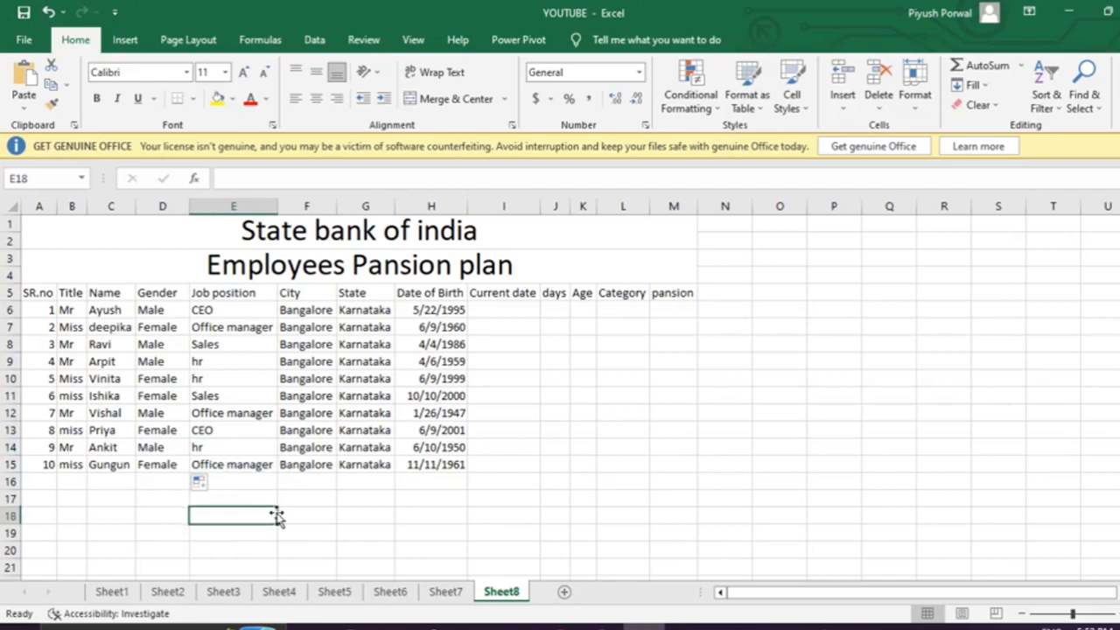
Enter an asterisk in cell D16, directly below the Gender column.
click(161, 485)
text(=)
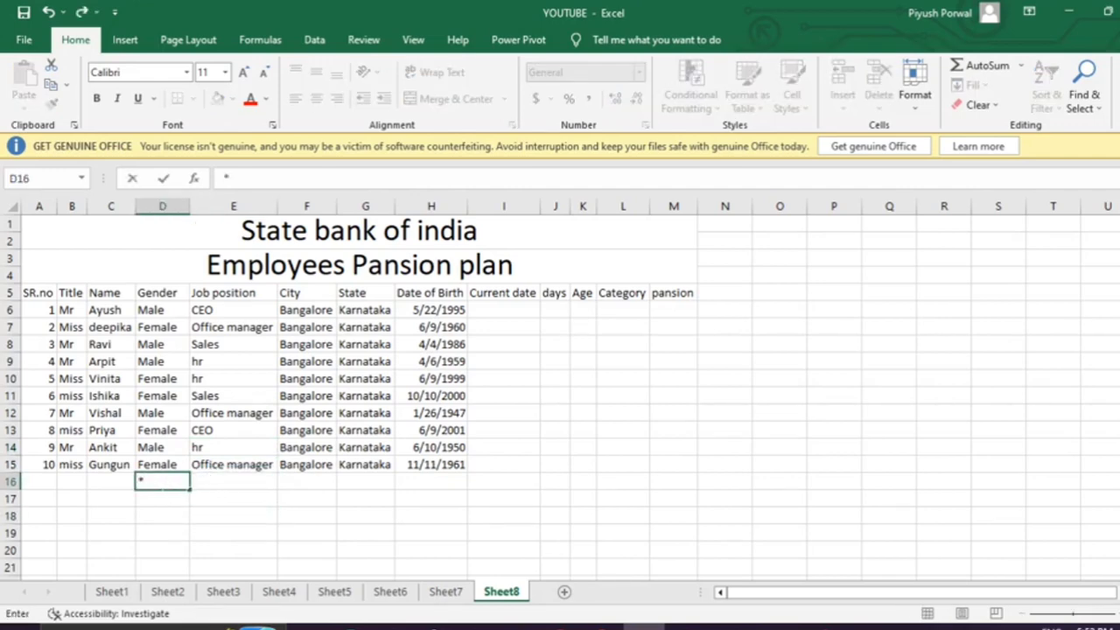
key(Tab)
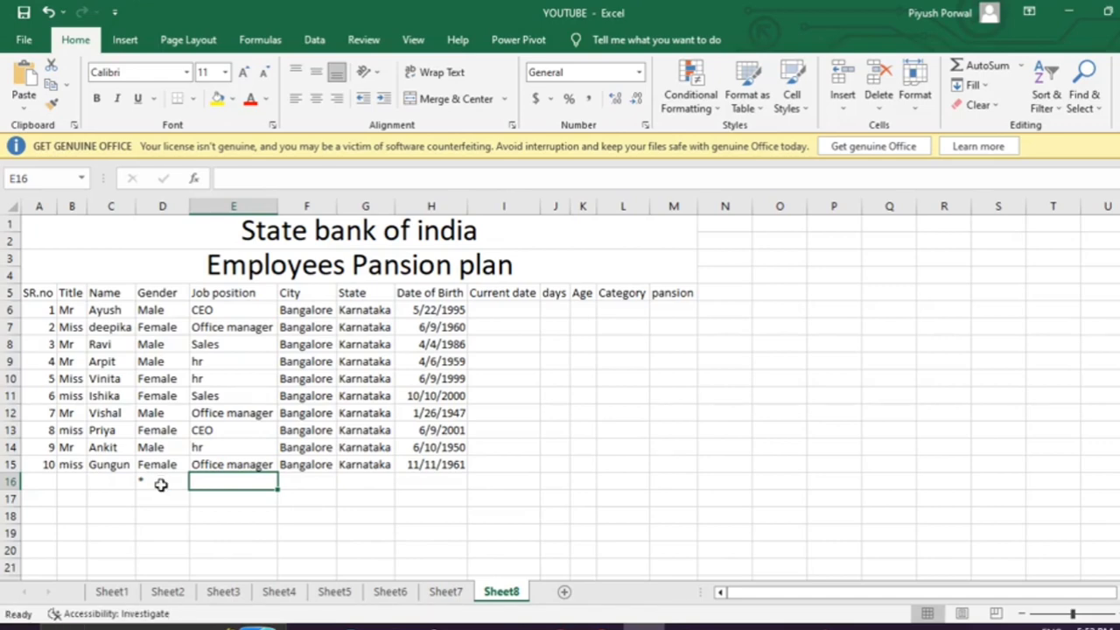
Enter the formula =TODAY() in cell I6, the first row of the Current date column.
key(Right)
key(Right)
key(Right)
key(Right)
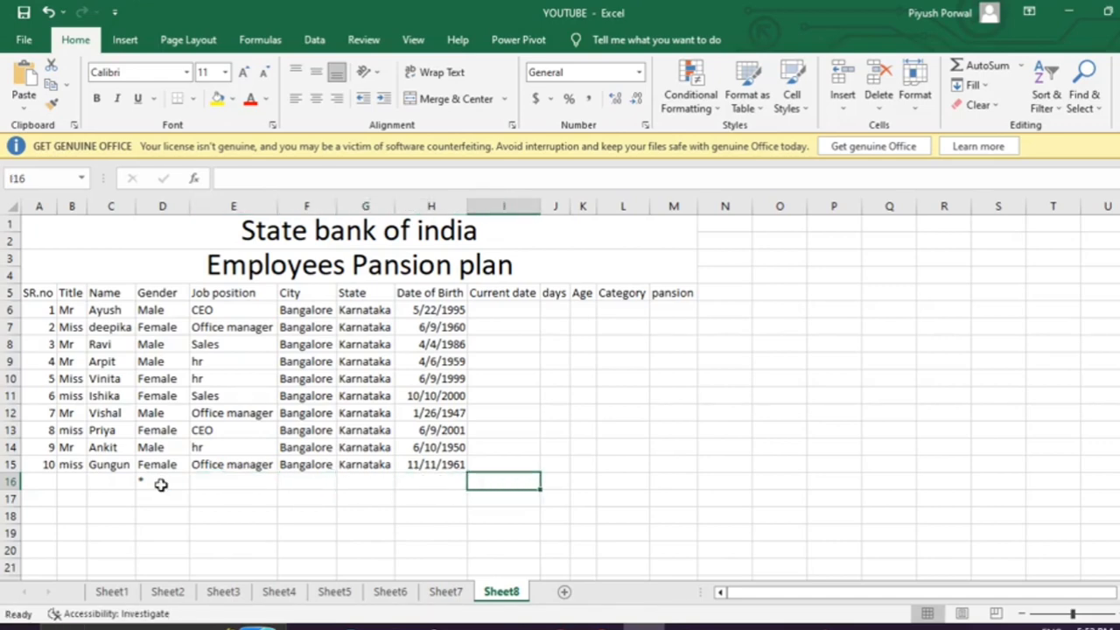
key(Up)
key(Up)
key(Up)
key(Up)
key(Up)
key(Up)
key(Up)
key(Up)
key(Up)
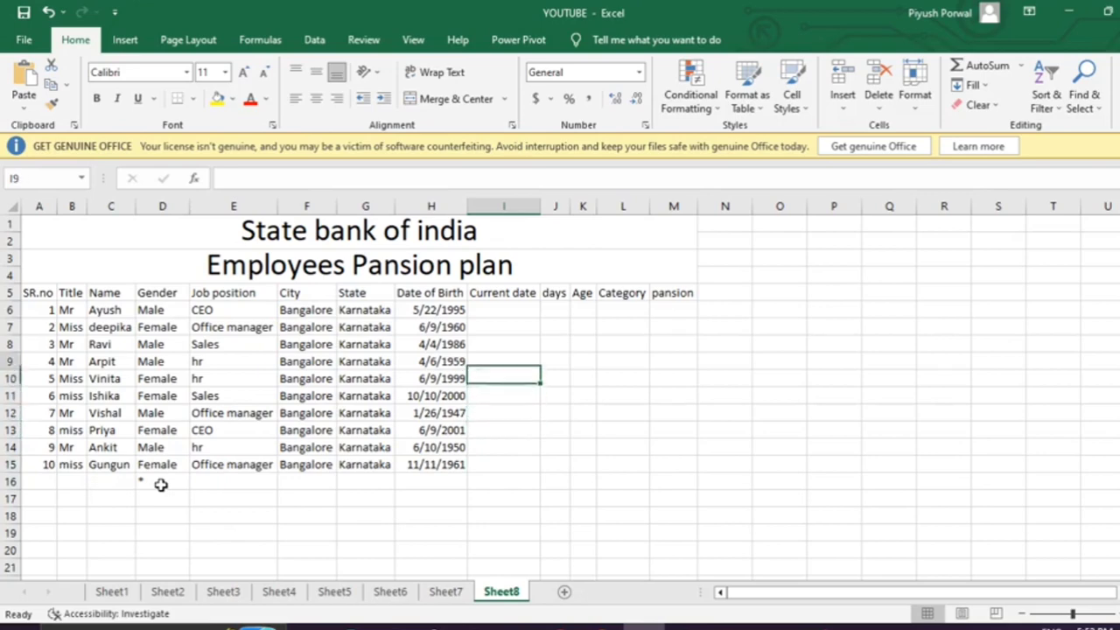
key(Up)
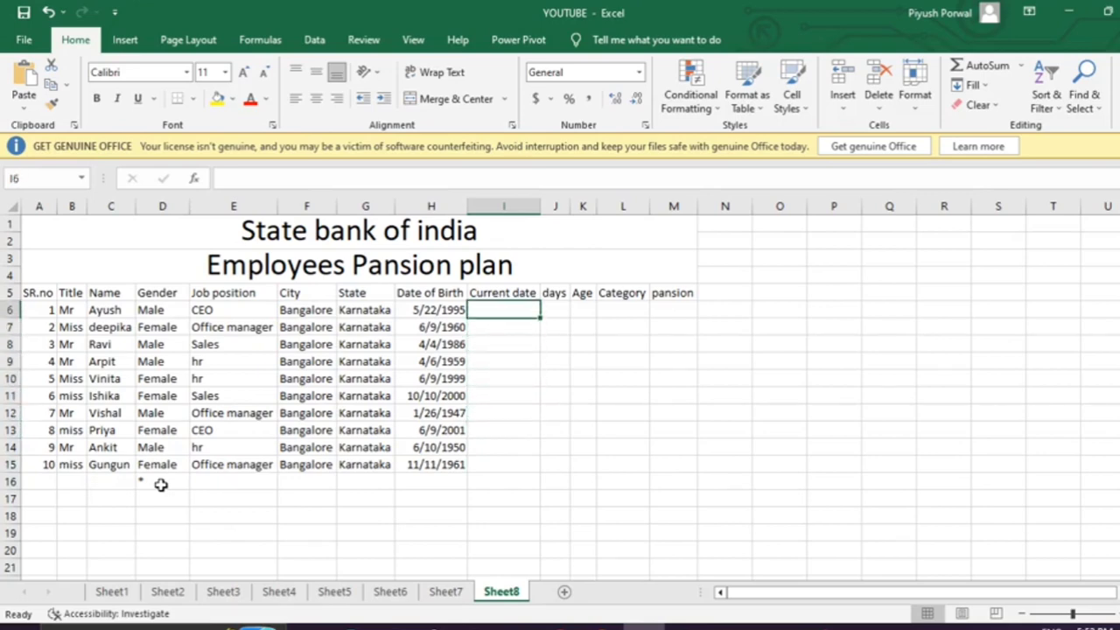
text(=)
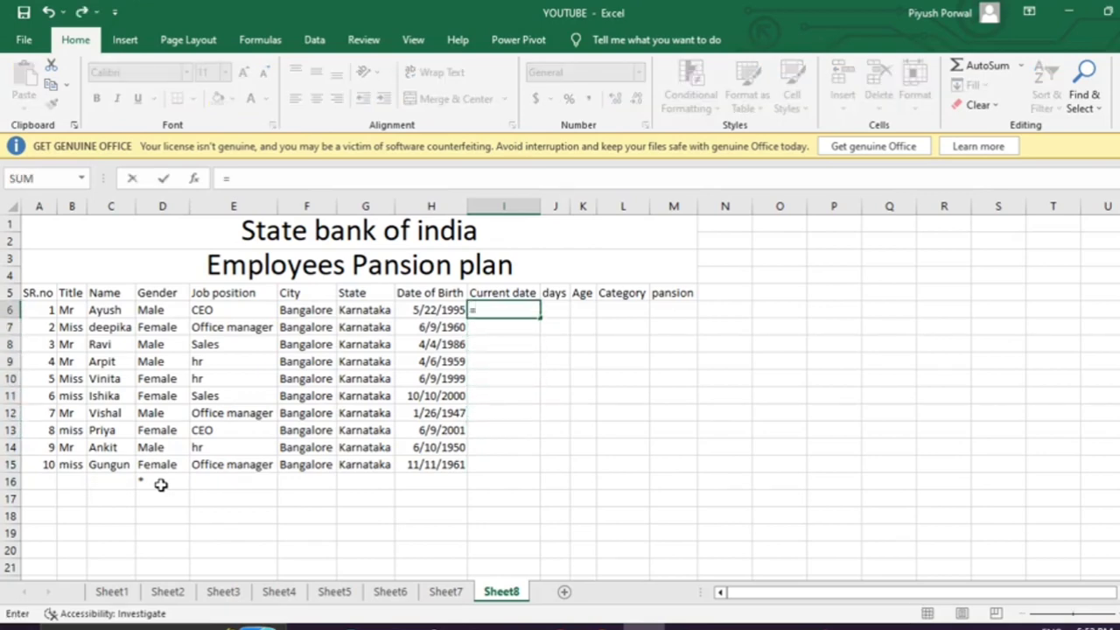
text(today)
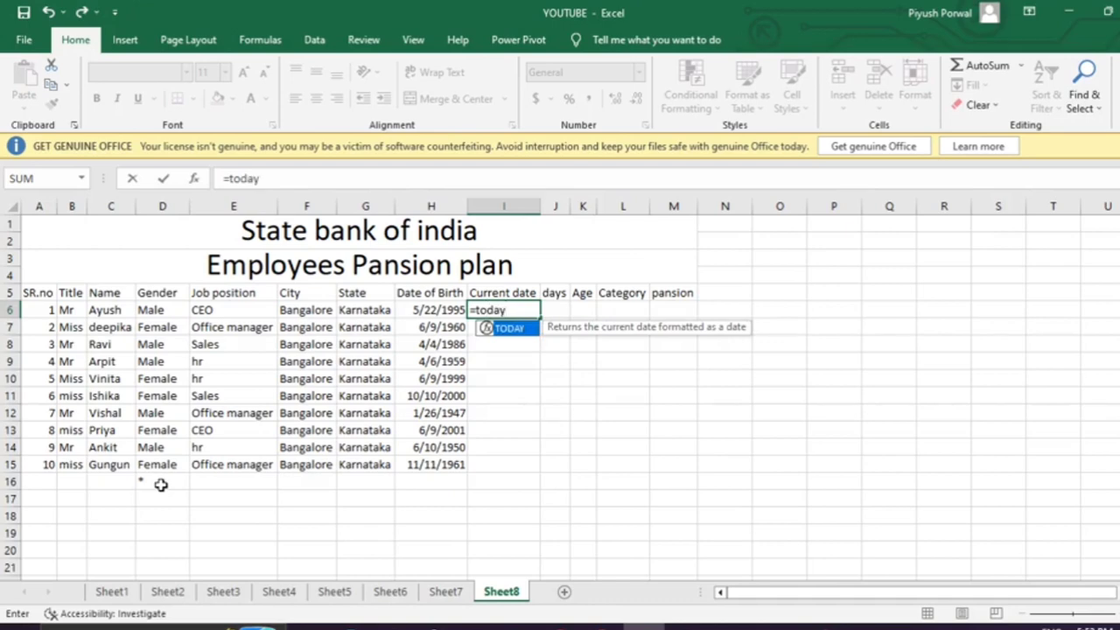
text(())
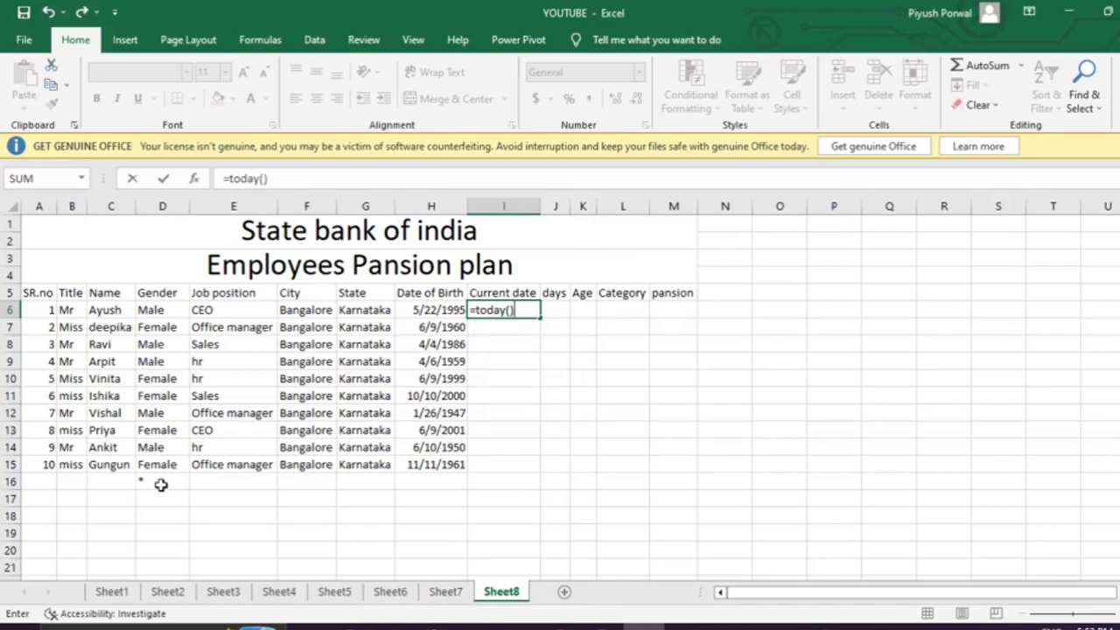
key(Return)
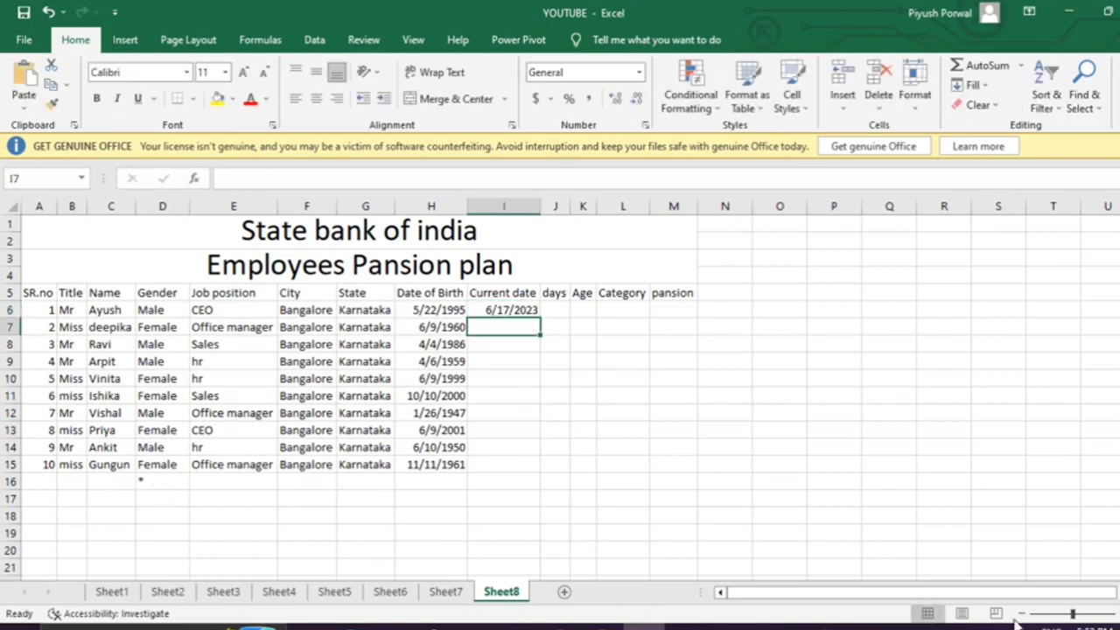
Fill the TODAY formula from I6 down the Current date column through row 16.
click(508, 308)
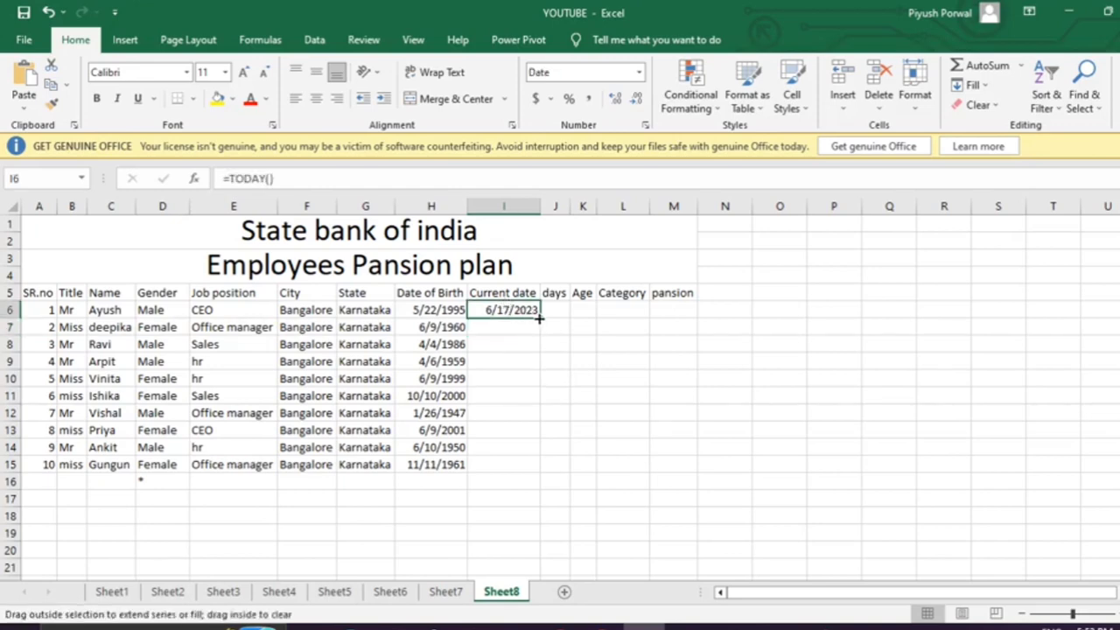
double_click(540, 318)
click(555, 315)
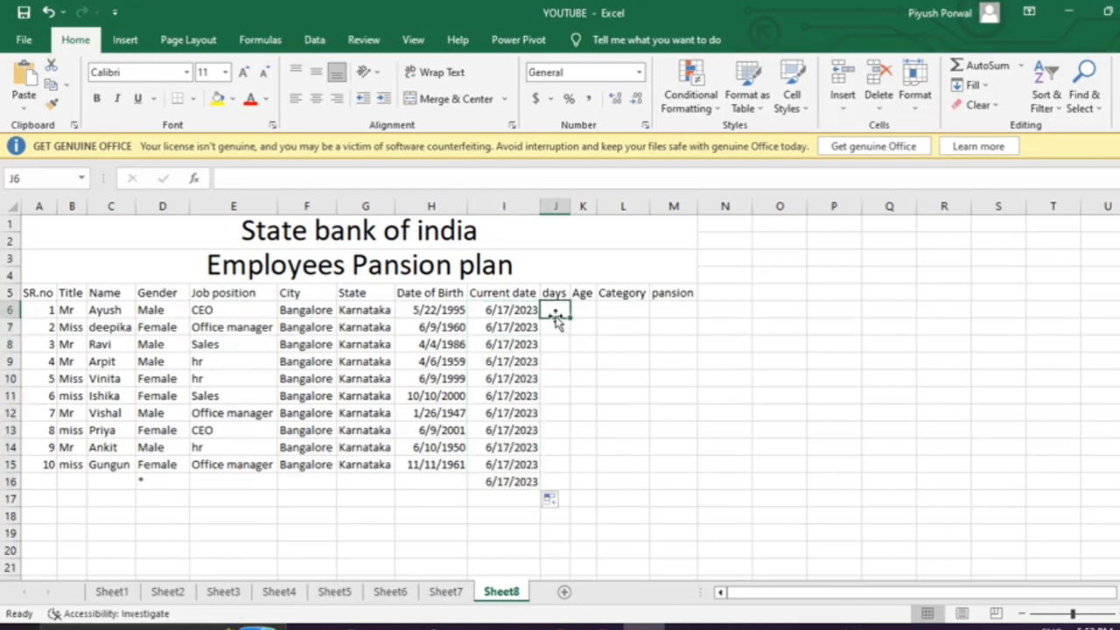
Replace the extra date in cell I16, below the Current date column, with an asterisk.
click(519, 484)
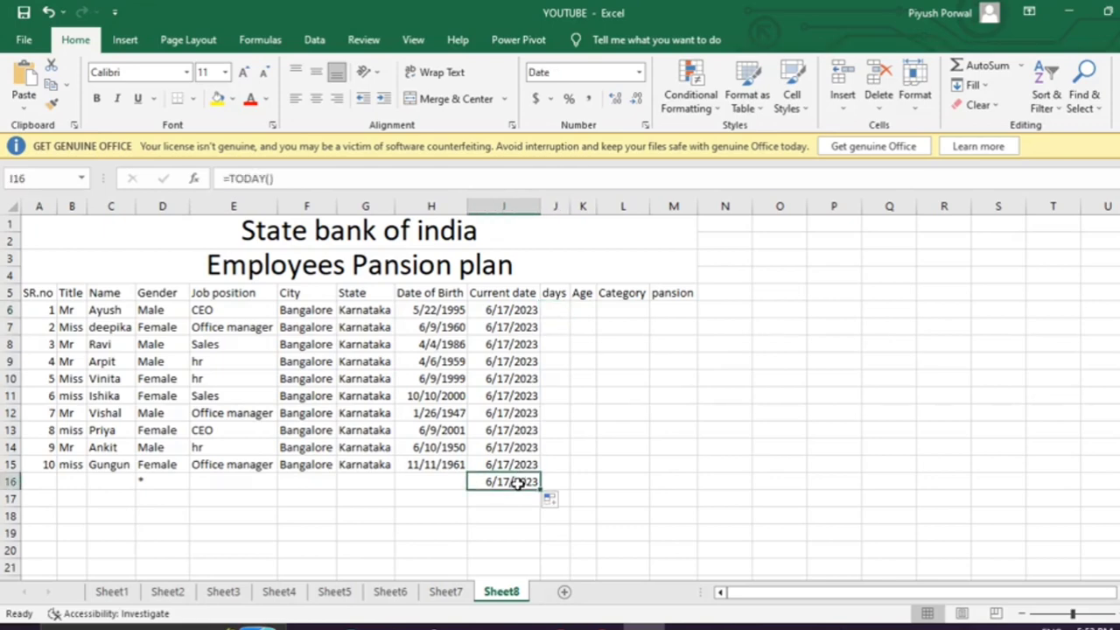
key(BackSpace)
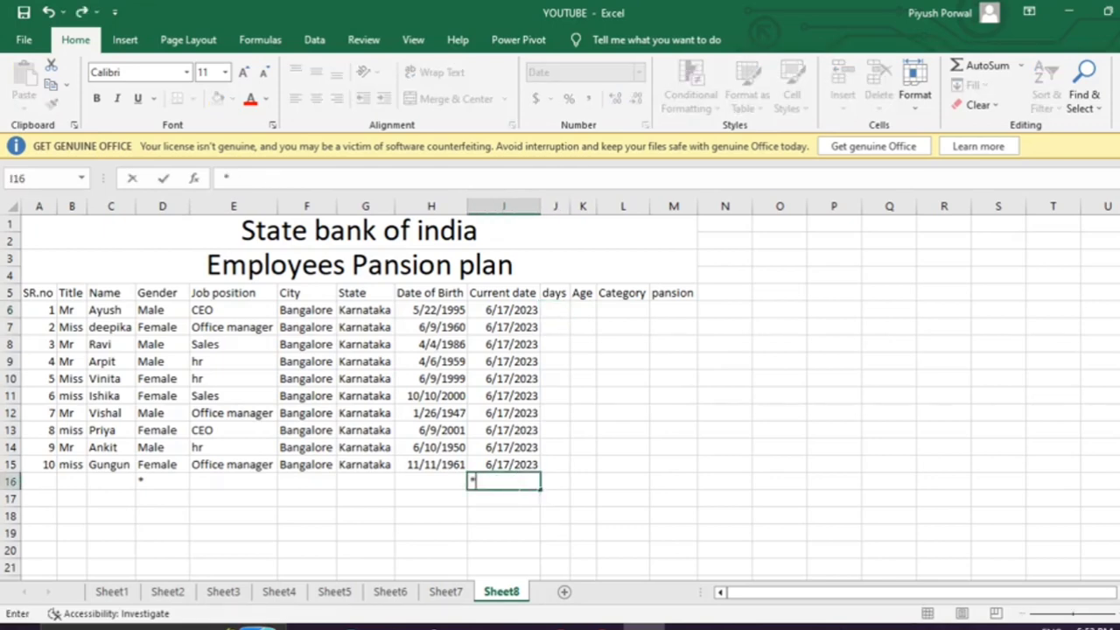
key(Return)
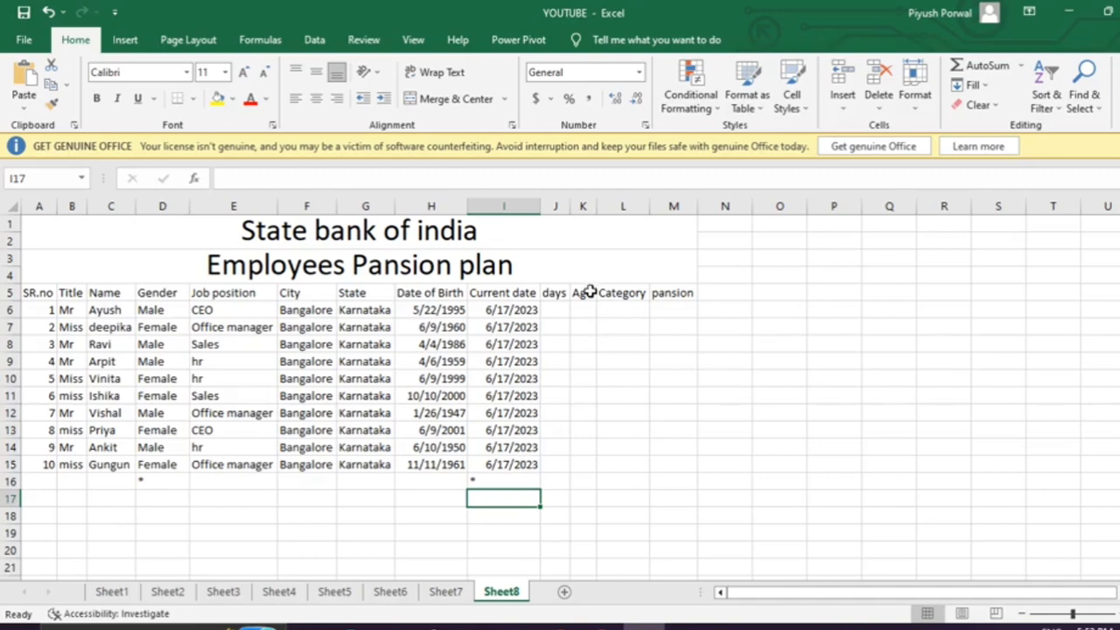
Enter the formula =DATEDIF(H6,I6,"d") in cell J6, the first row of the days column.
click(551, 311)
text(=)
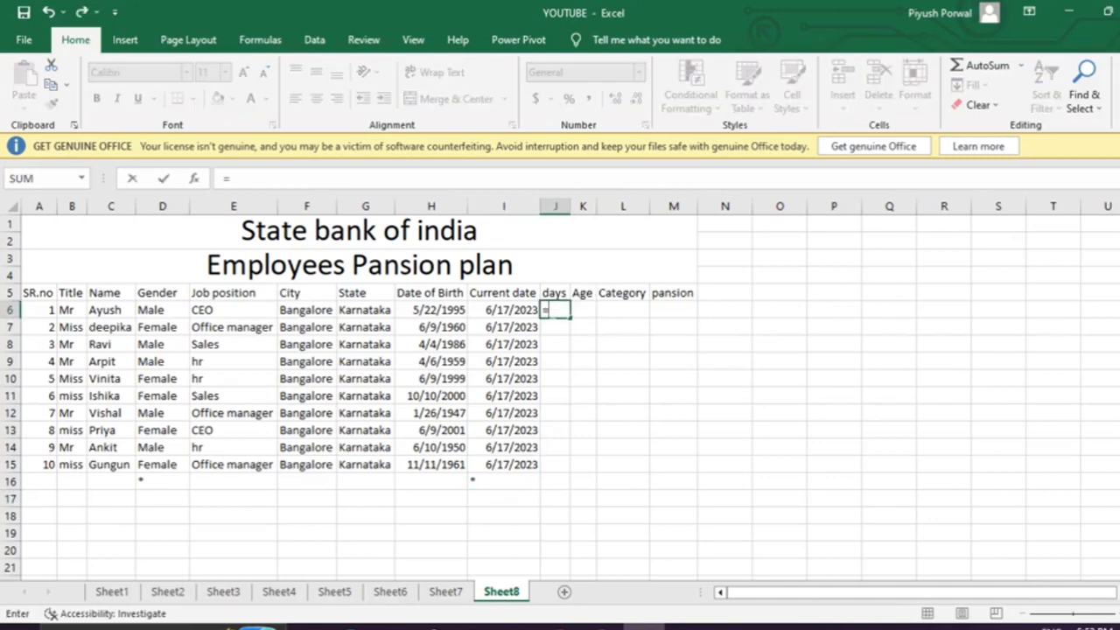
text(date)
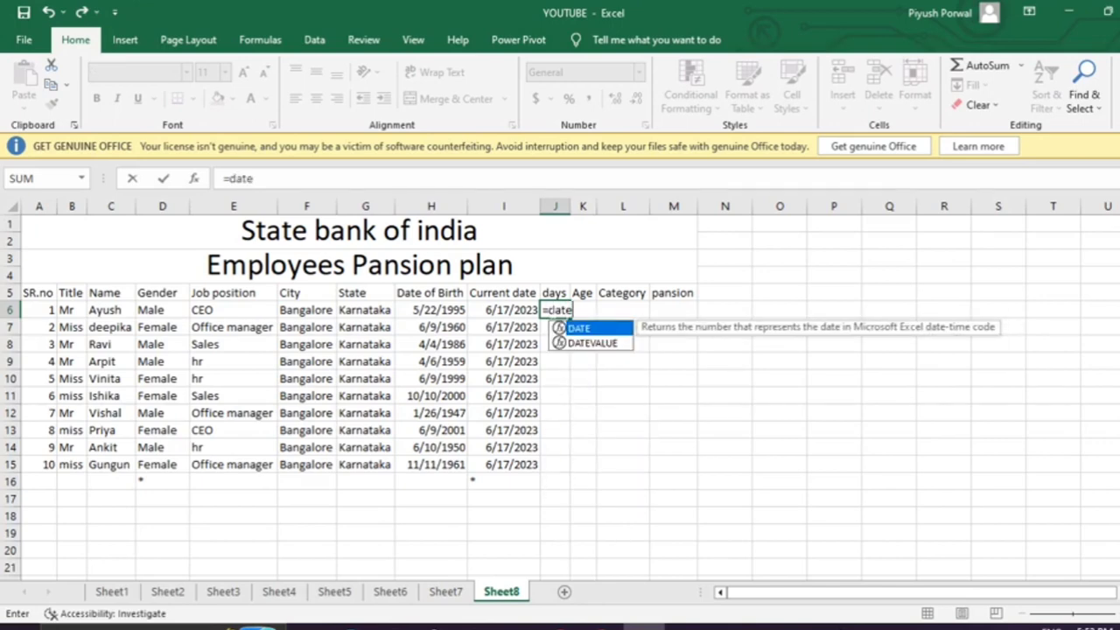
text(dif)
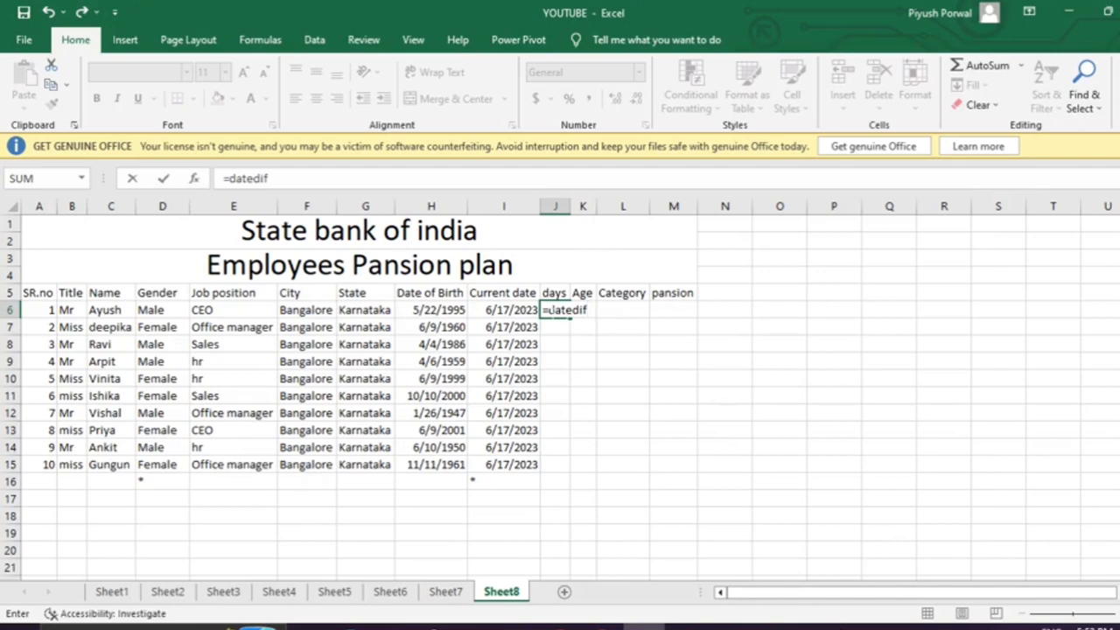
text(()
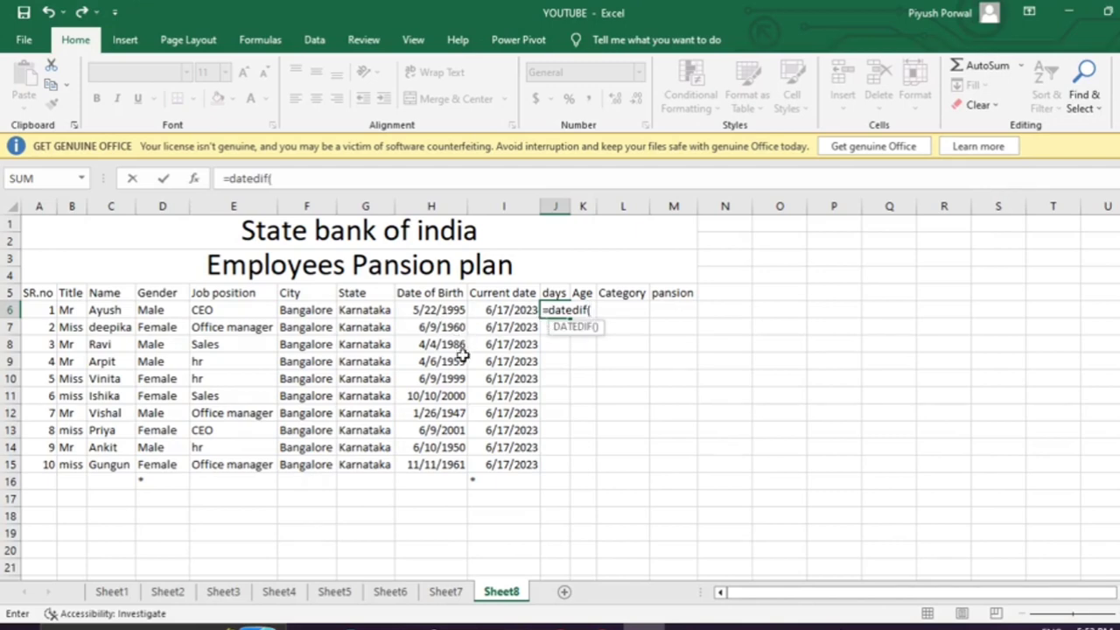
click(439, 309)
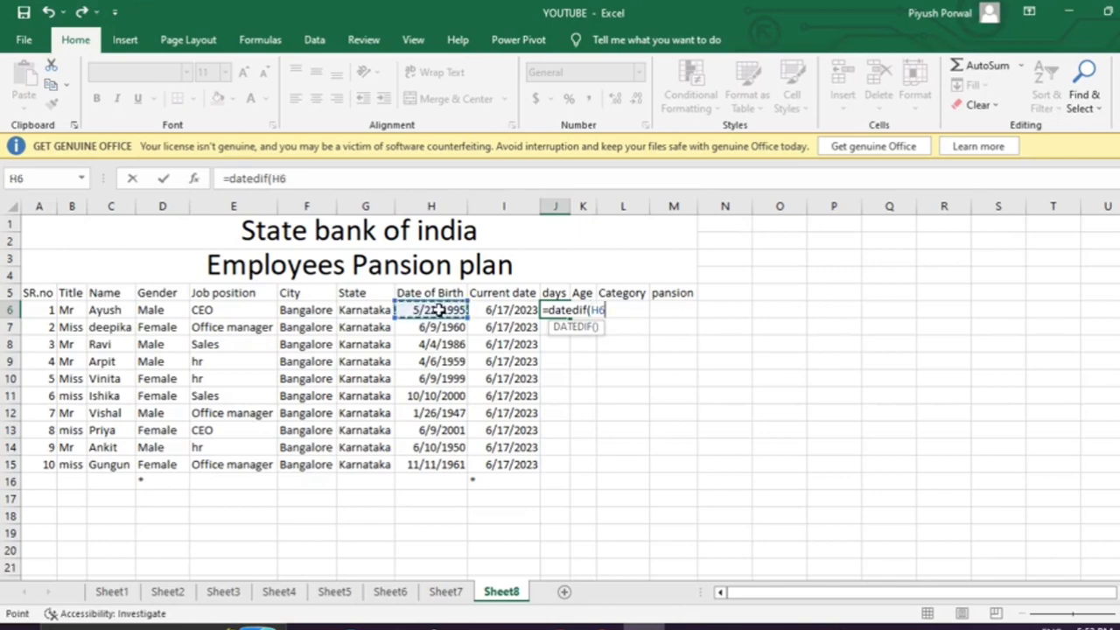
text(,)
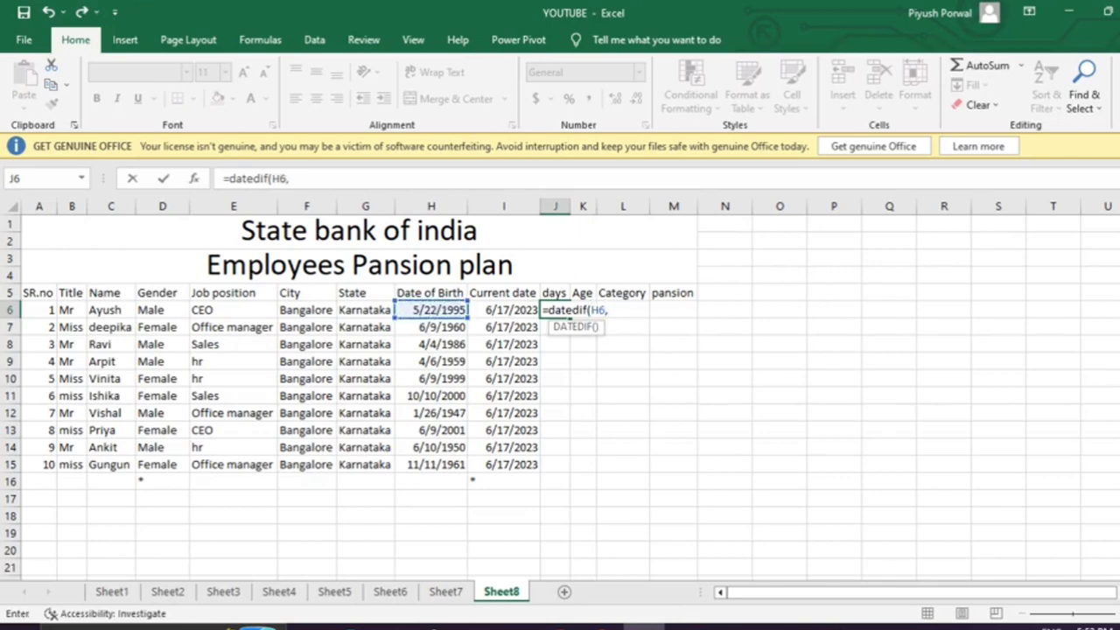
click(508, 310)
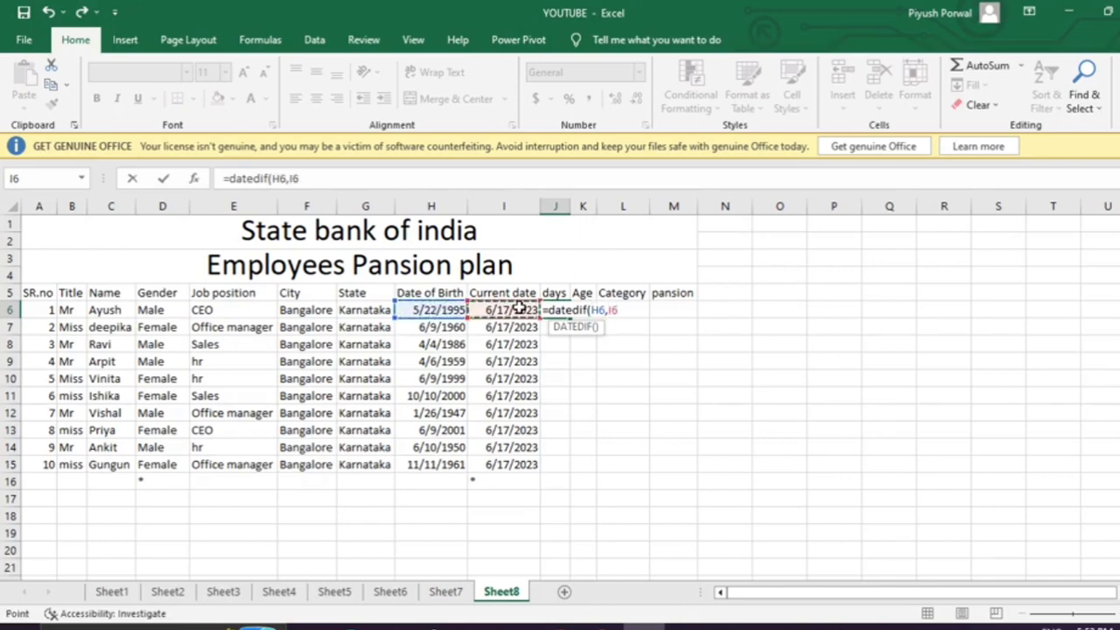
text(,)
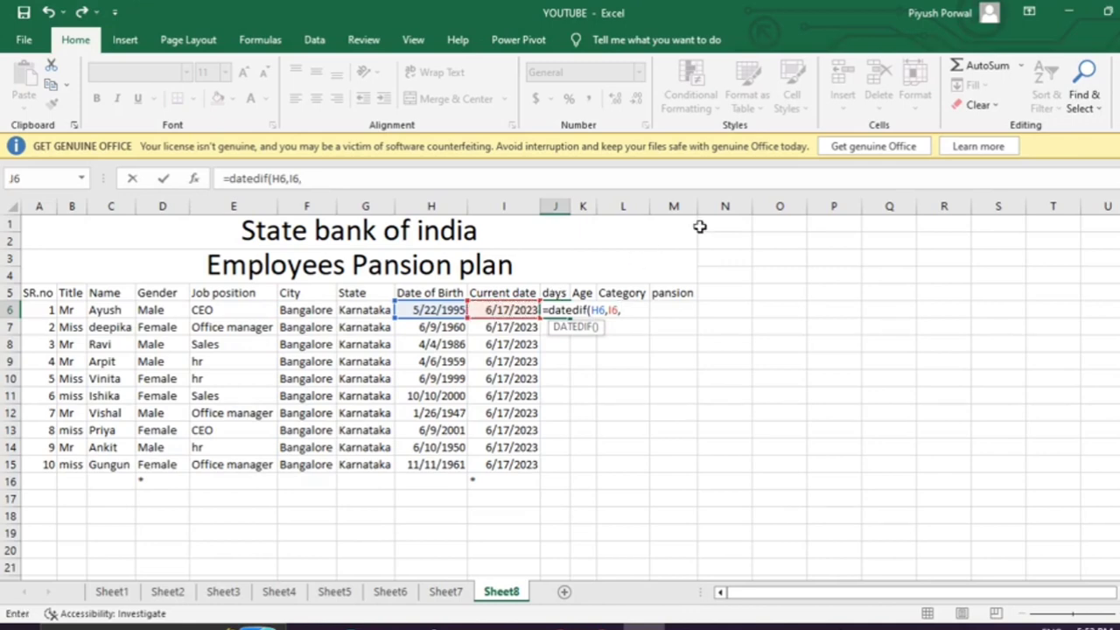
text(")
text(a)
key(BackSpace)
text(d"))
key(Return)
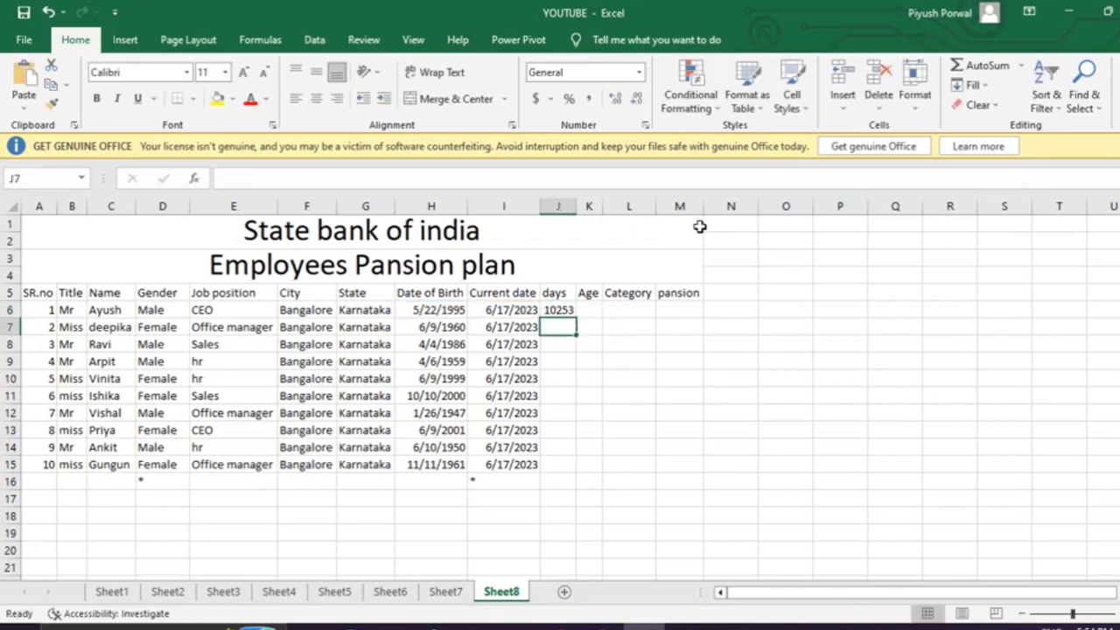
Fill the days formula from J6 down through row 16 and clear the extra cell J16.
click(565, 314)
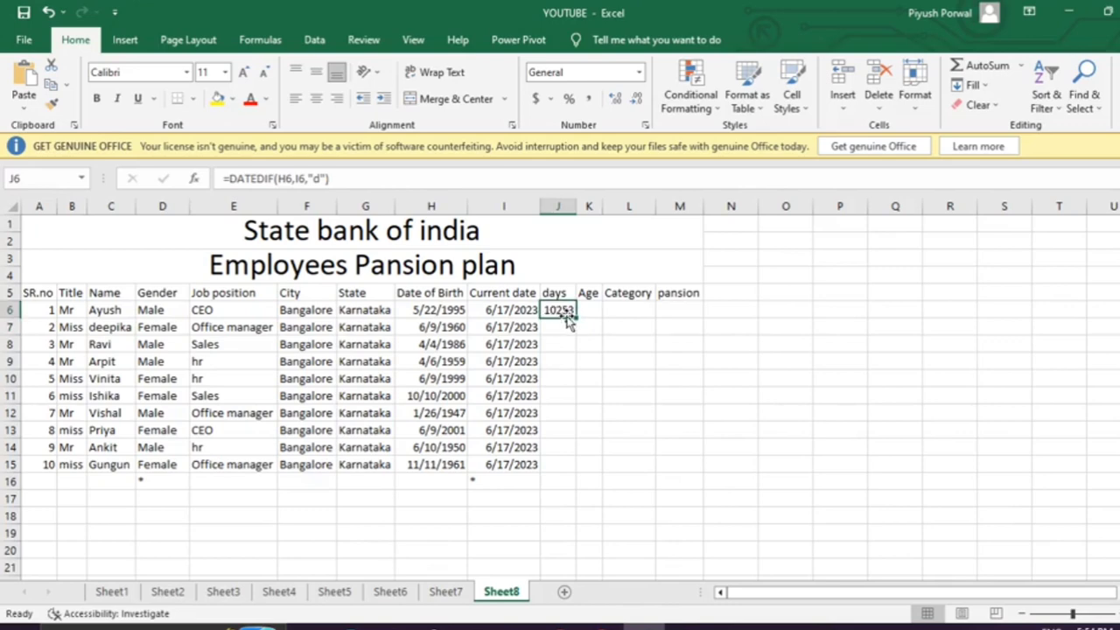
drag(575, 319, 574, 486)
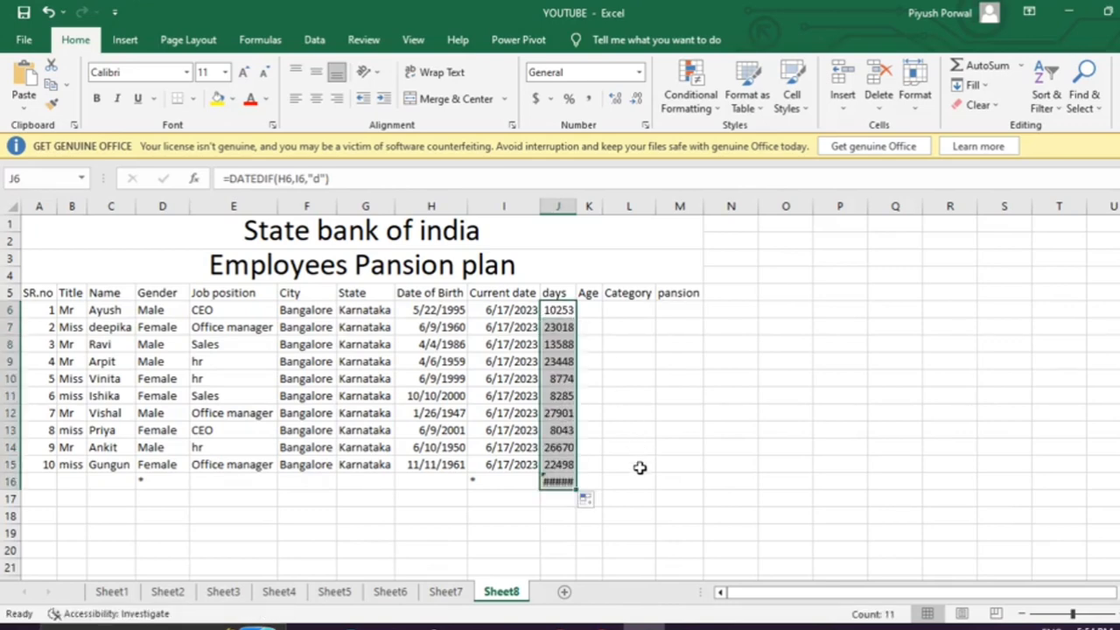
click(565, 482)
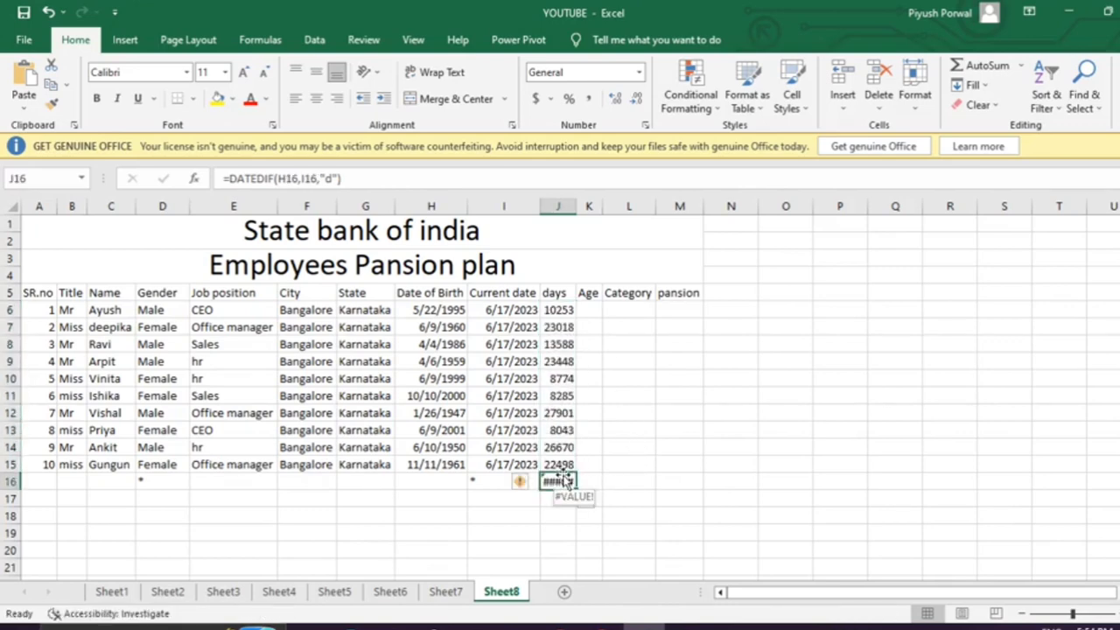
key(BackSpace)
key(Return)
click(636, 396)
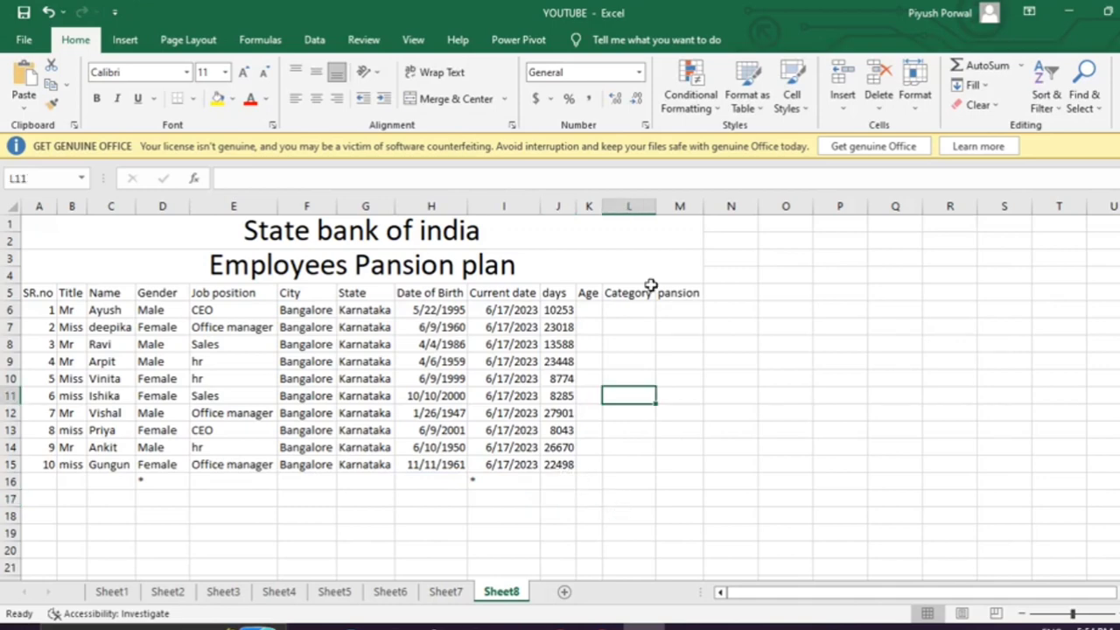
Enter the formula =DATEDIF(H6,I6,"y") in cell K6, the first row of the Age column.
click(591, 311)
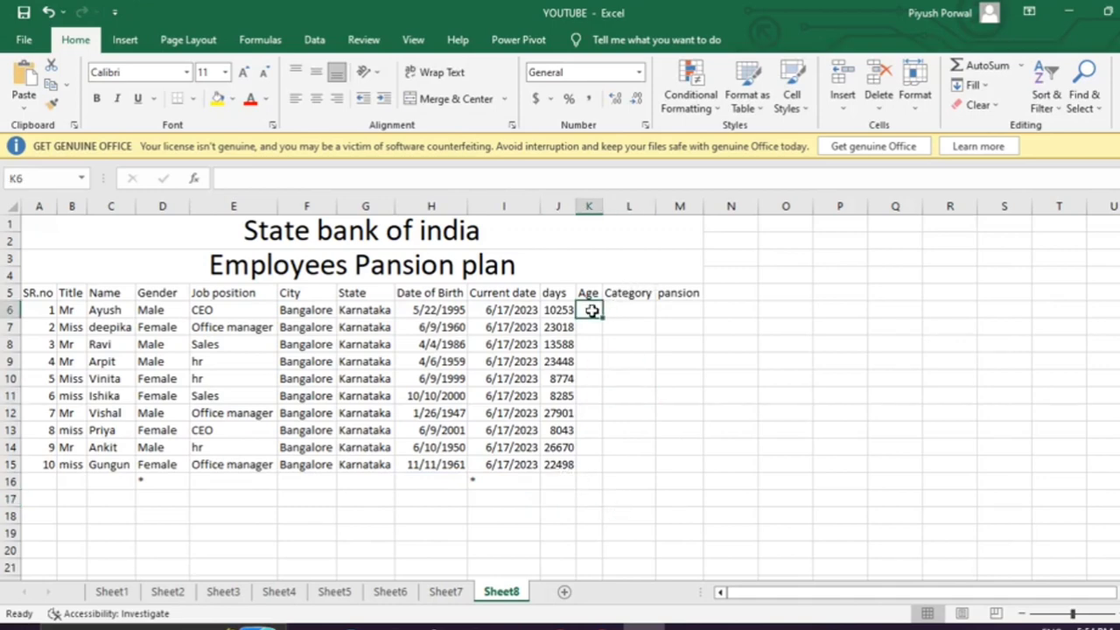
text(=)
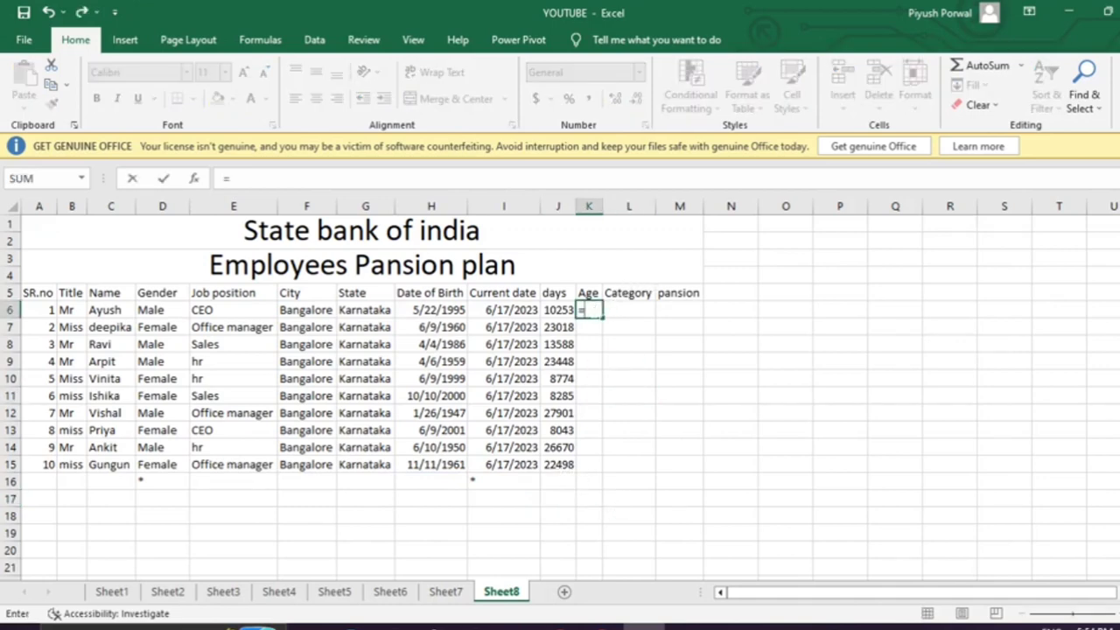
text(da)
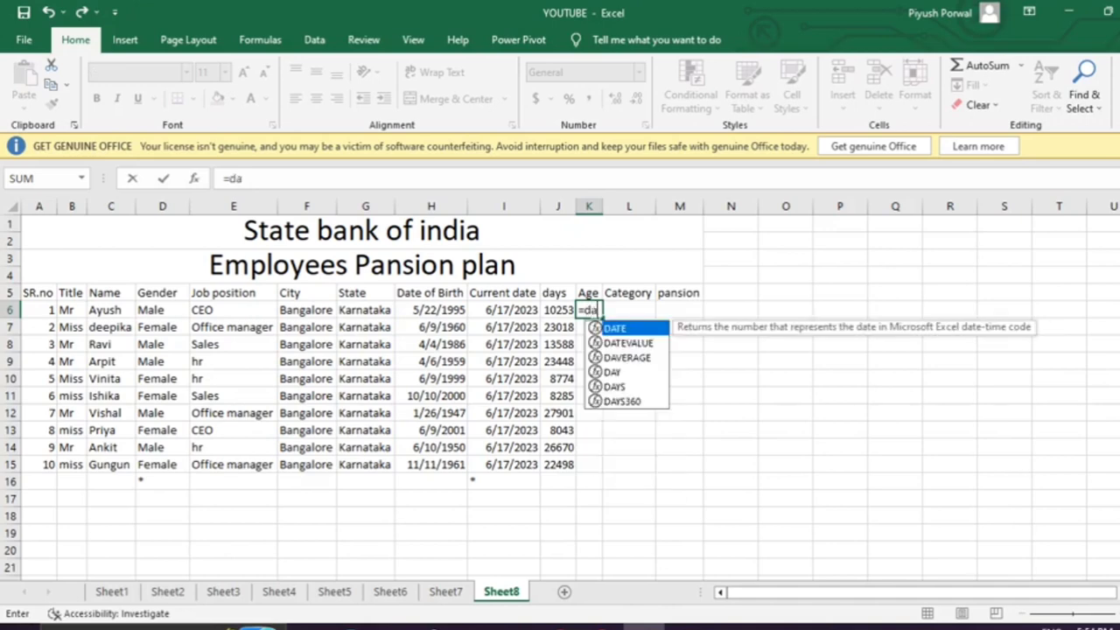
text(tedi)
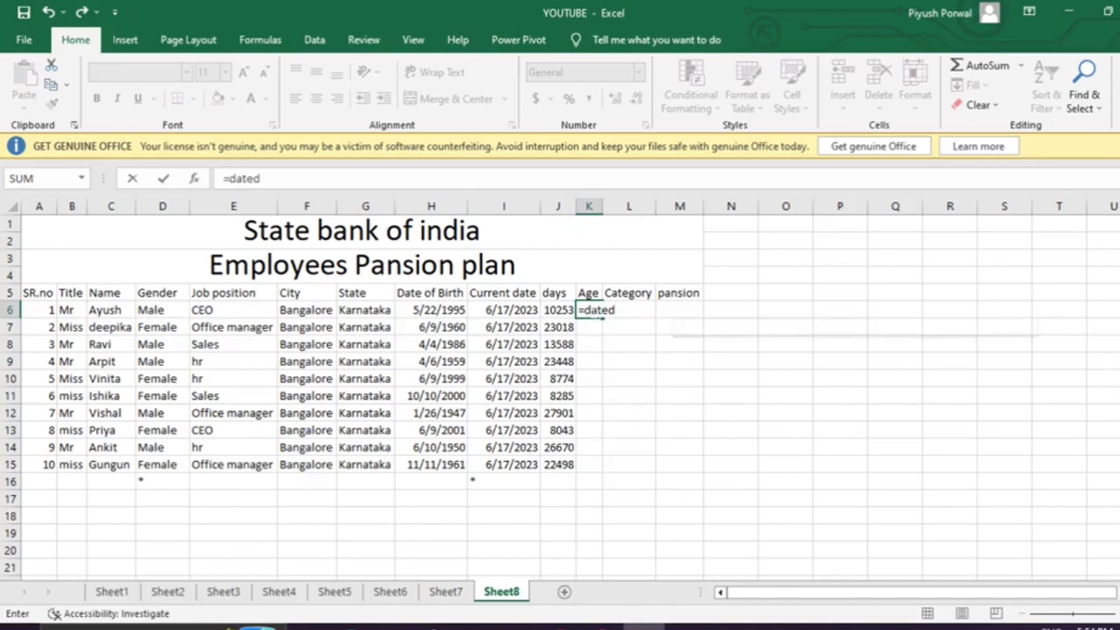
key(BackSpace)
key(BackSpace)
text(dif()
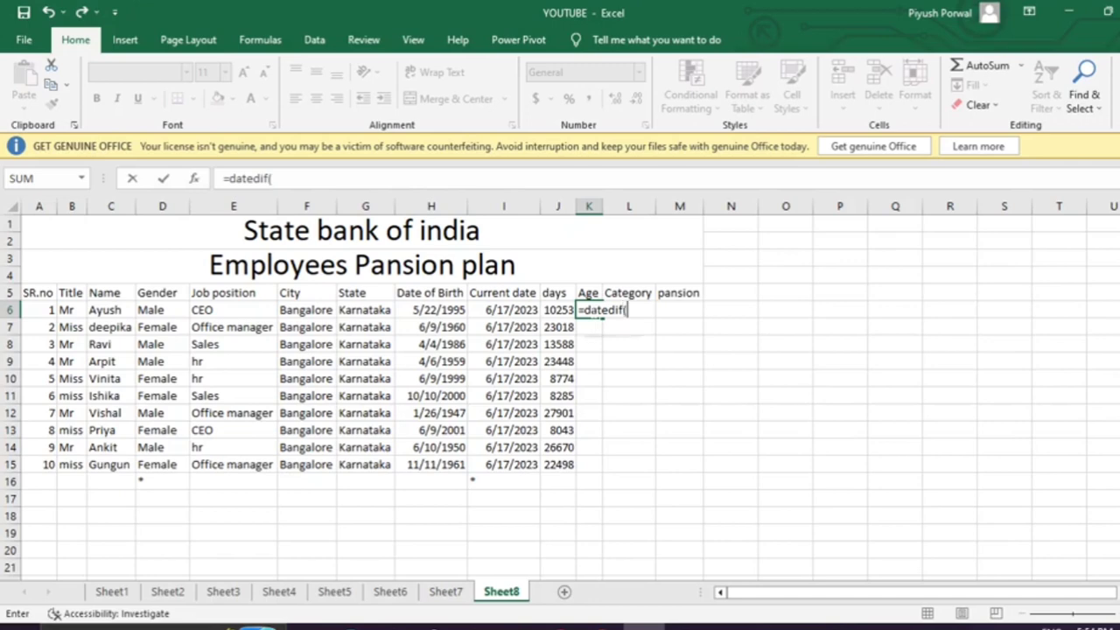
click(425, 308)
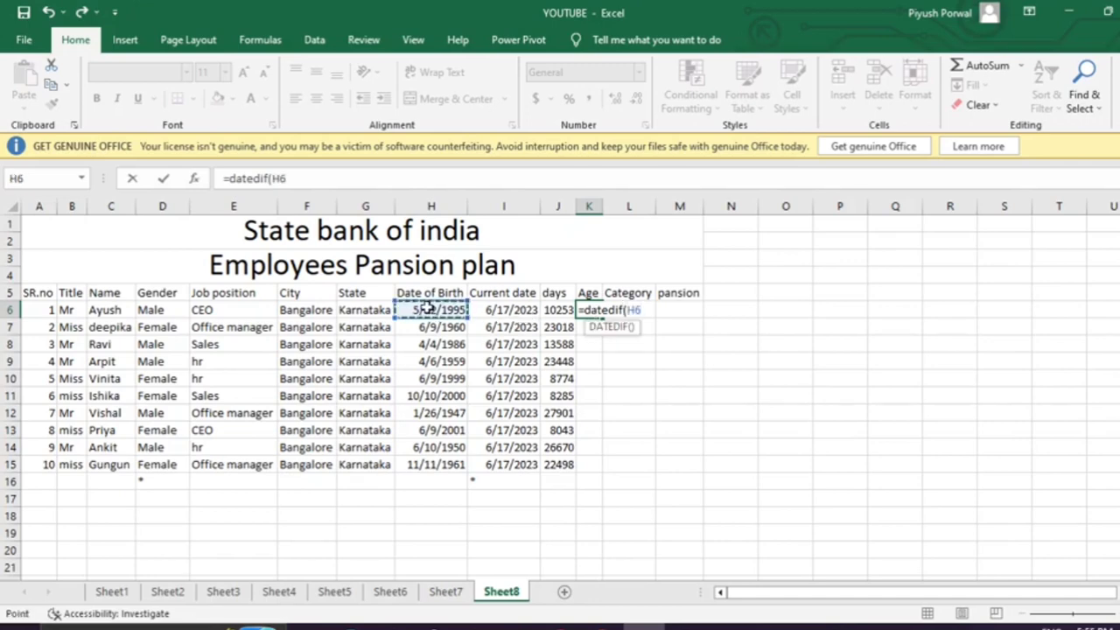
text(,)
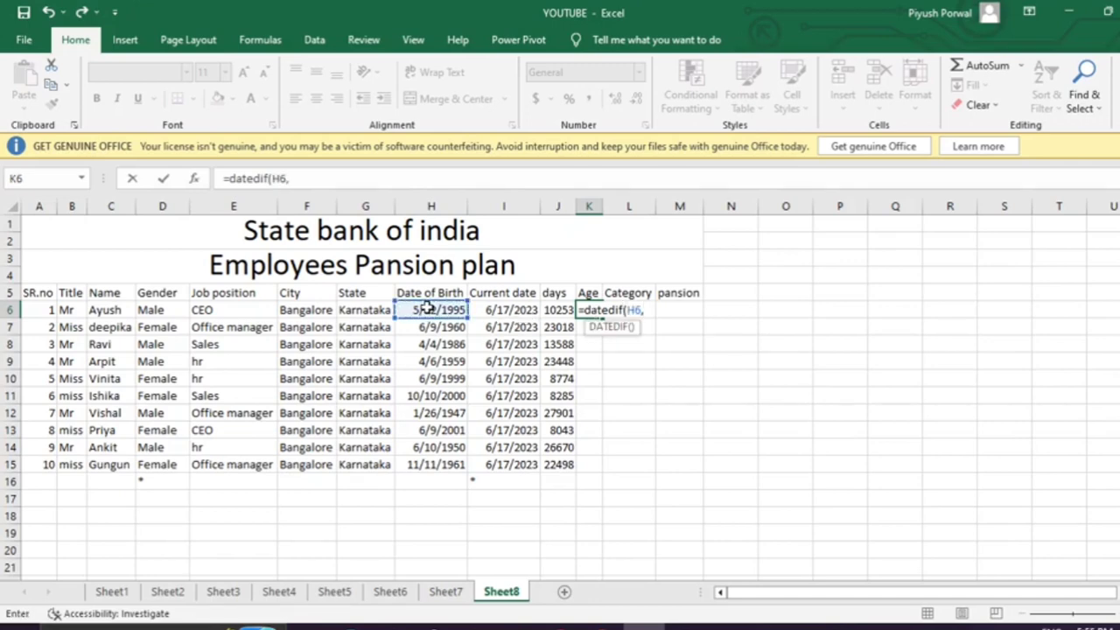
click(490, 309)
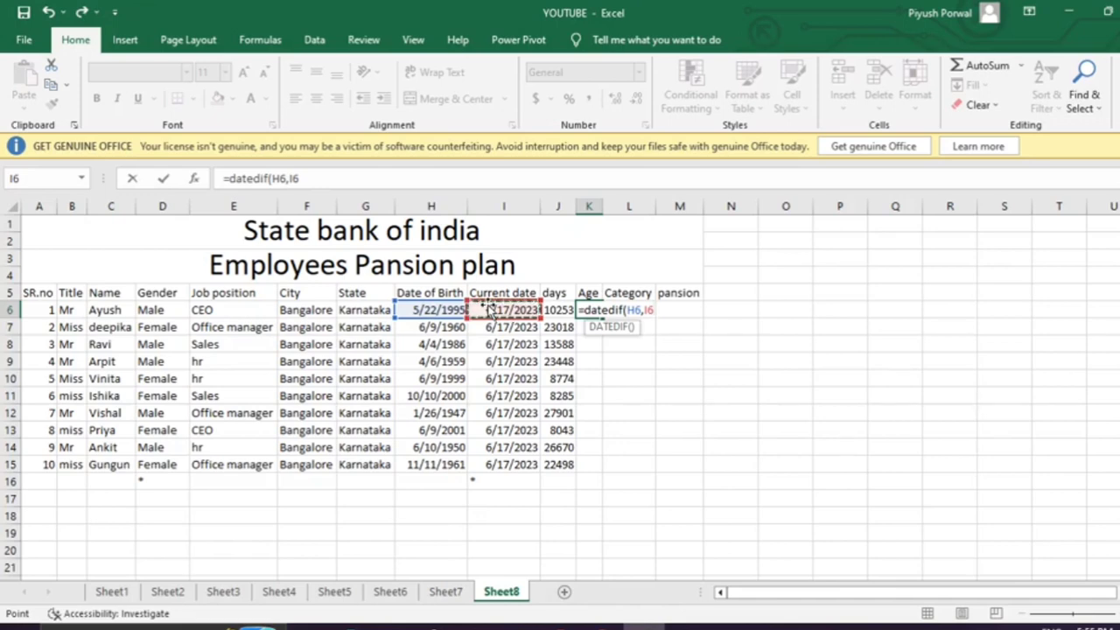
text(,")
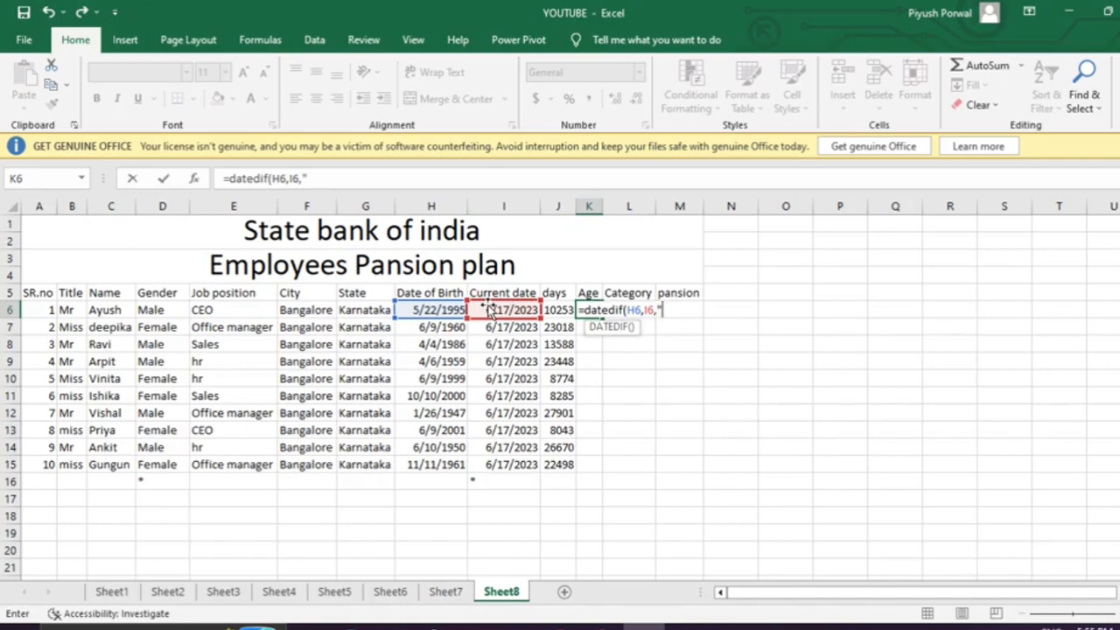
text(y"))
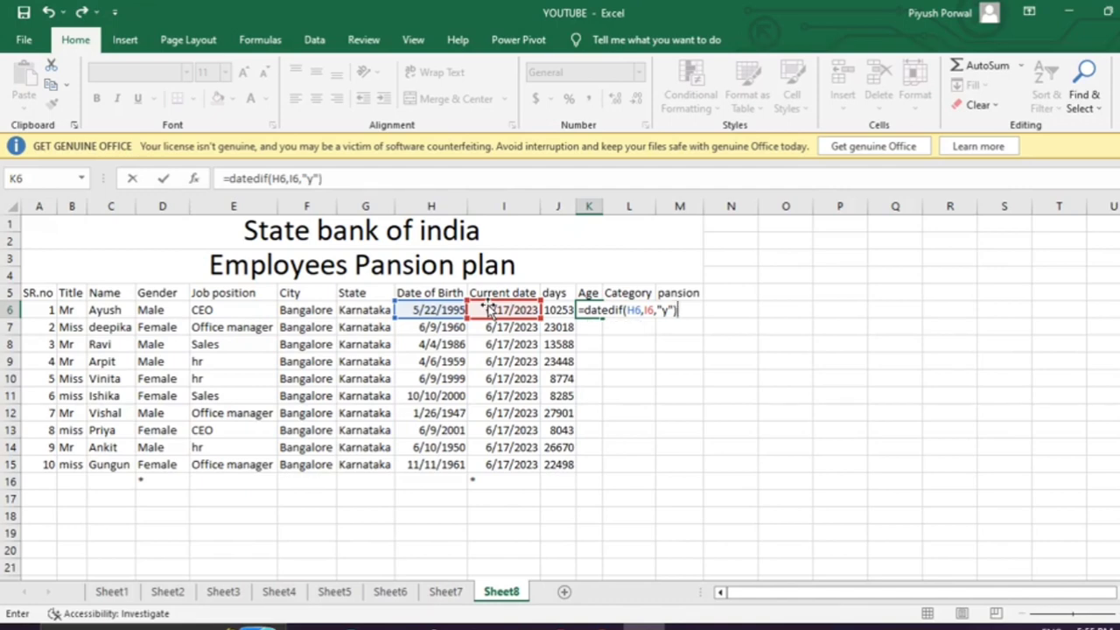
key(Return)
Fill the Age formula from K6 down through row 16 and clear the extra cell K16.
click(586, 309)
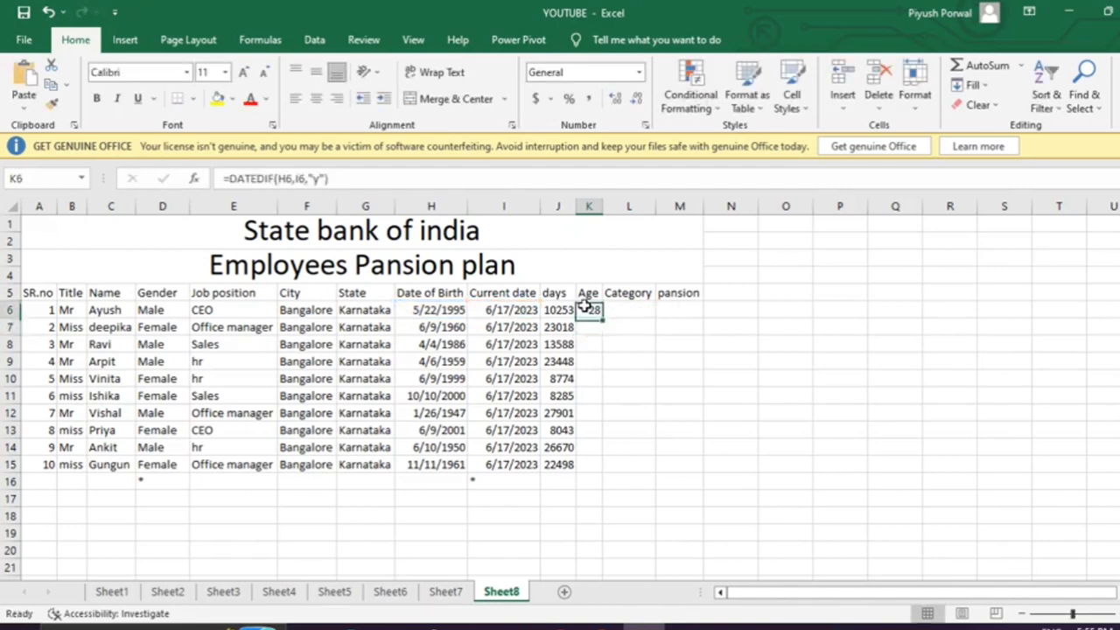
drag(600, 319, 601, 481)
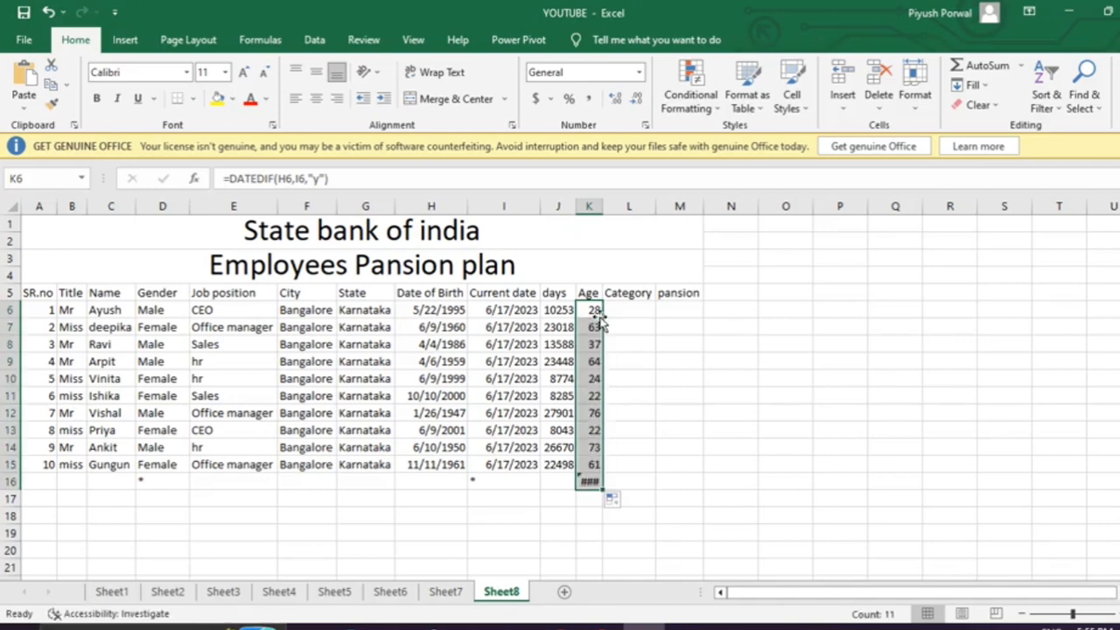
click(581, 483)
key(BackSpace)
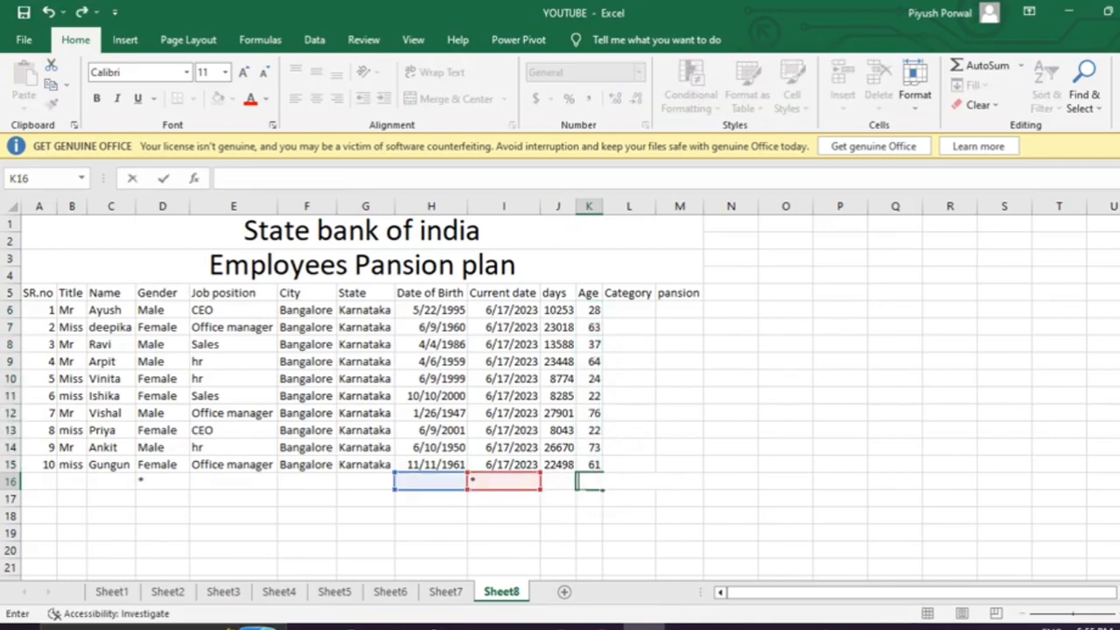
key(Return)
Enter the formula =IF(K6>50,"Old","Younger") in cell L6, the first row of the Category column.
click(621, 309)
text(=)
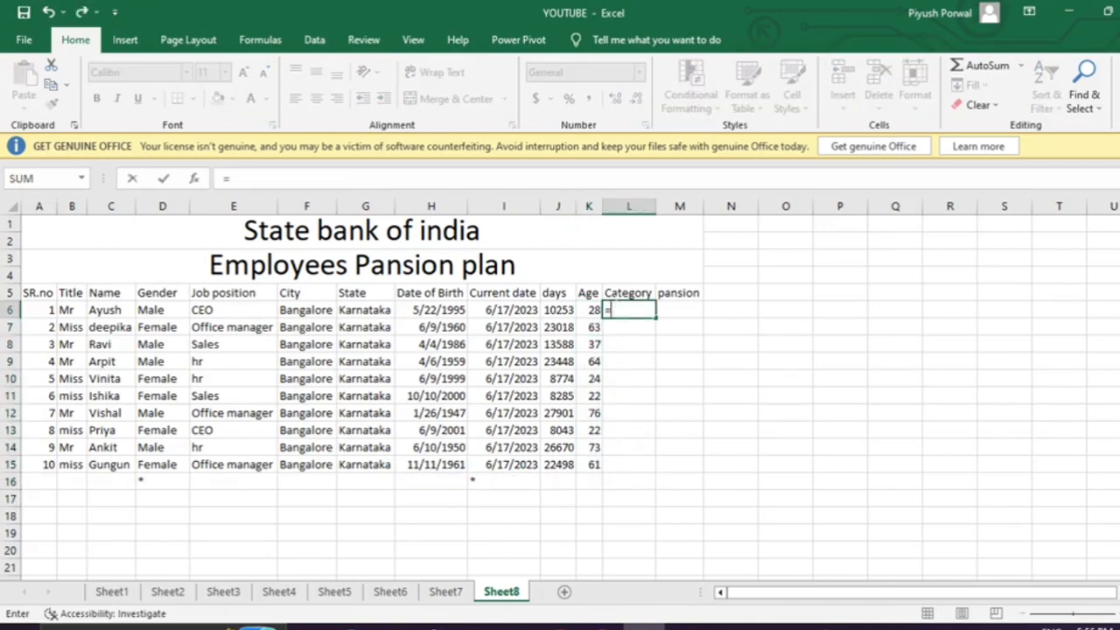
text(i)
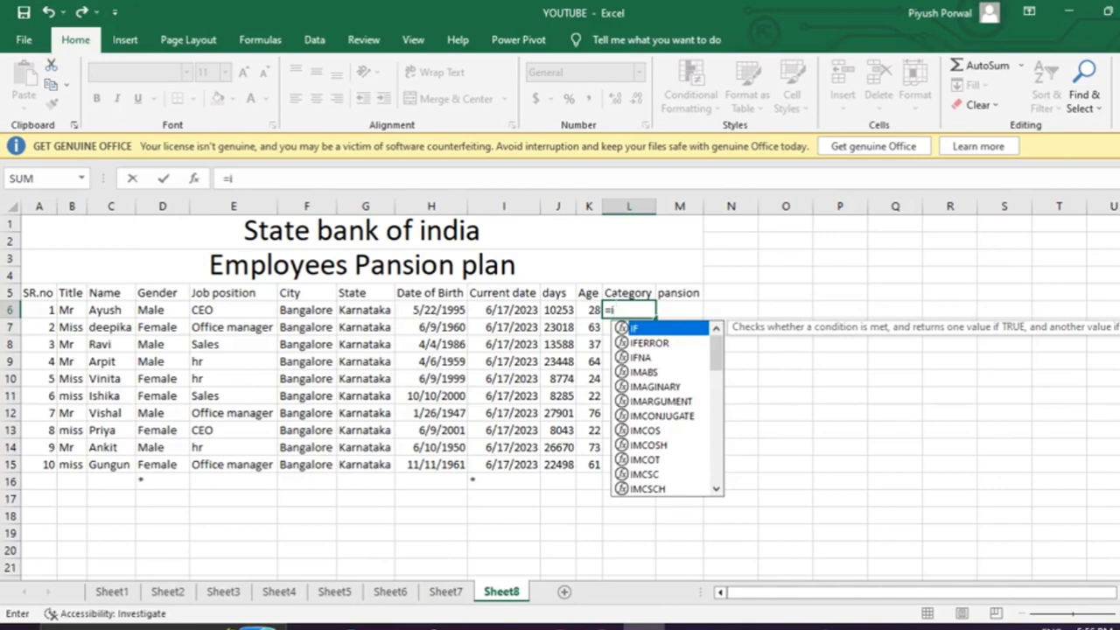
text(f()
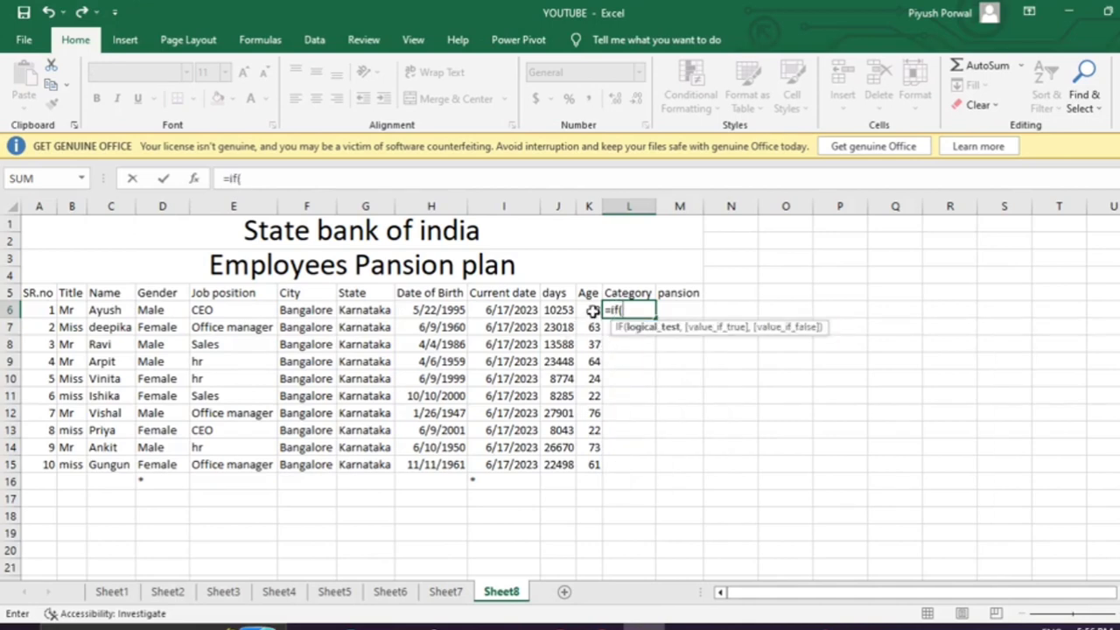
click(591, 310)
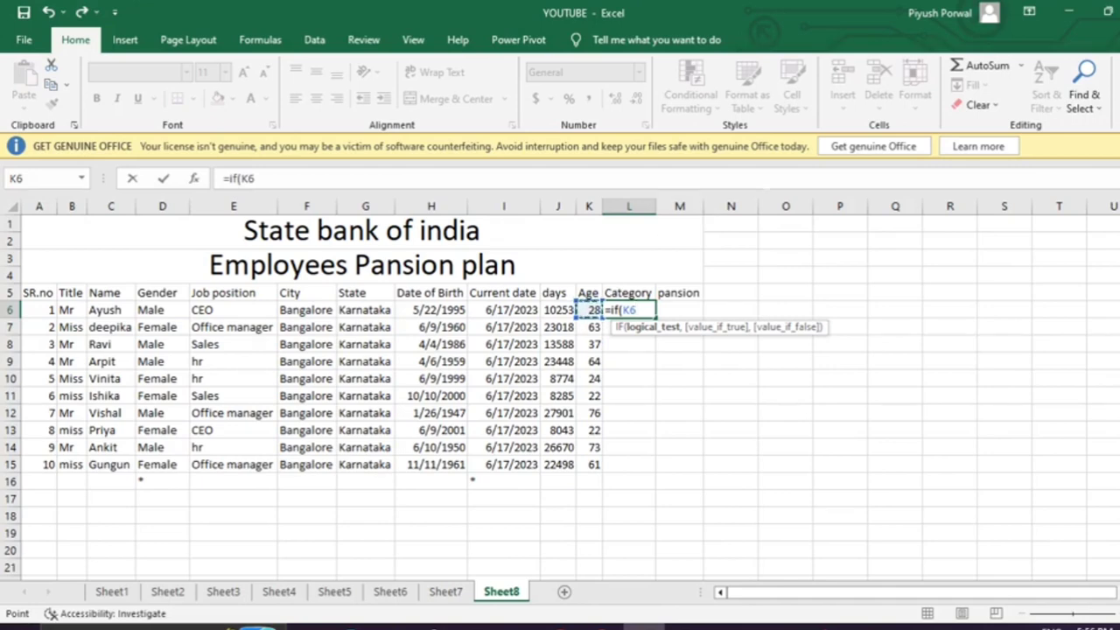
text(>50)
text(,)
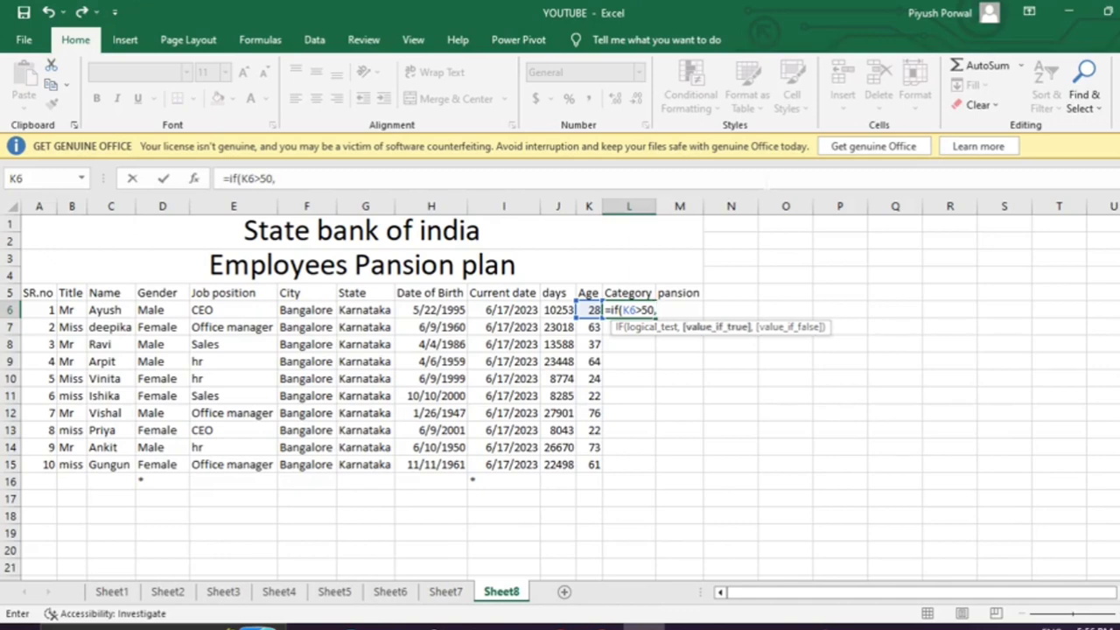
text("Old",")
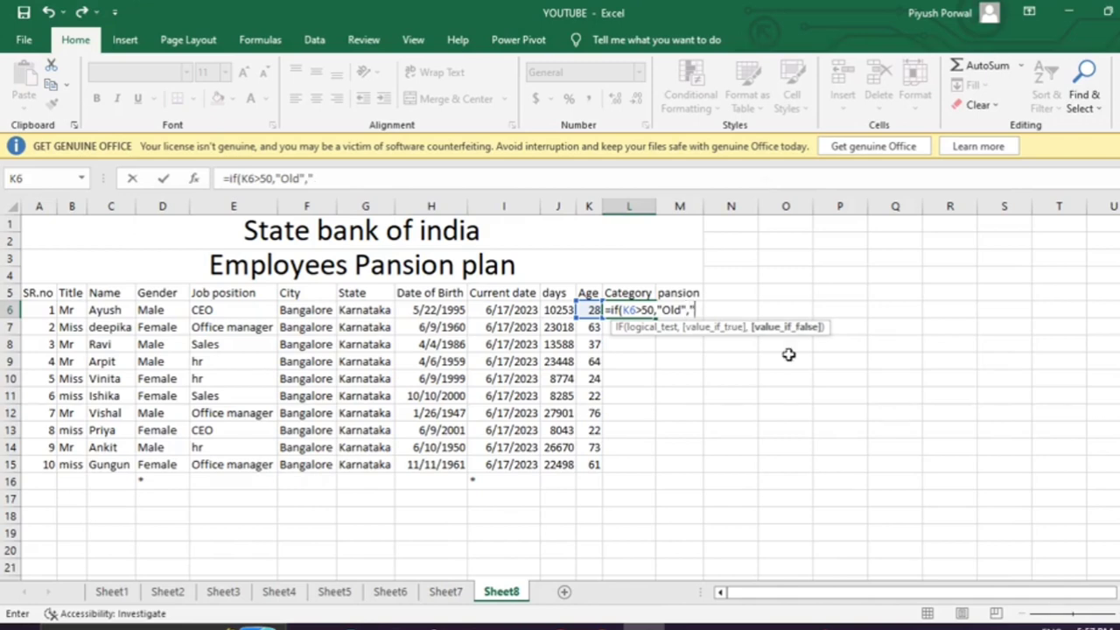
text(Younger)
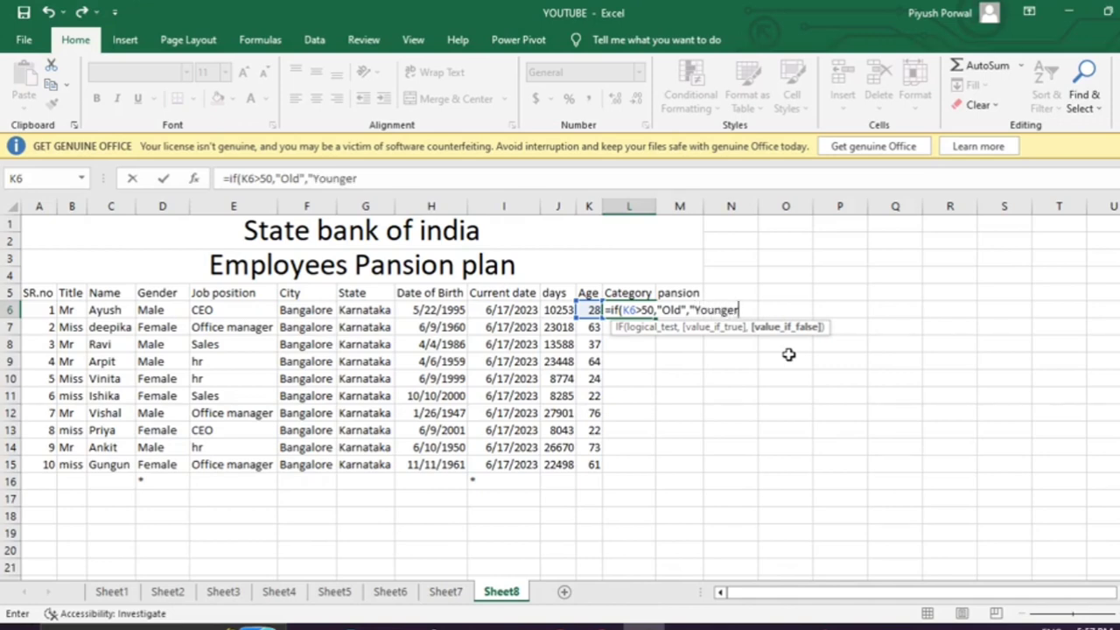
text("))
key(Return)
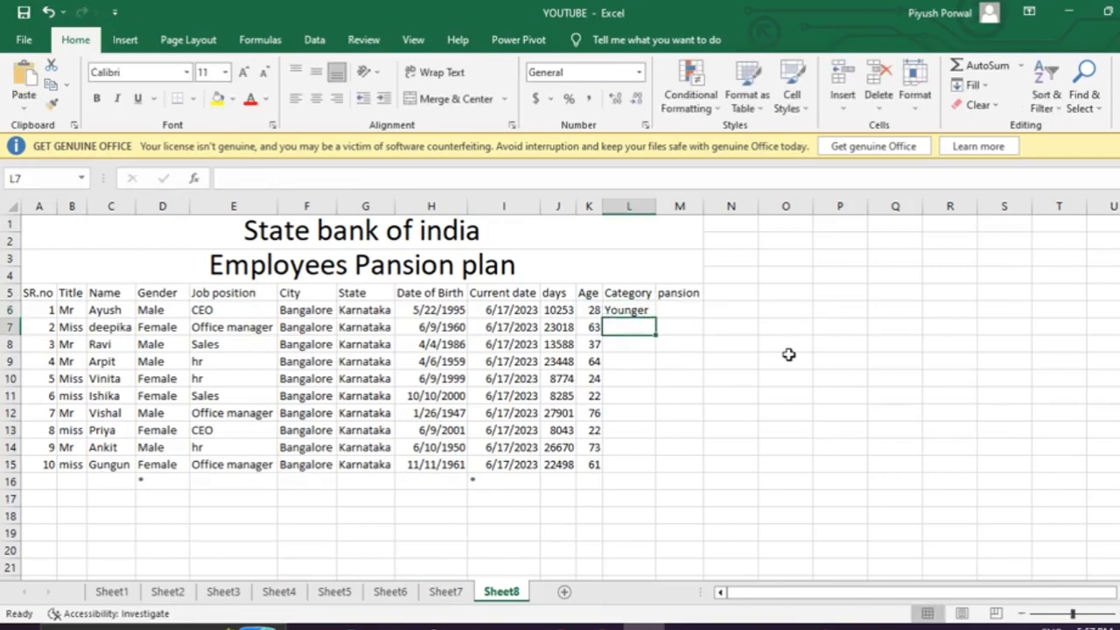
click(639, 311)
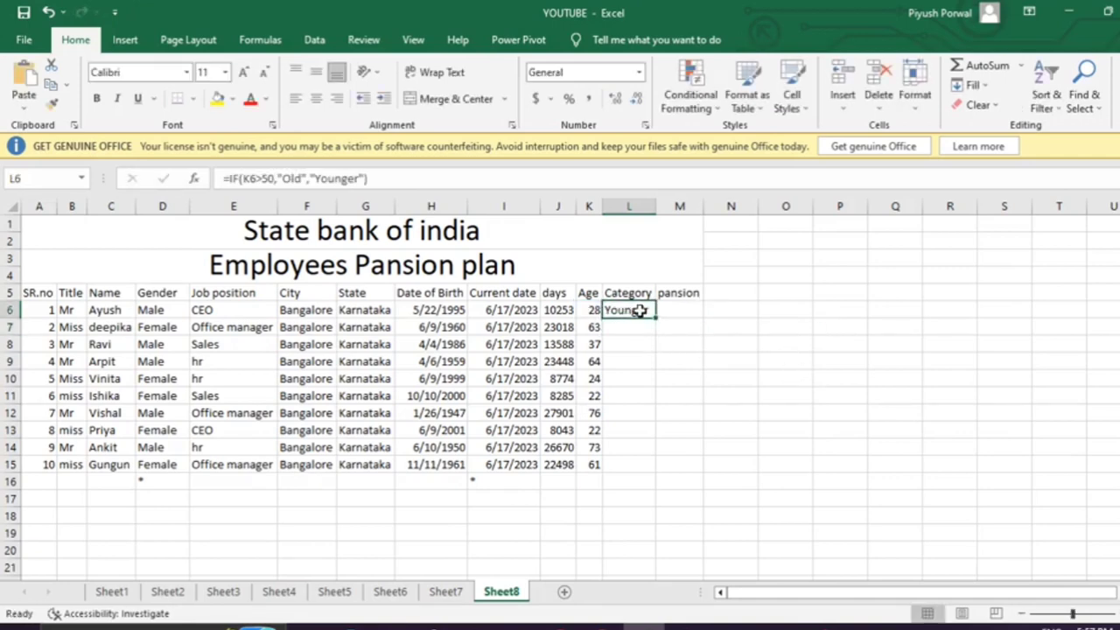
Fill the Category formula from L6 down through row 15.
double_click(656, 317)
Enter the pension rate table headings male in P4 and Female in Q4.
click(788, 279)
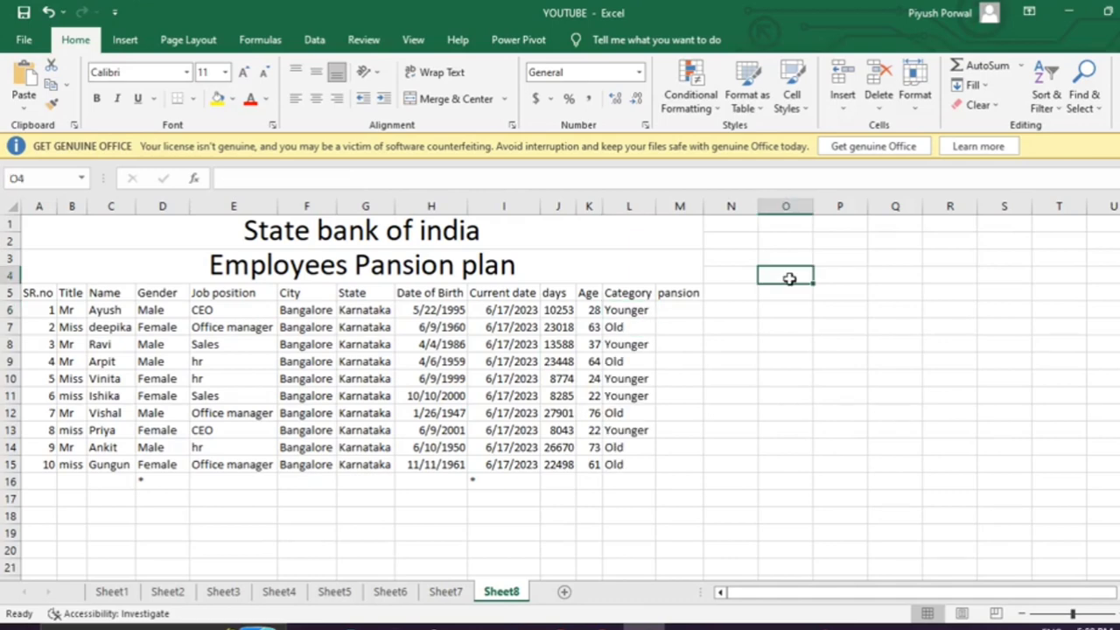
key(Right)
text(male)
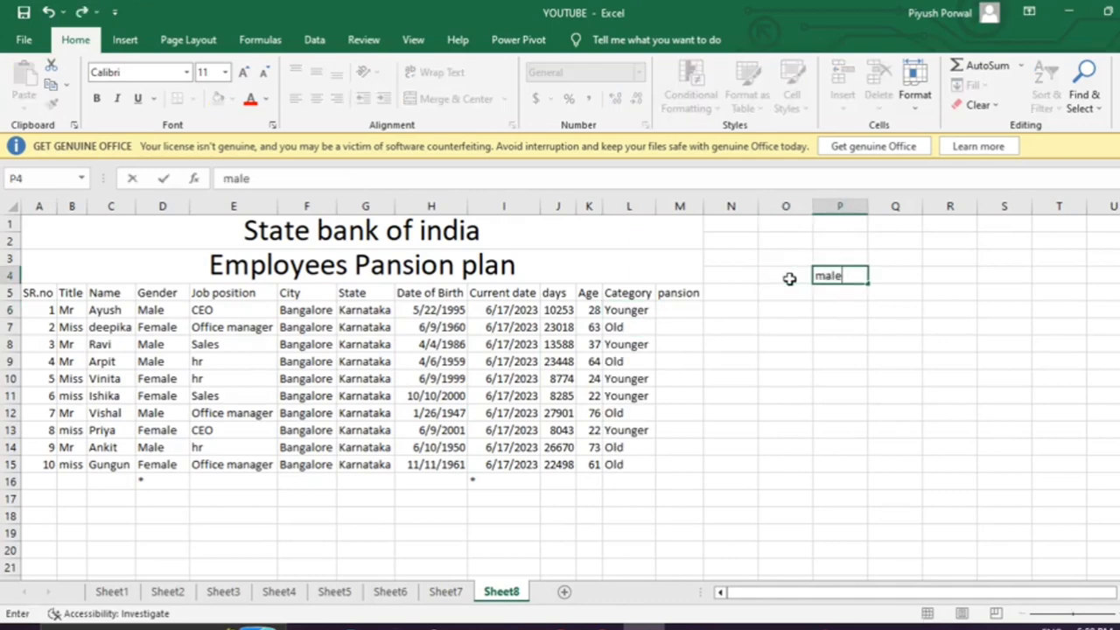
key(Right)
text(Fem)
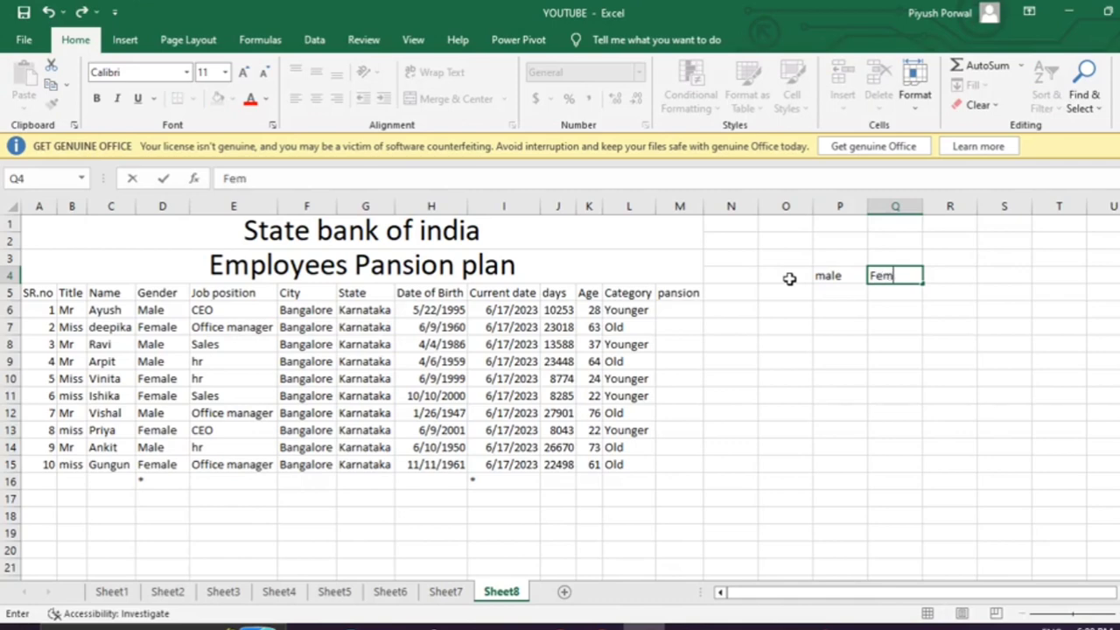
text(ale)
key(Return)
Enter the rate row for age 80 in O5, with 10000 for male and 12000 for Female.
key(Left)
key(Left)
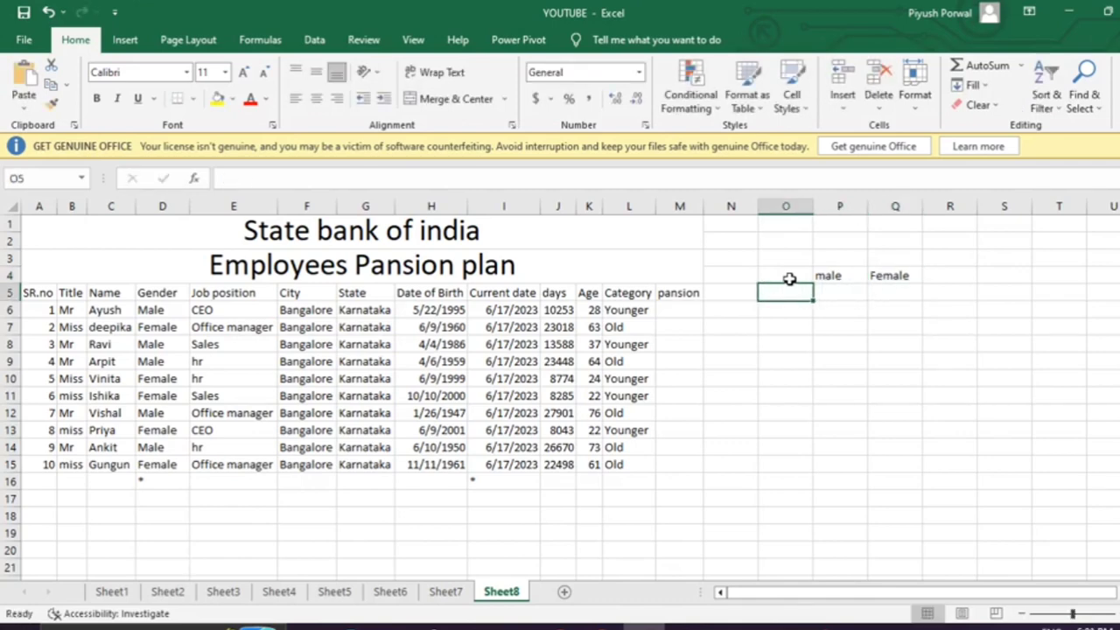
text(80)
key(Right)
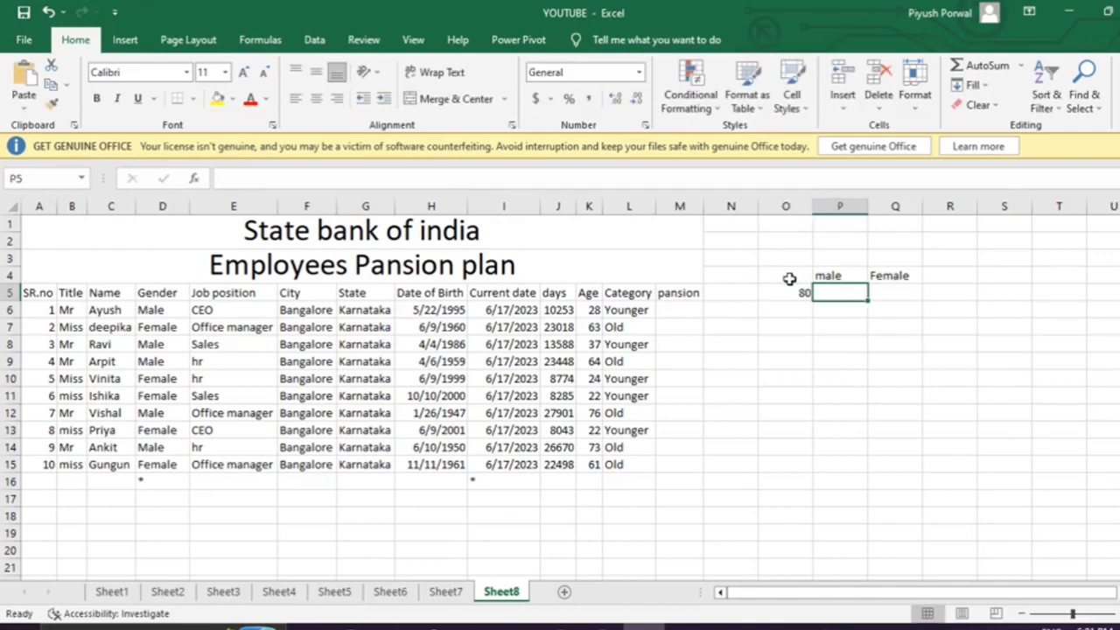
text(10000)
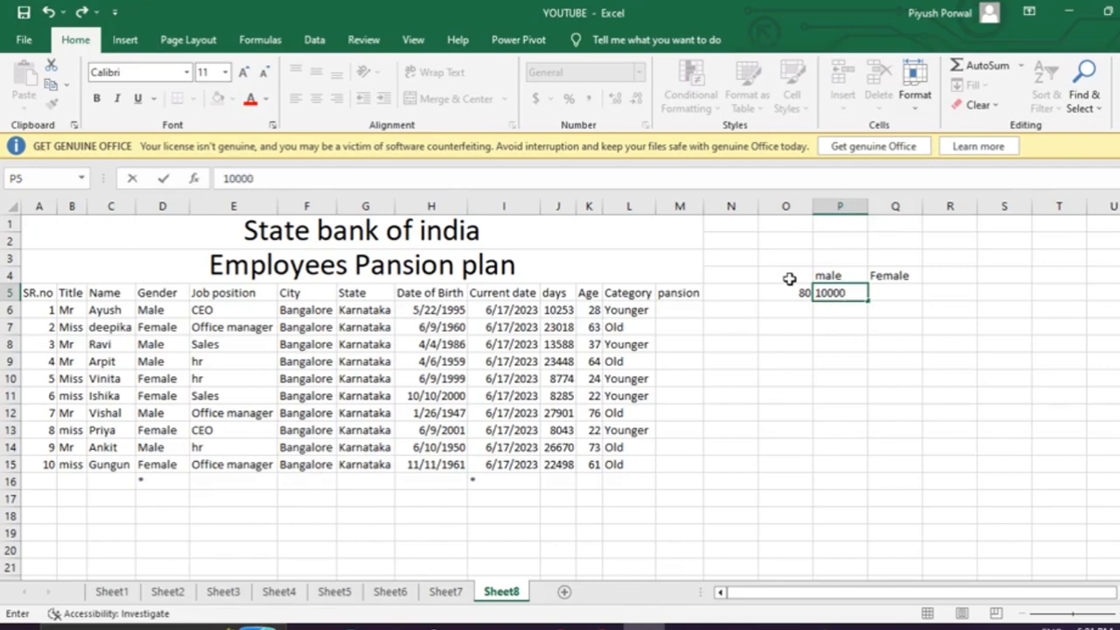
key(Right)
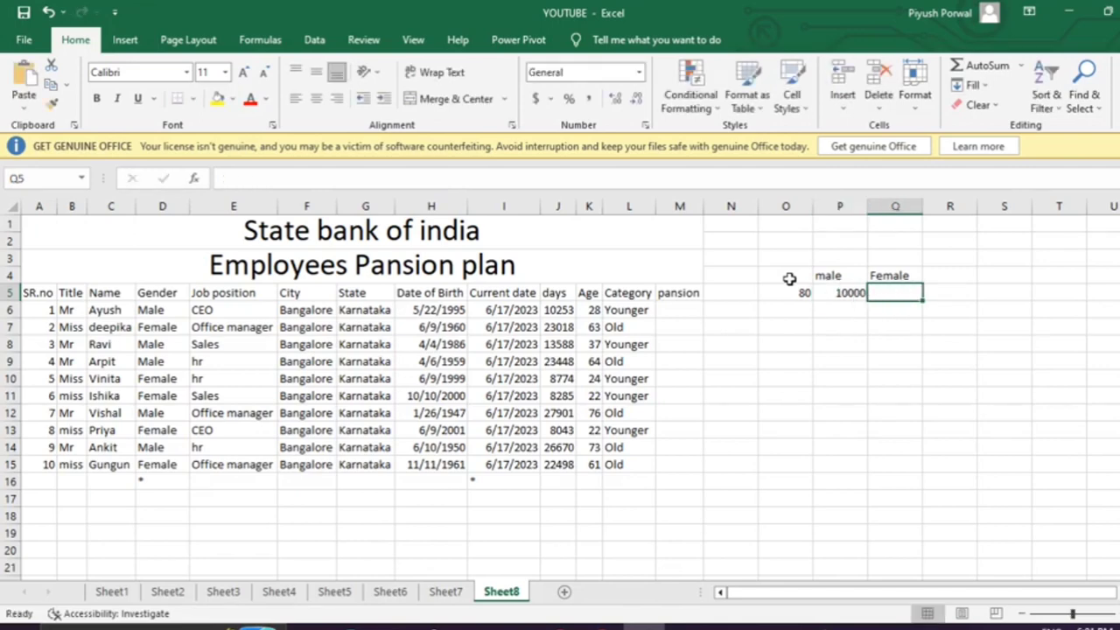
text(12000)
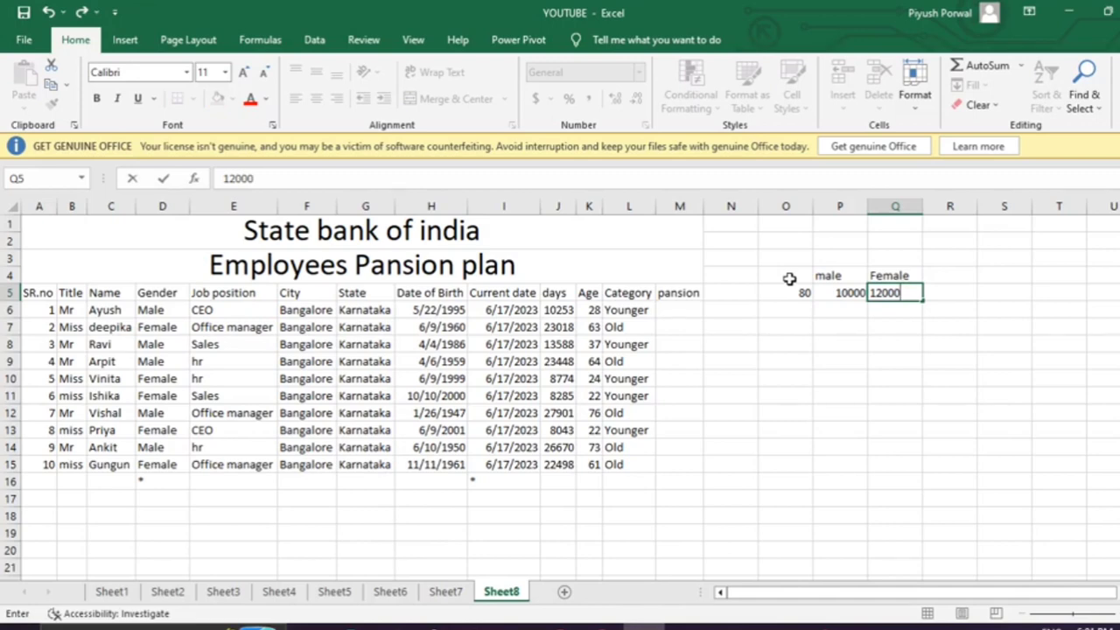
key(Return)
Enter the rate row for age 70 in O6, with 8000 for male and 10000 for Female.
key(Left)
key(Left)
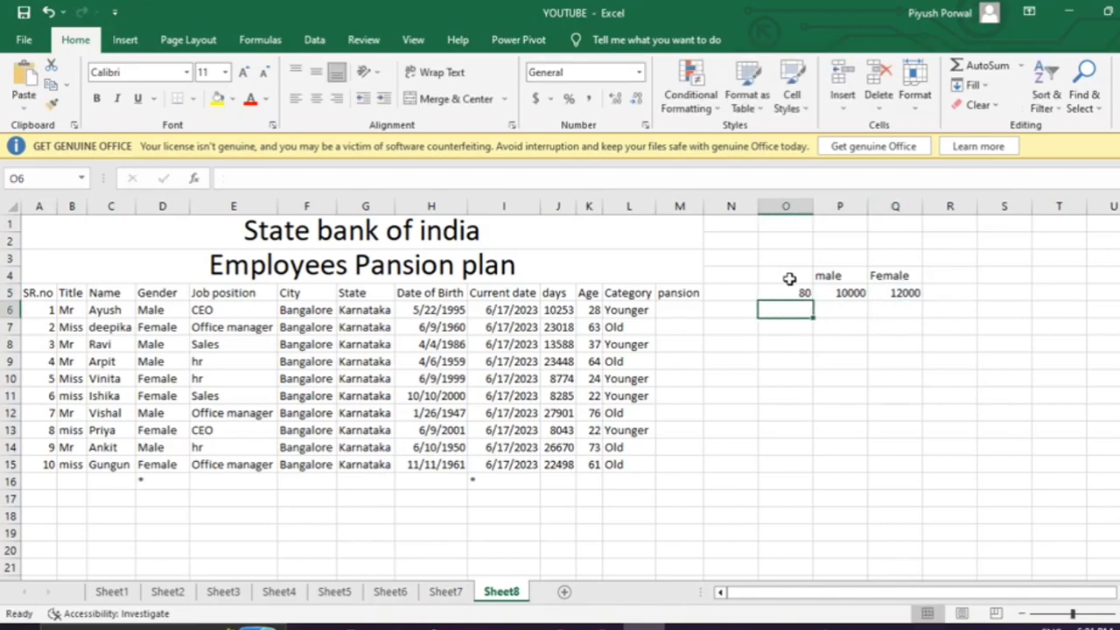
text(70)
key(Right)
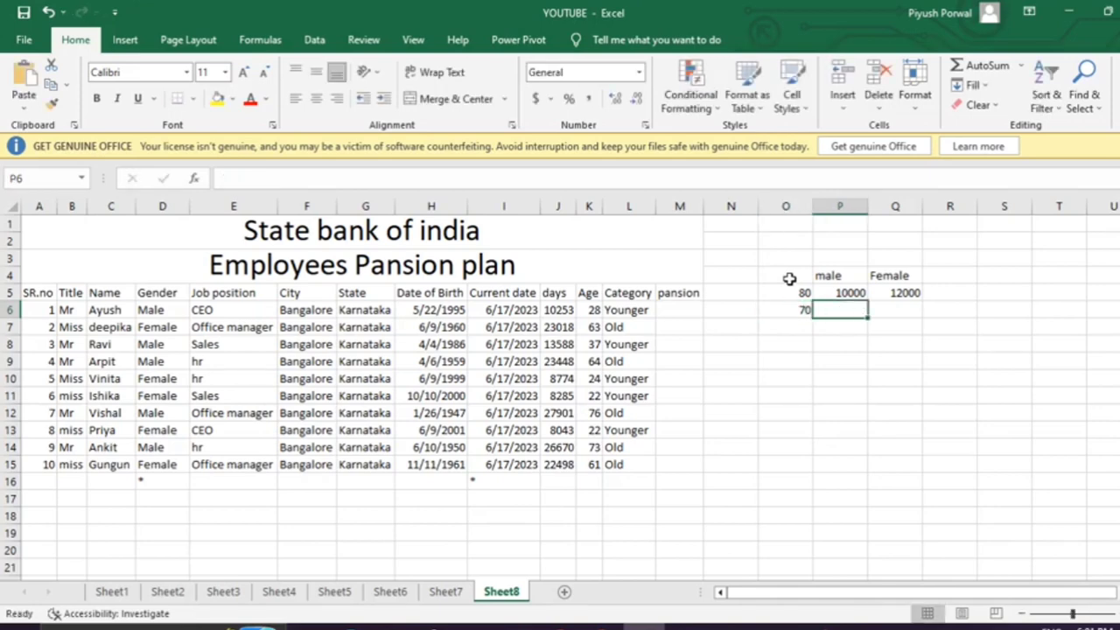
text(8000)
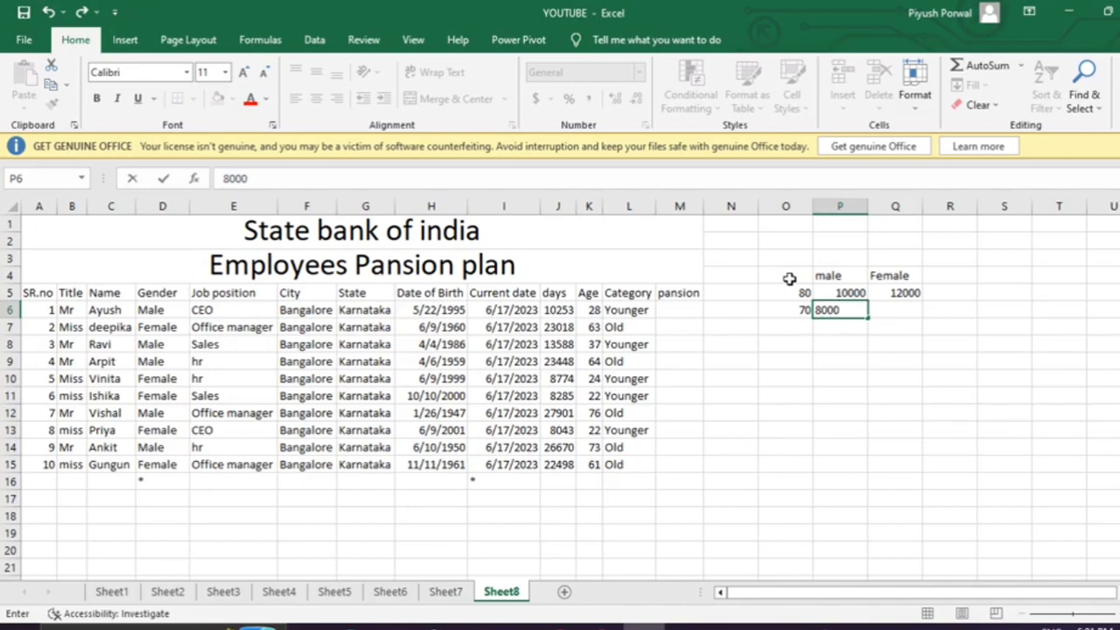
key(Right)
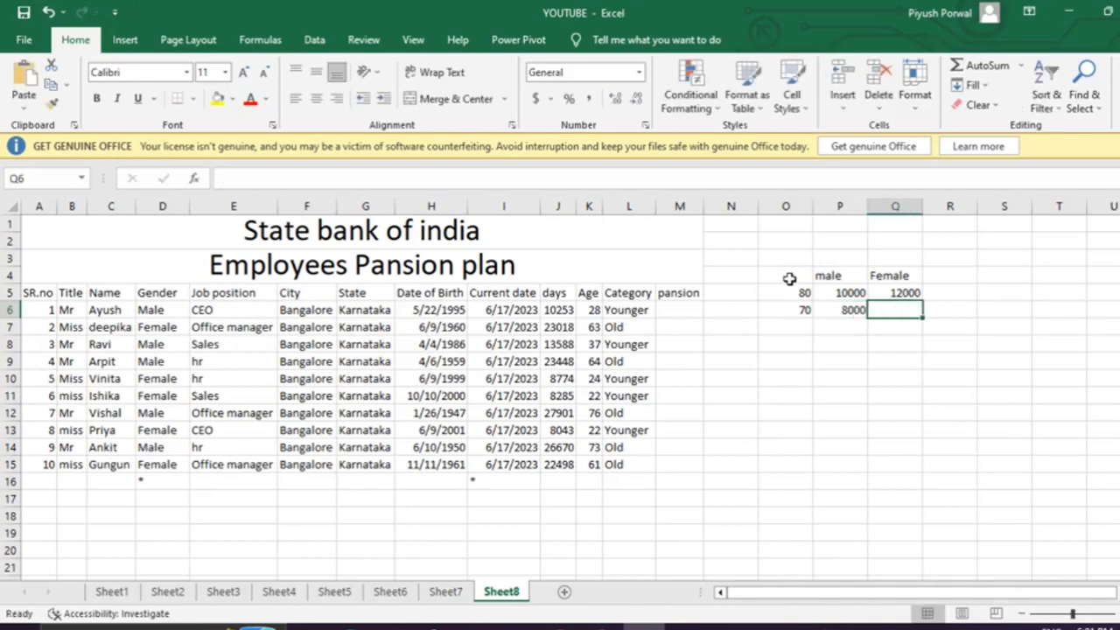
text(10000)
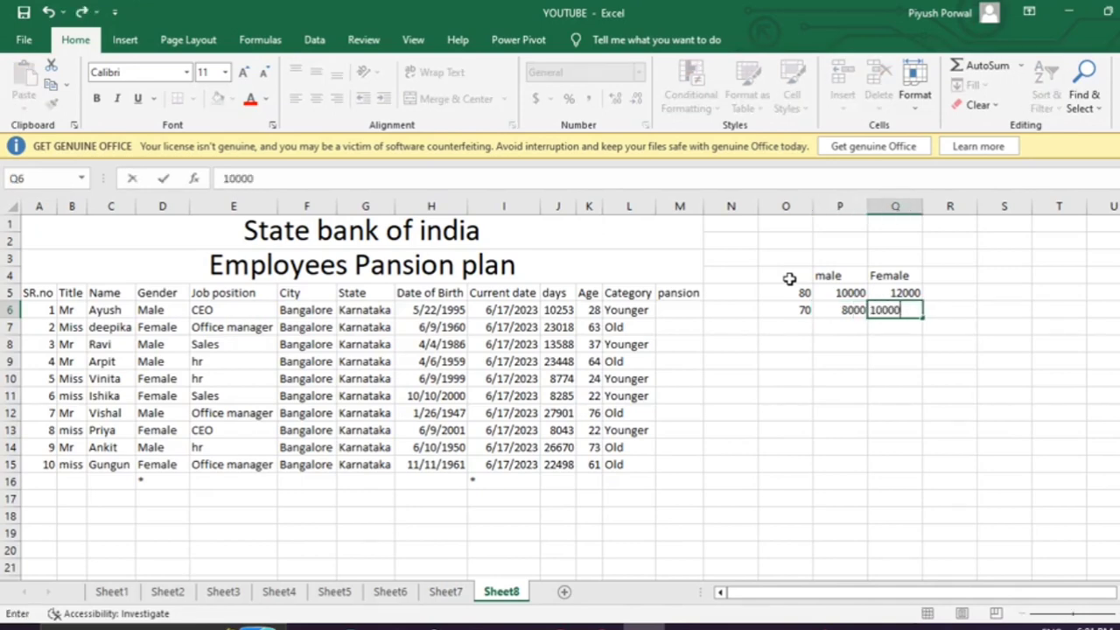
key(Return)
Enter the rate row for age 60 in O7, with 6000 for male and 8000 for Female.
key(Left)
key(Left)
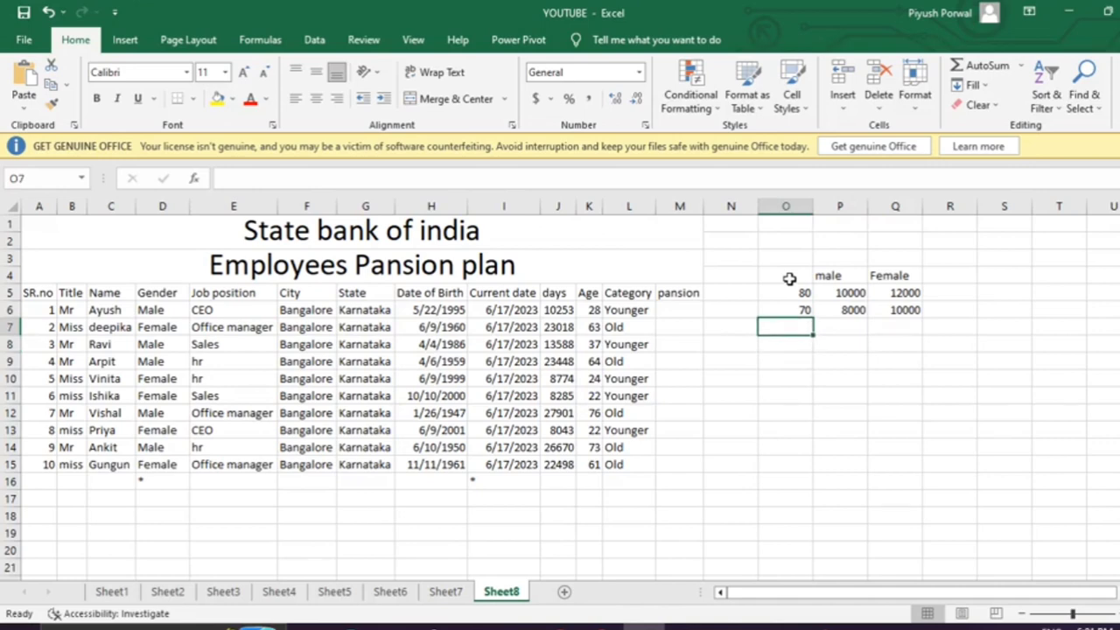
text(60)
key(Right)
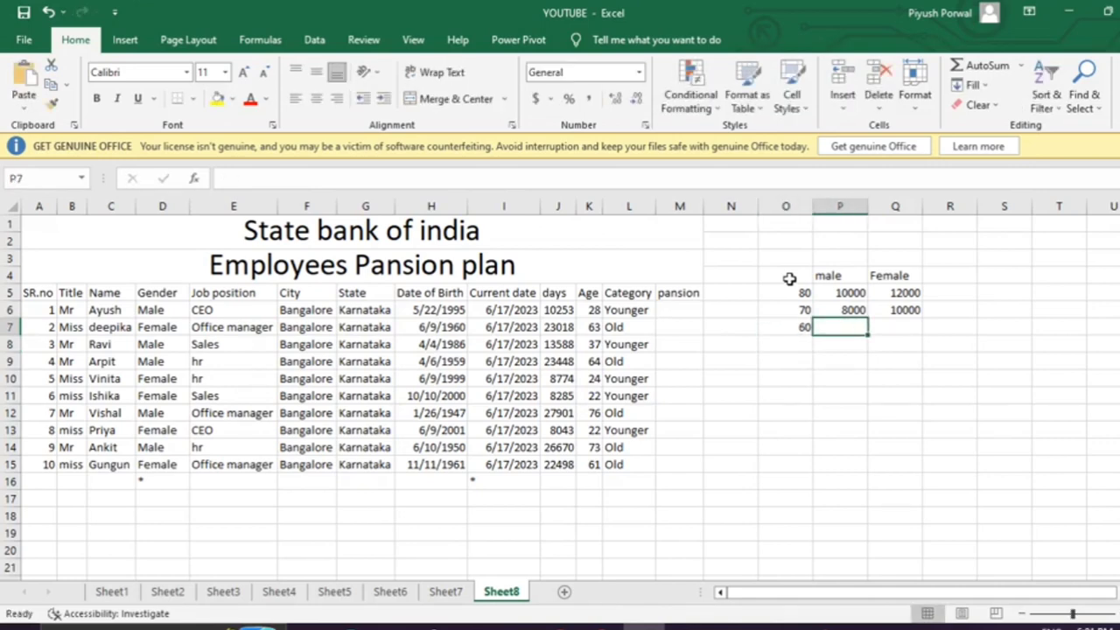
text(6000)
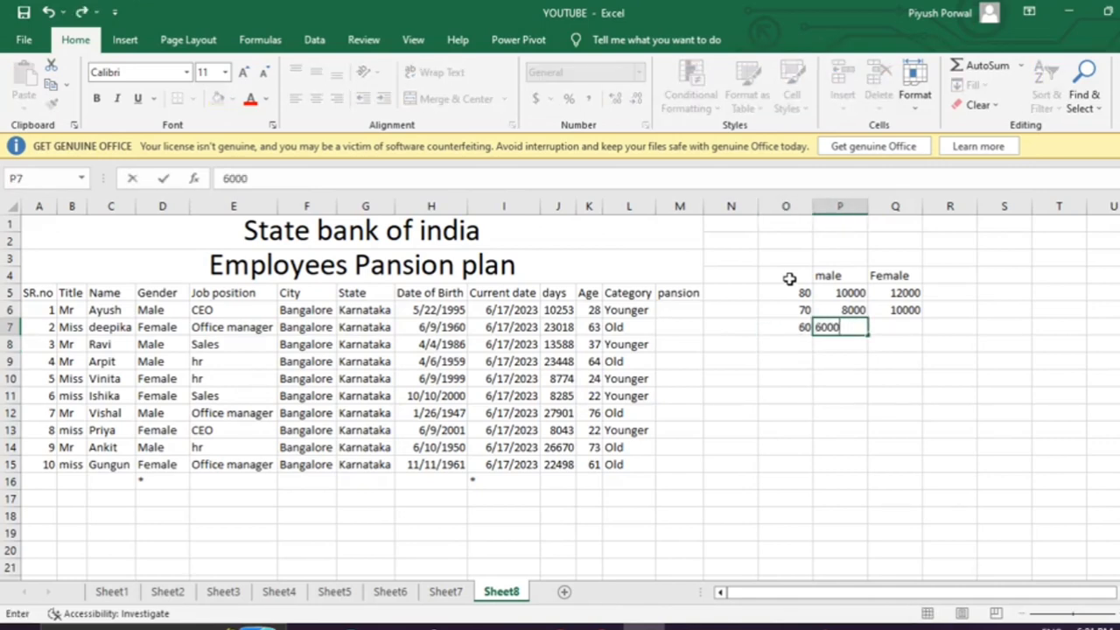
key(Right)
text(80000\)
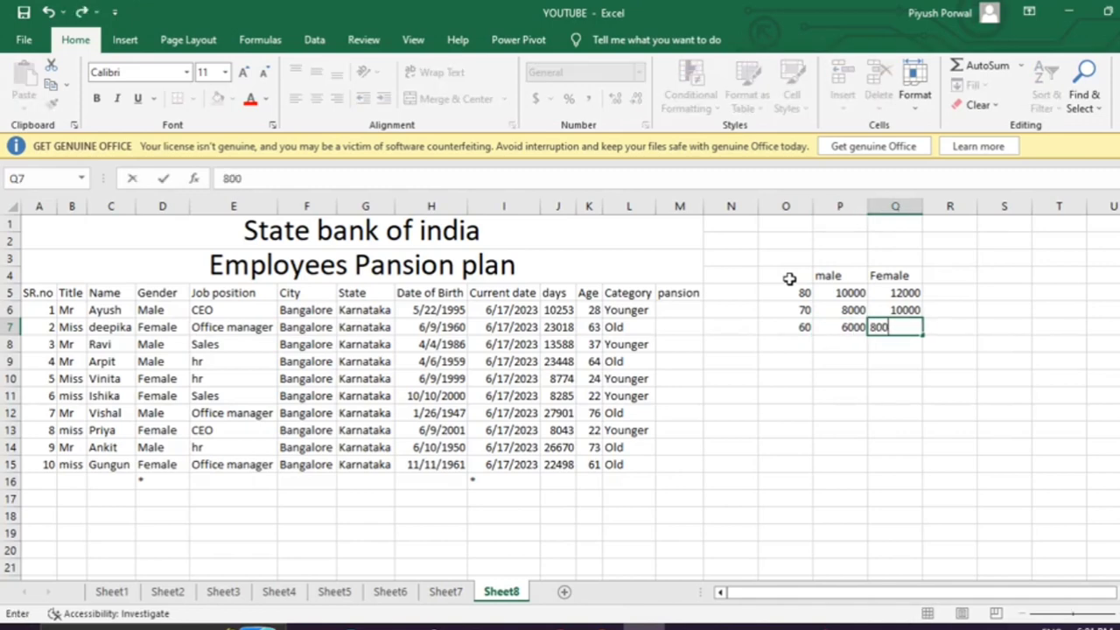
key(BackSpace)
key(BackSpace)
key(Return)
Enter the rate row for age 55 in O8, with 5000 for male and 7000 for Female.
key(Left)
key(Left)
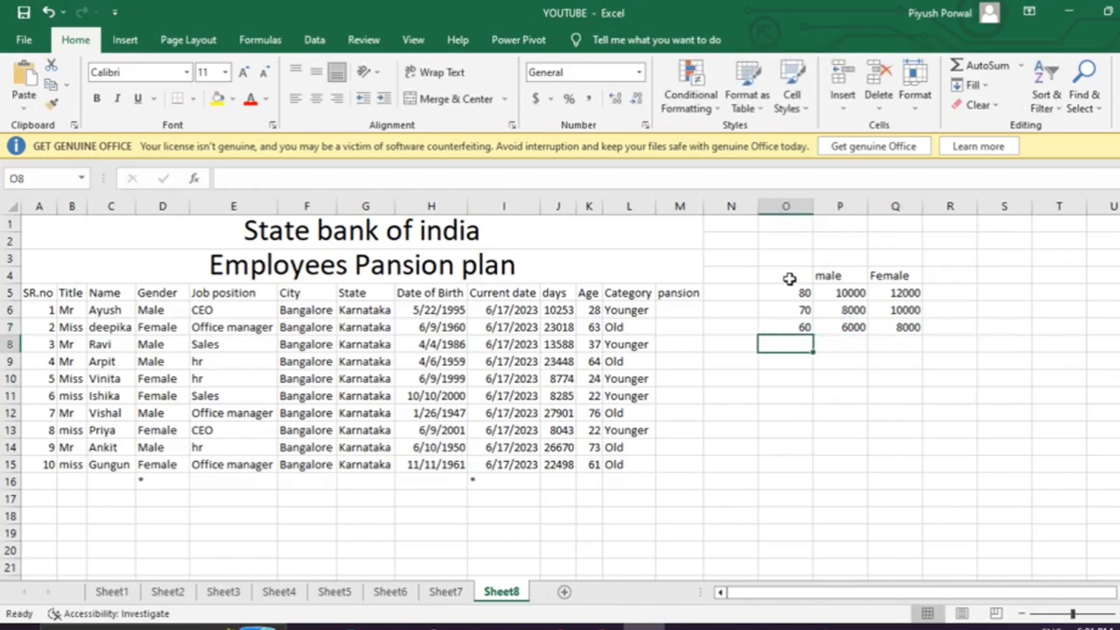
text(55)
key(Tab)
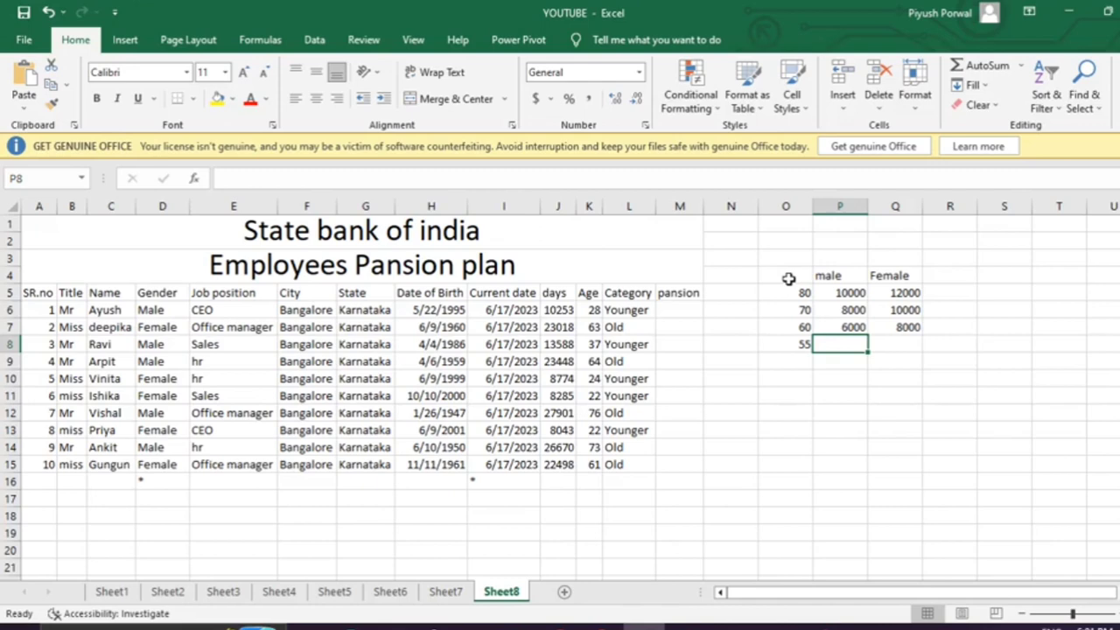
text(5000)
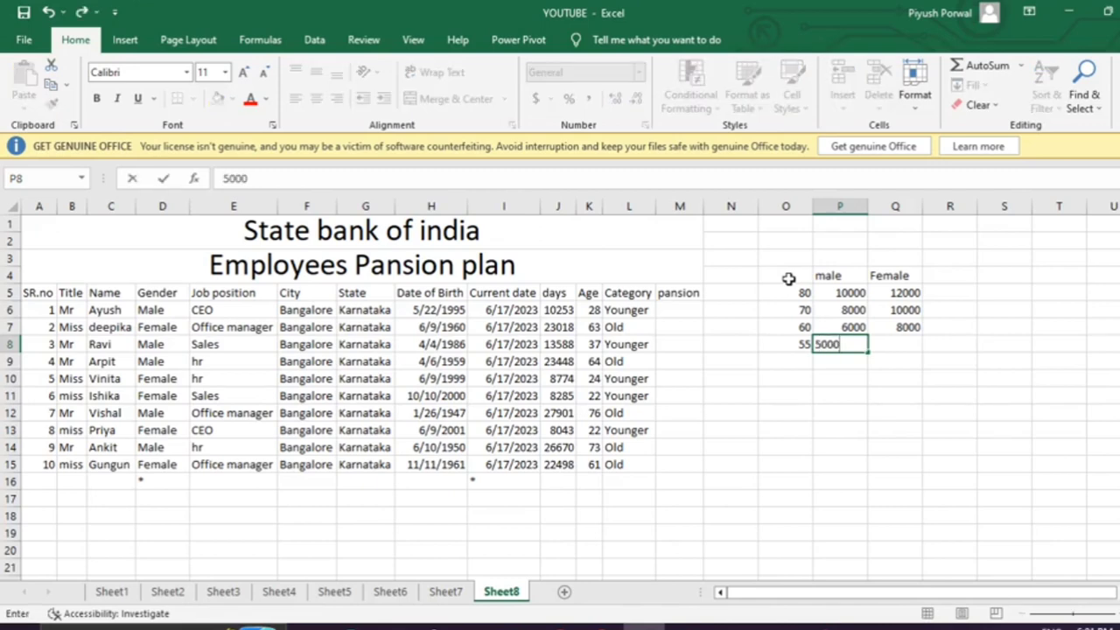
key(Tab)
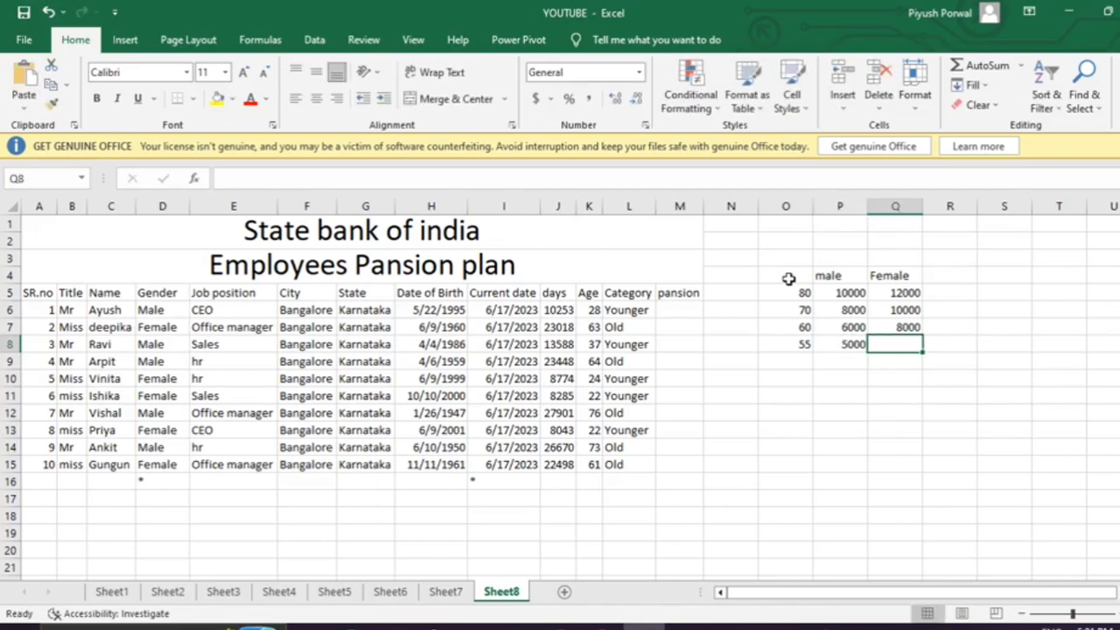
text(7000)
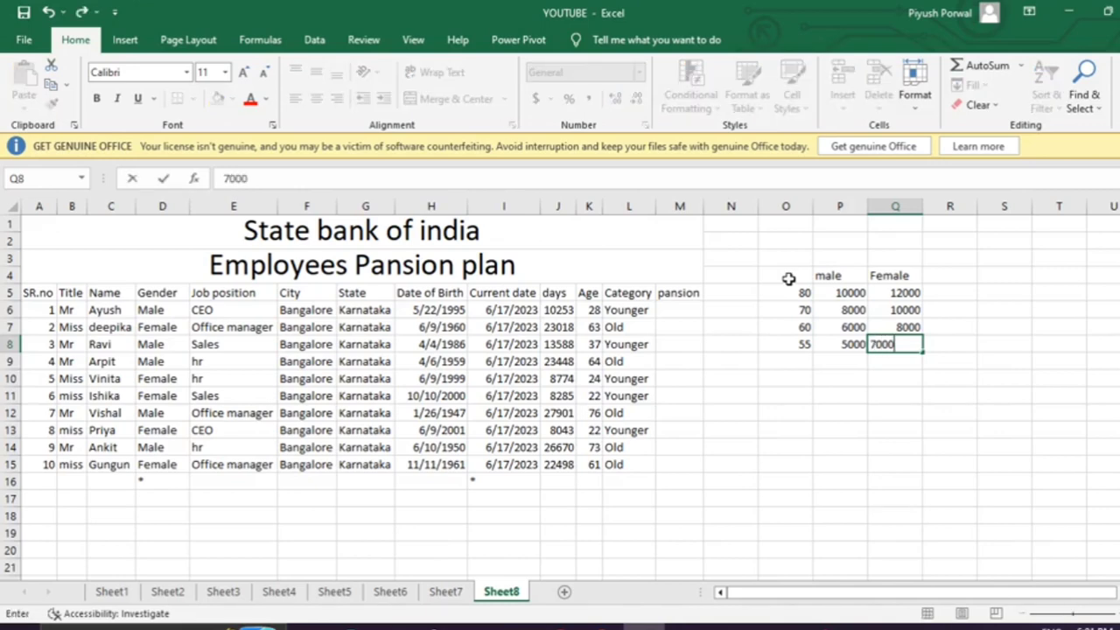
key(Return)
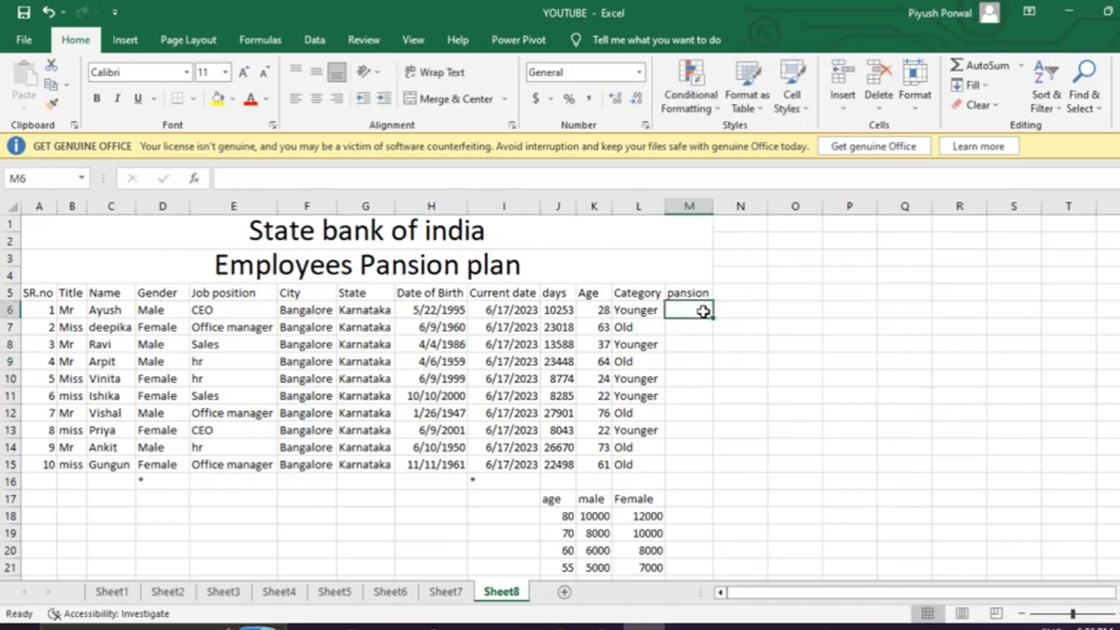
Start an IF formula in M6, the first row of the pansion column, with the test D6="Male".
text(=if()
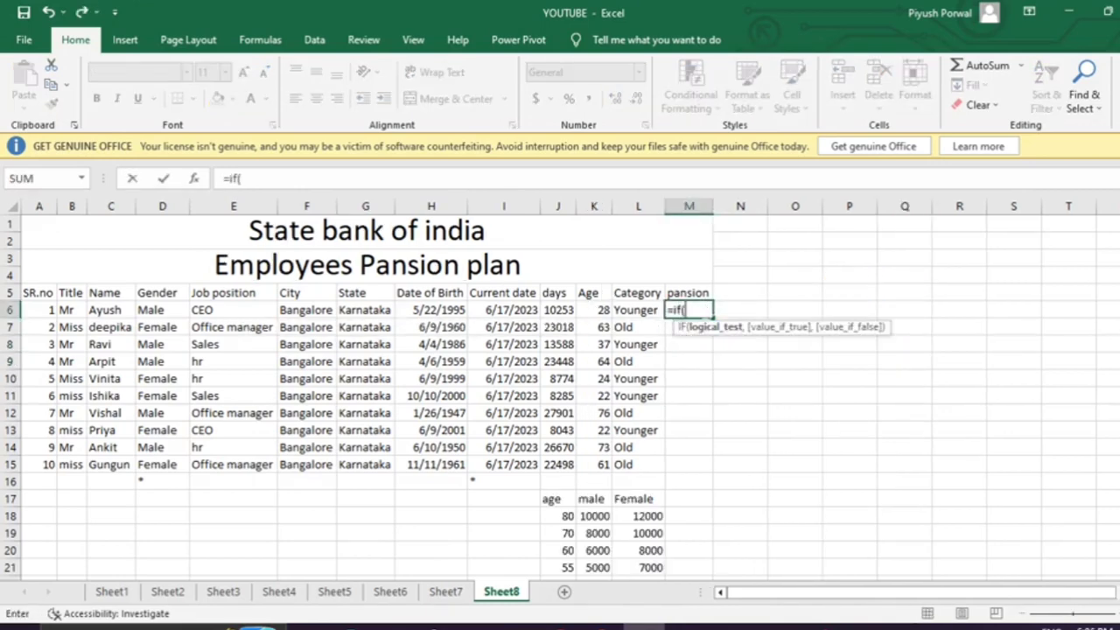
click(165, 310)
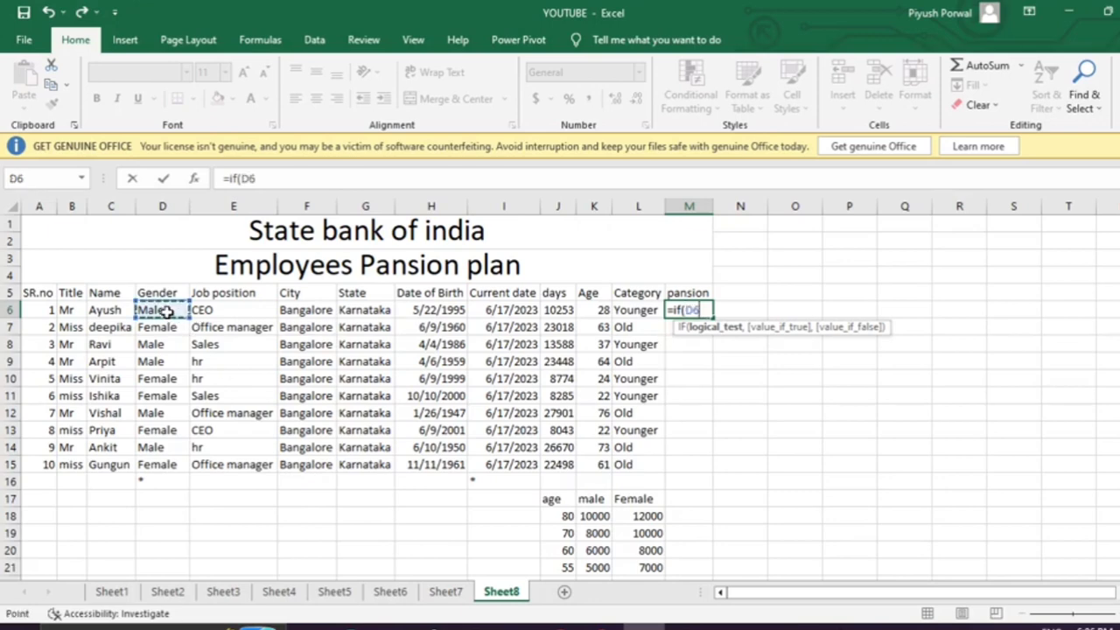
text(=)
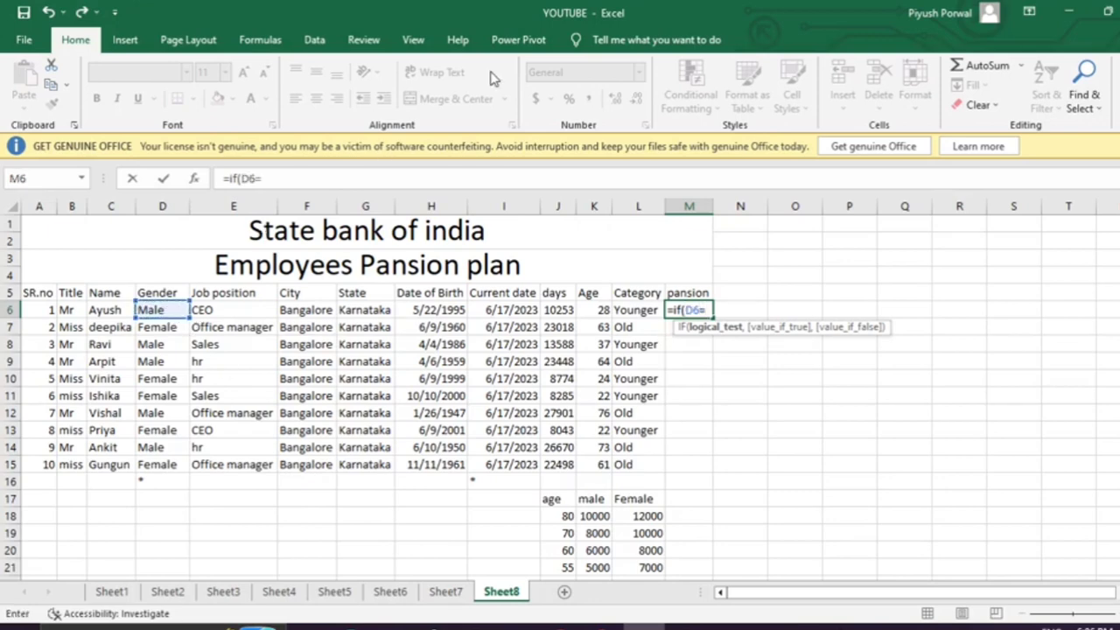
text("Male")
text(,)
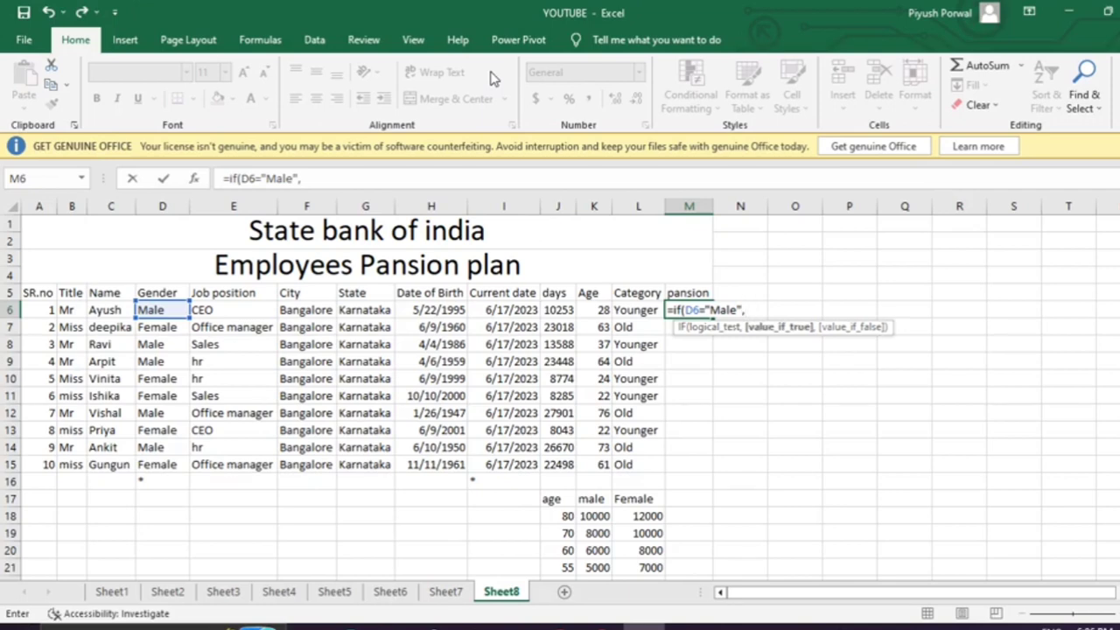
Nest an IF in parentheses as the true value of the M6 formula, returning 1000 when K6>80.
text((if()
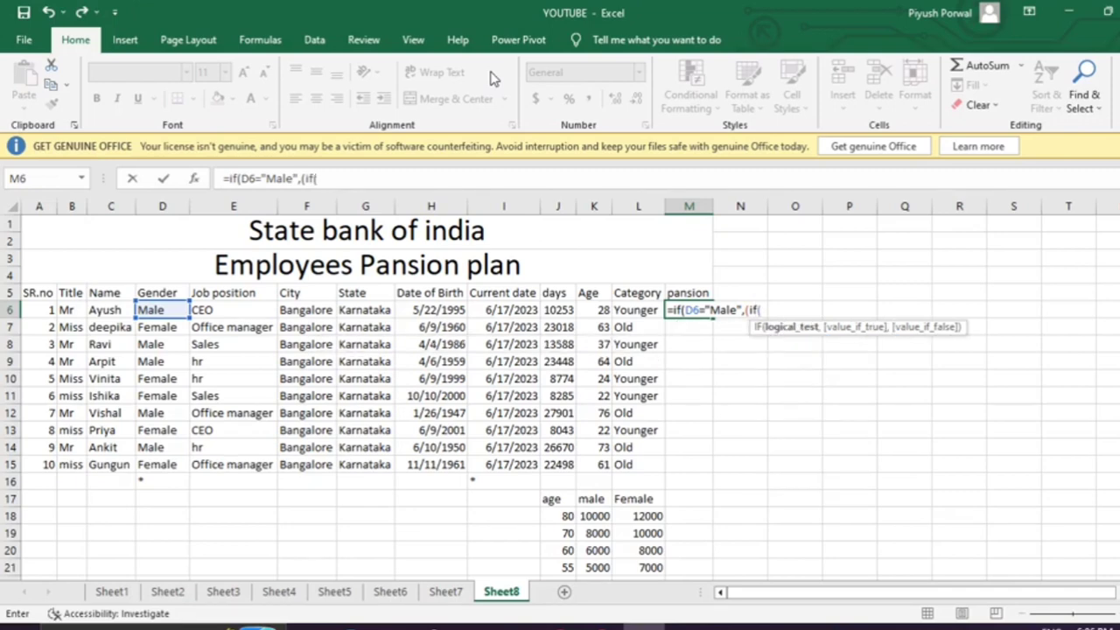
click(593, 312)
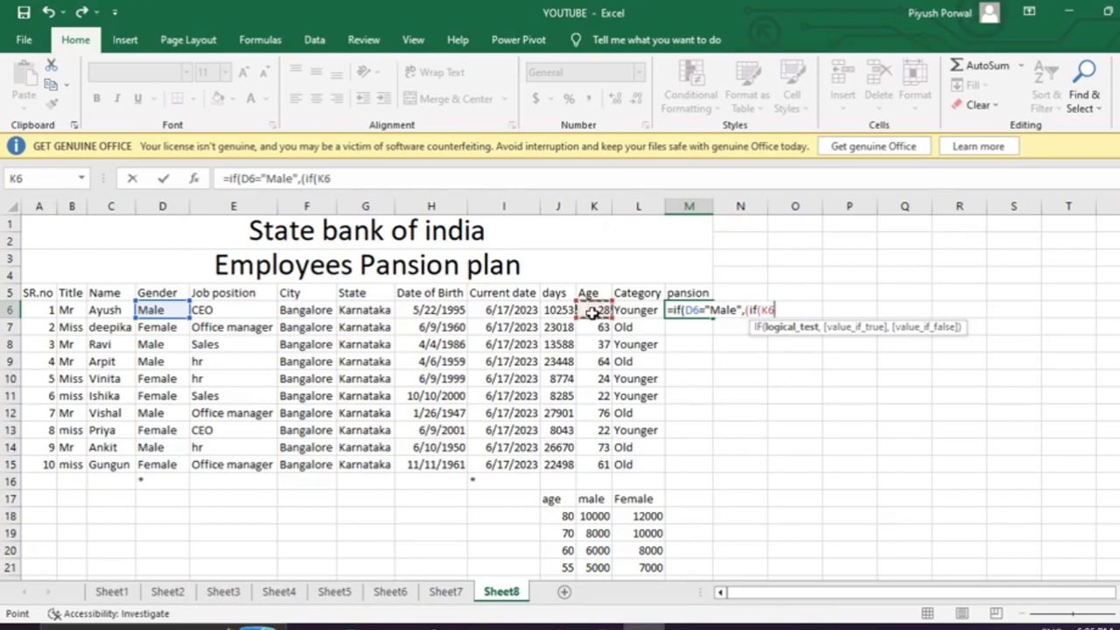
text(>)
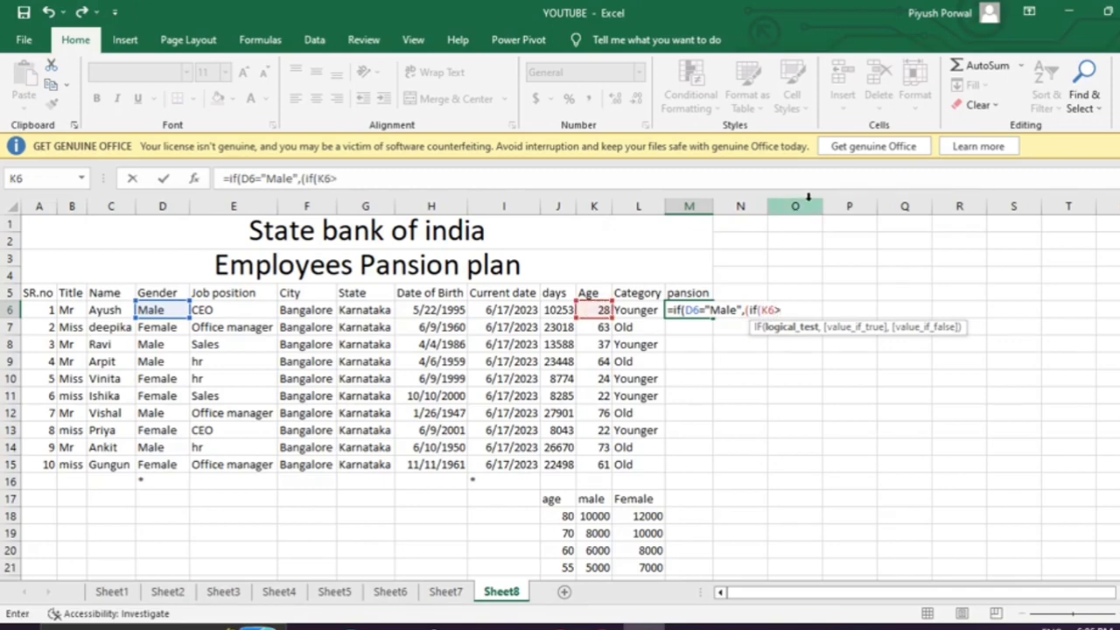
text(80,)
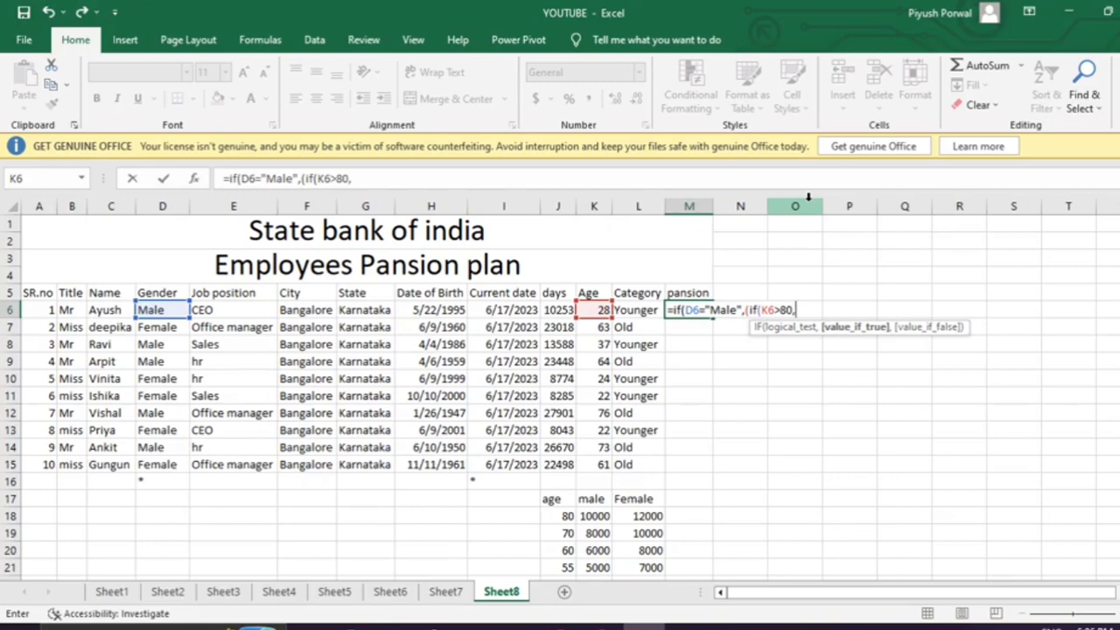
text(1000,)
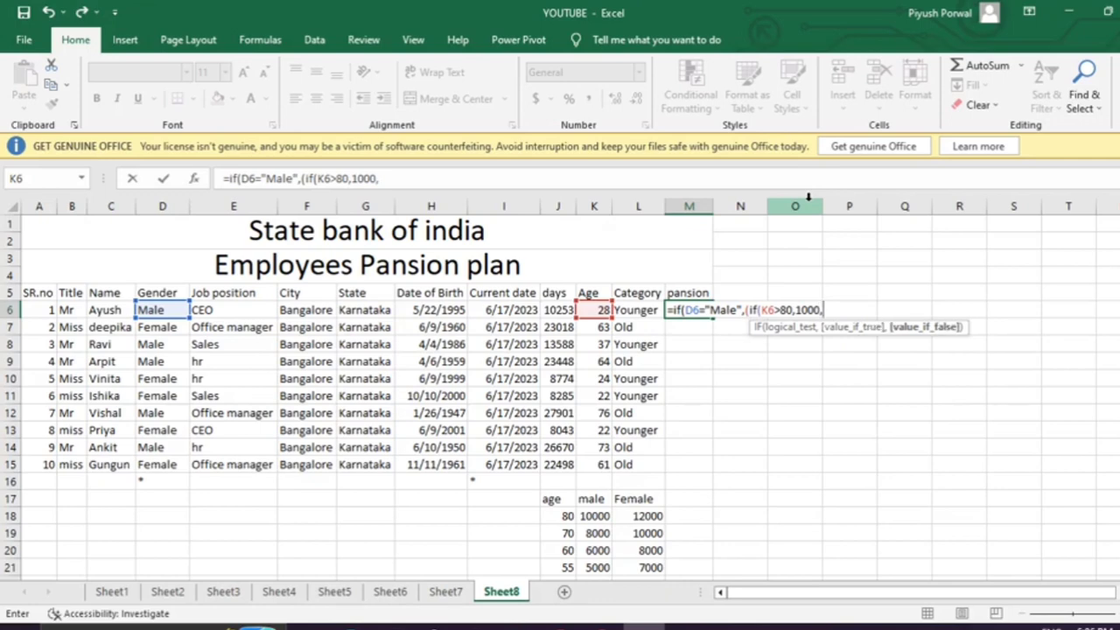
text(if)
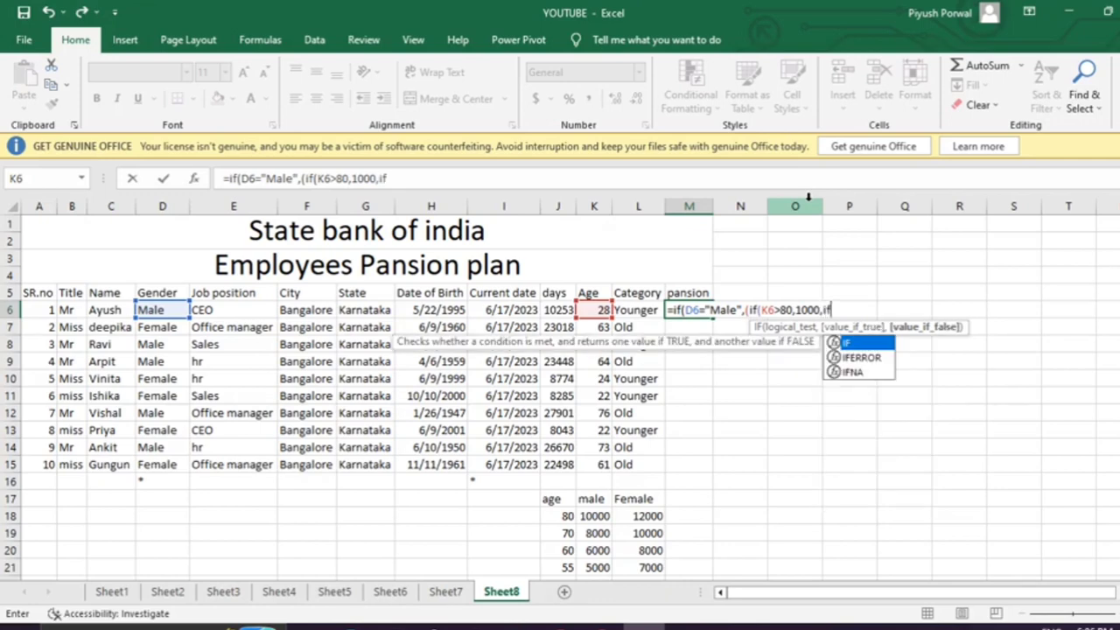
text(()
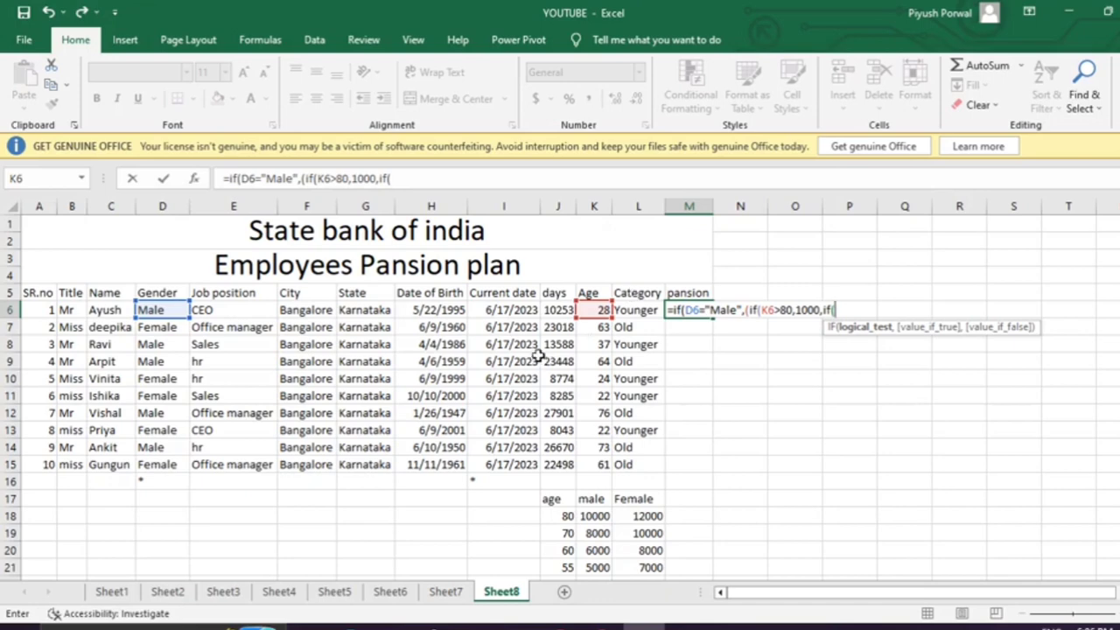
click(605, 310)
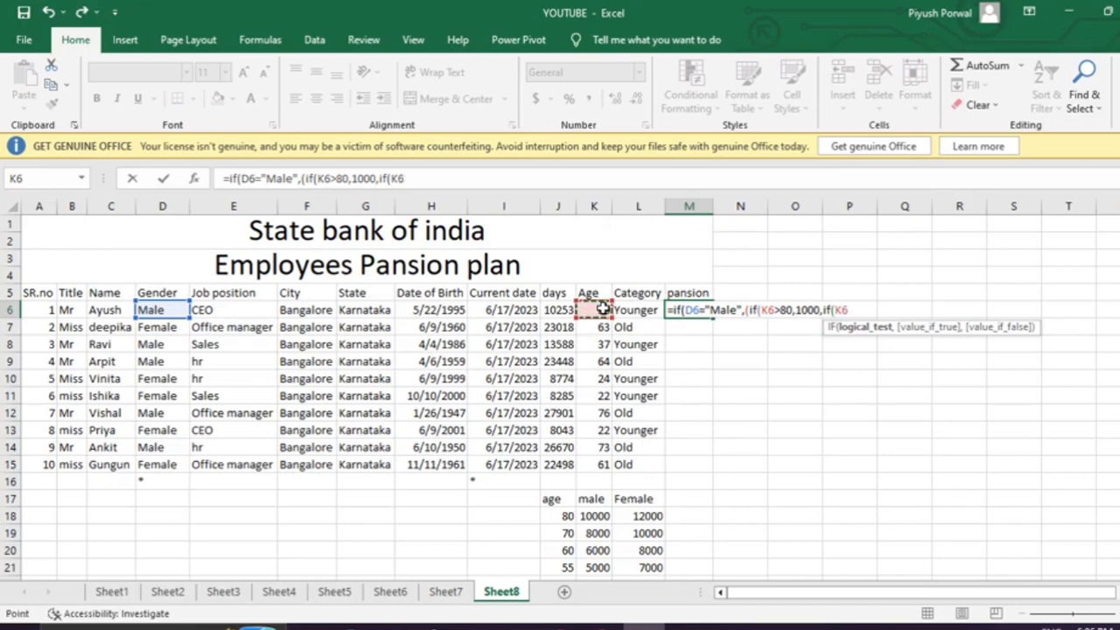
key(BackSpace)
key(BackSpace)
key(BackSpace)
key(BackSpace)
key(BackSpace)
Correct the value returned for K6>80 in the M6 formula to 10000 and continue to its false value.
key(BackSpace)
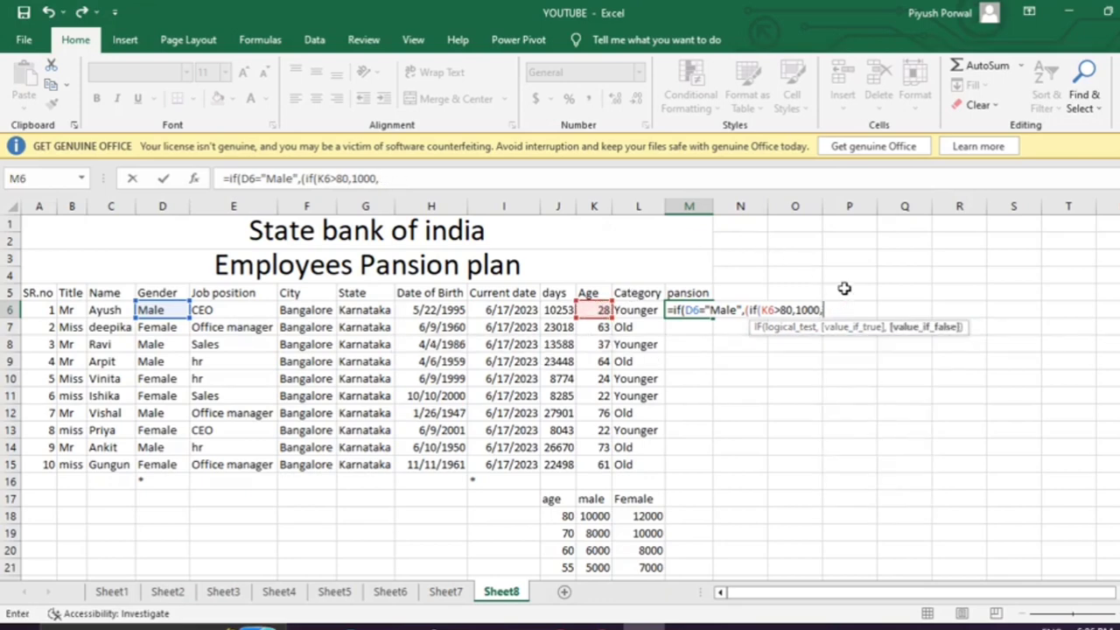
text(0)
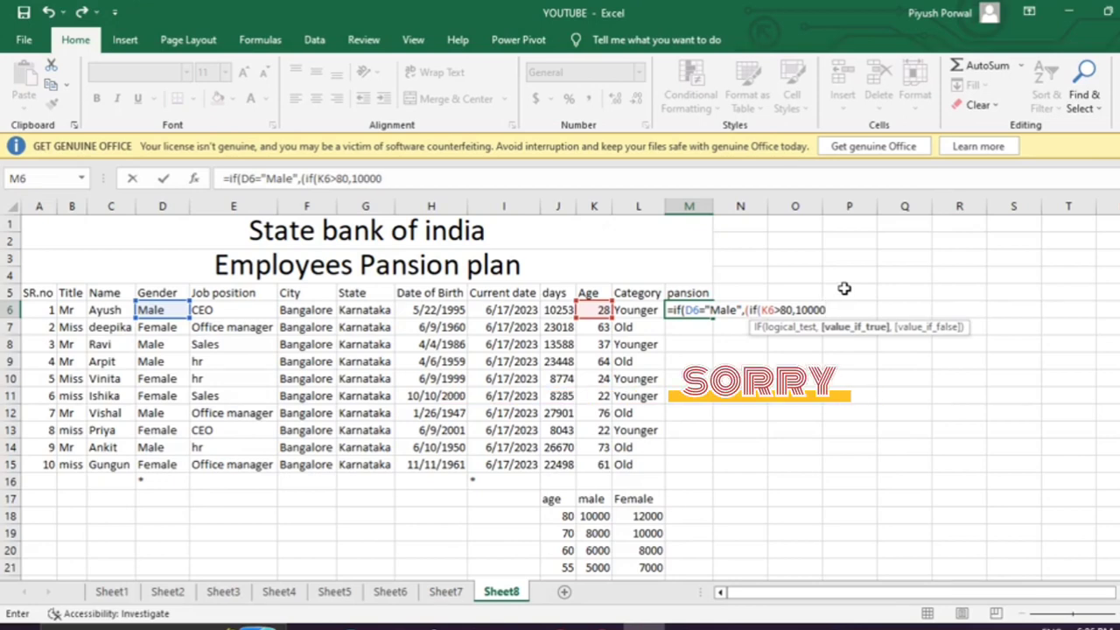
text(,)
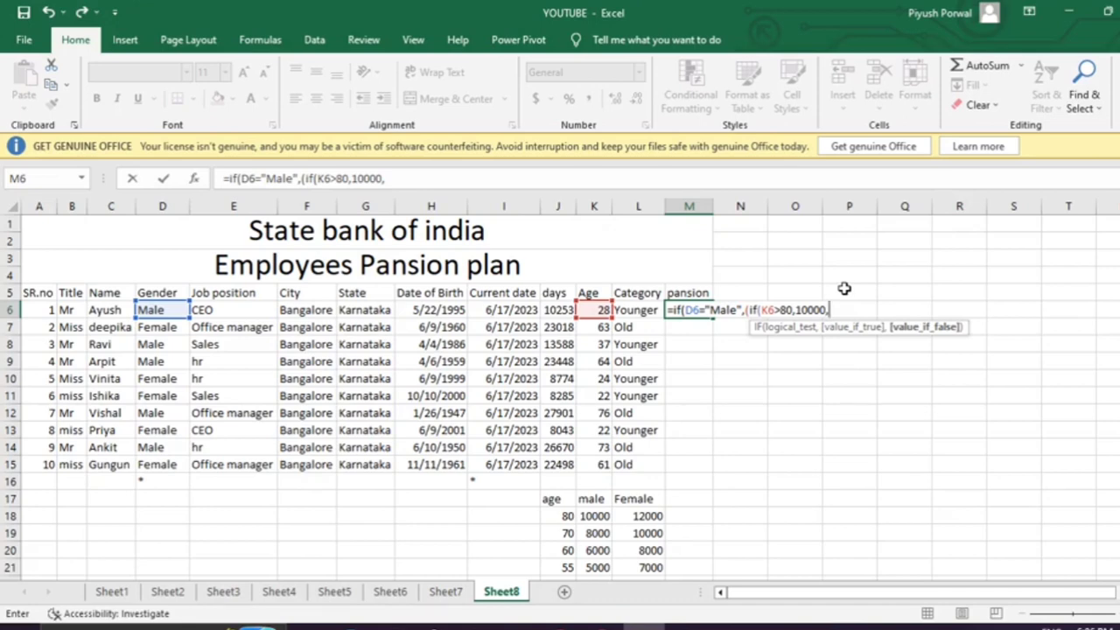
Nest an IF as the false value of the K6>80 test, returning 8000 when K6>70.
text(if()
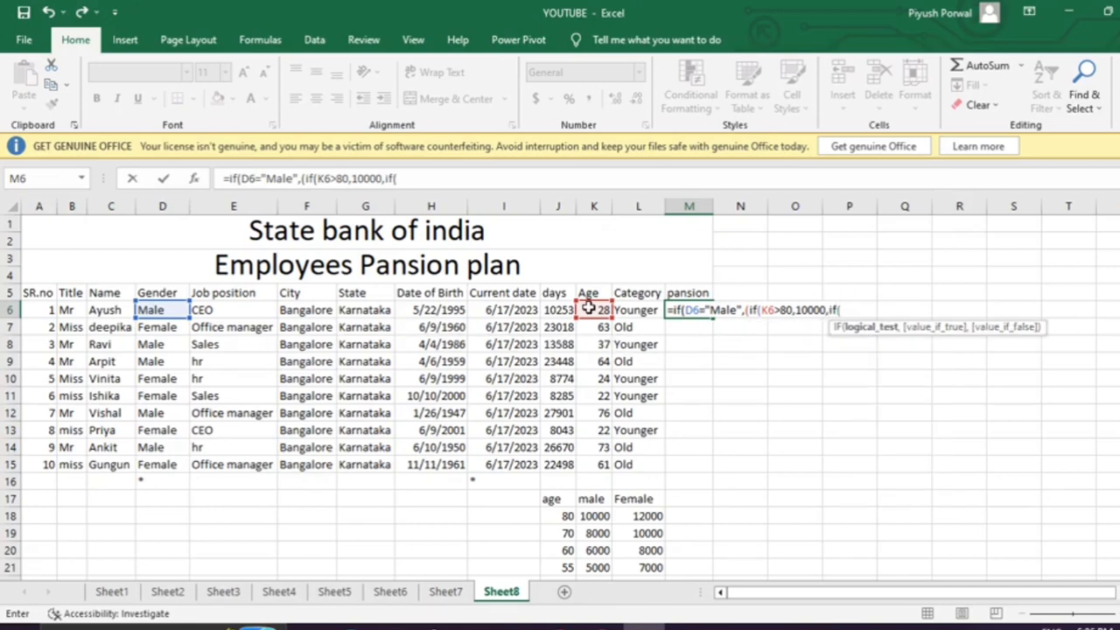
click(590, 309)
text(>)
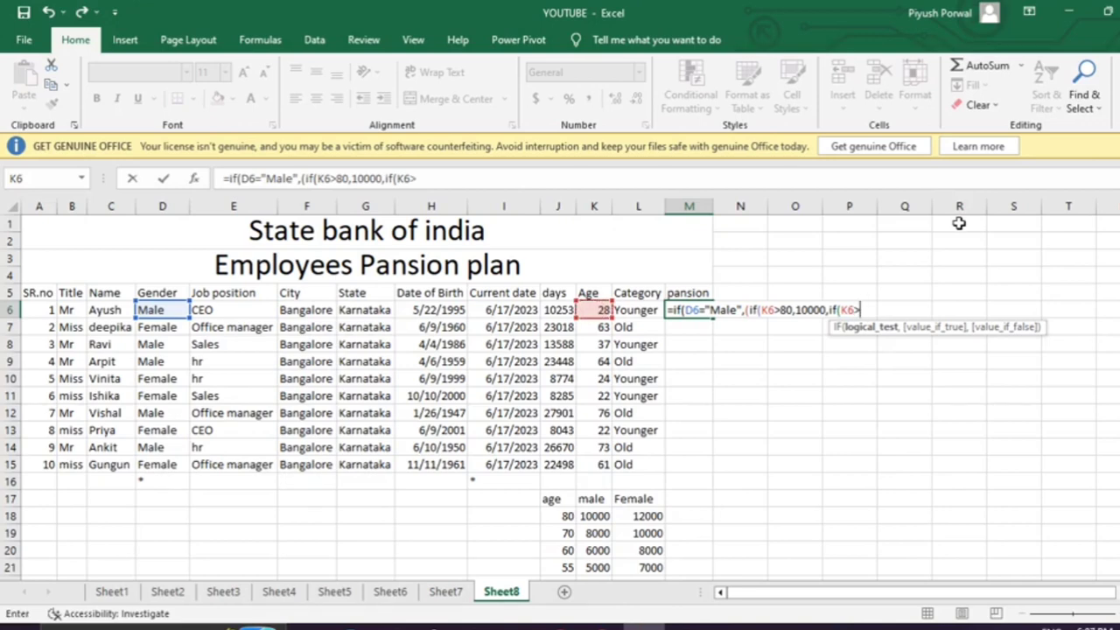
text(70,)
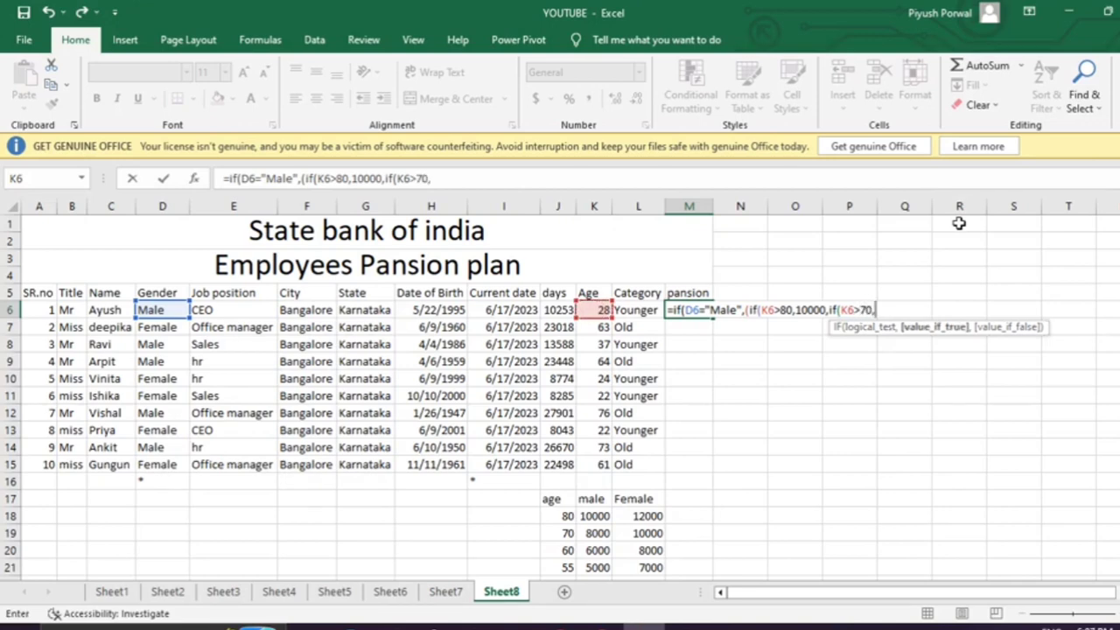
text(8000,)
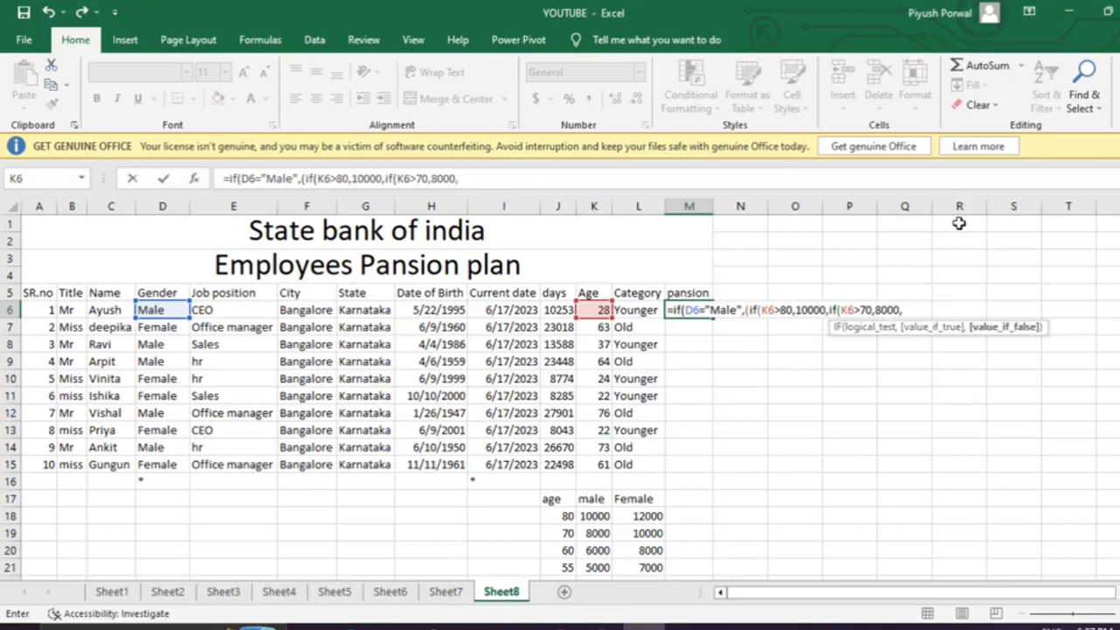
Nest another IF in the male branch, returning 6000 when K6>60, and open a further IF as its false value.
text(if()
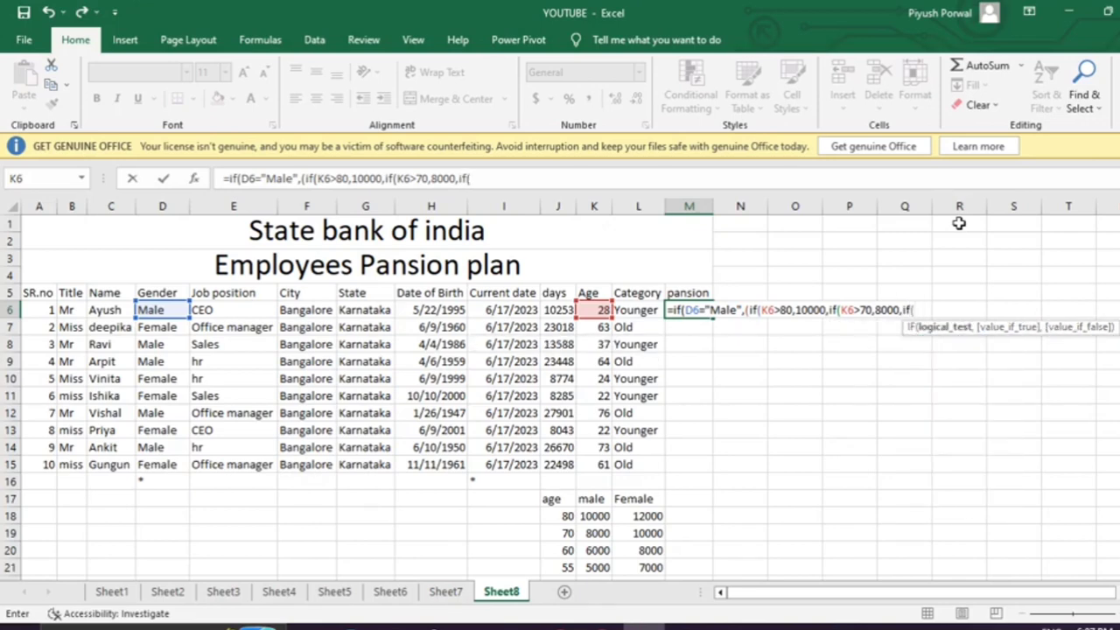
click(594, 310)
text(>60,)
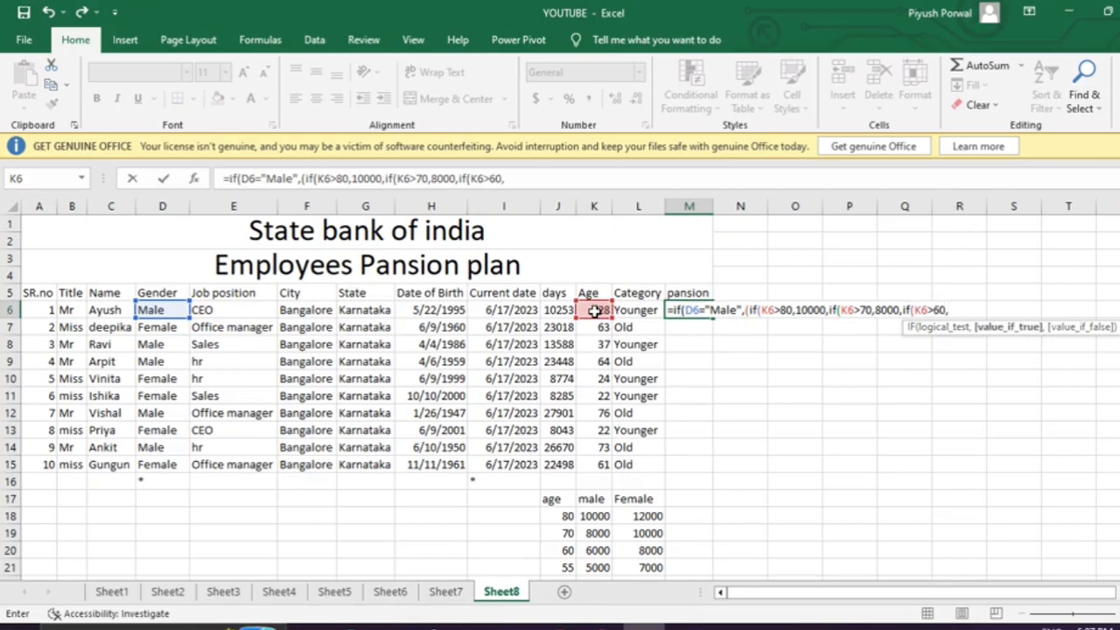
text(6000,if()
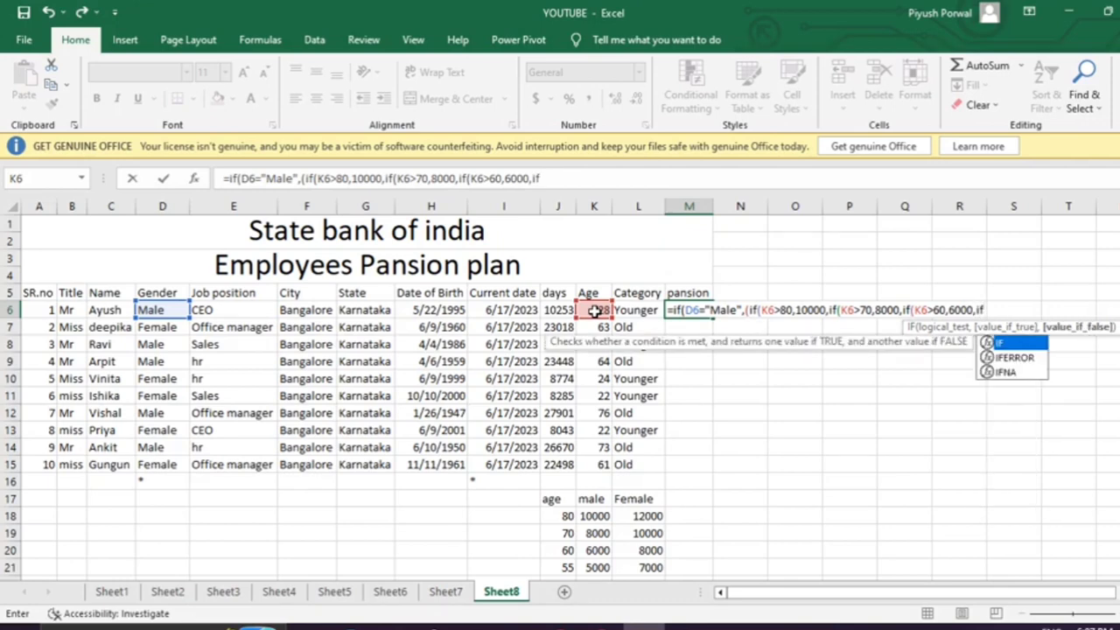
Complete the innermost male IF with 5000 when K6>55, otherwise 0, and end the male branch with five closing parentheses.
click(588, 308)
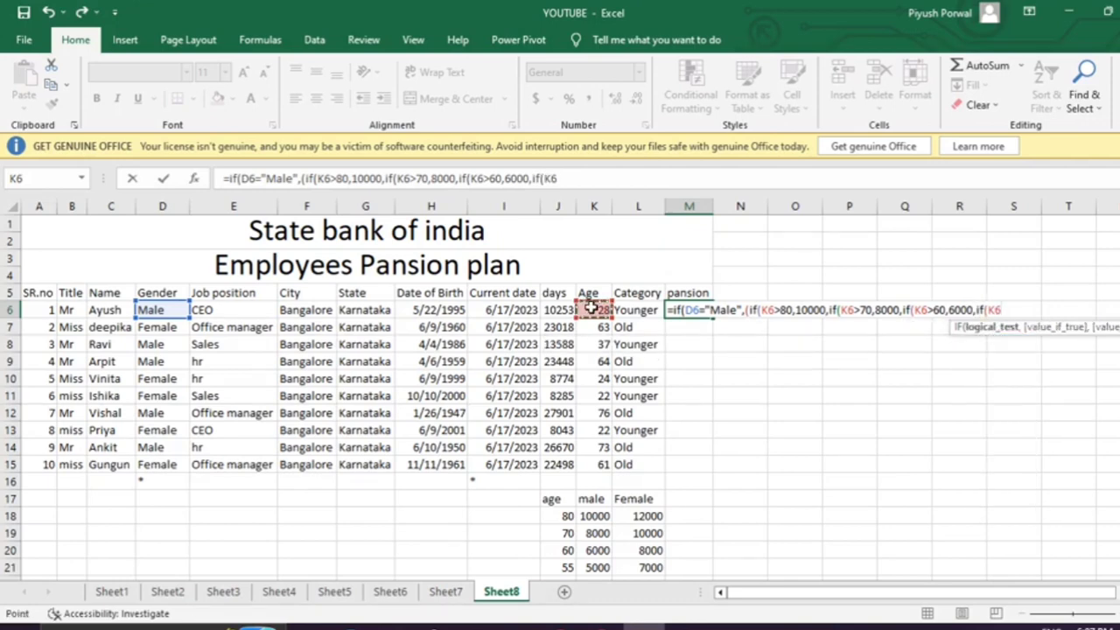
text(>55)
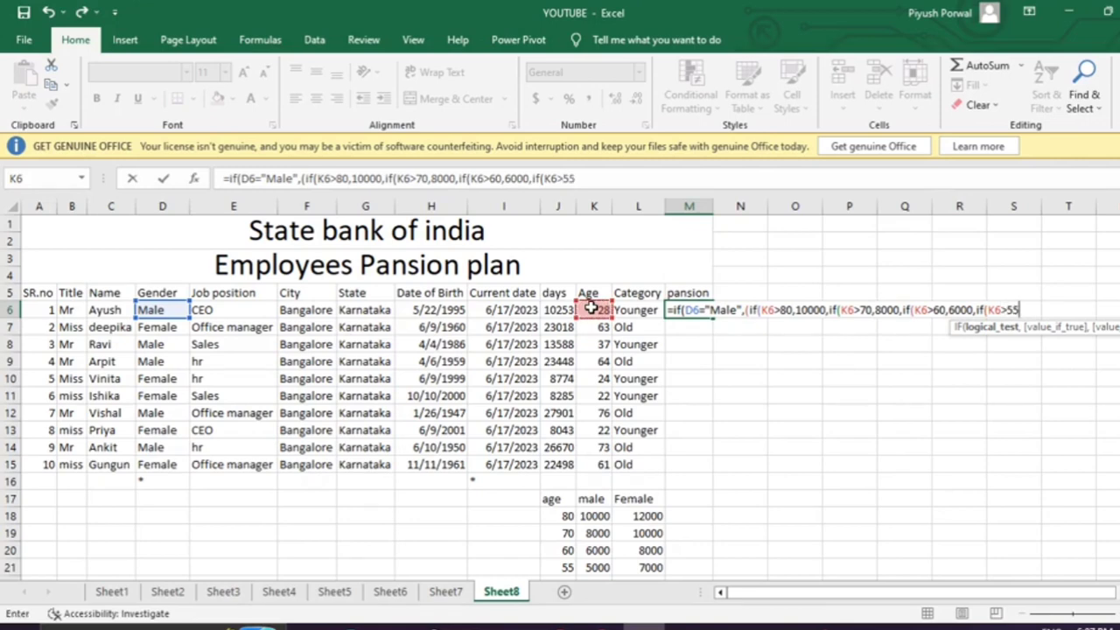
text(,5000)
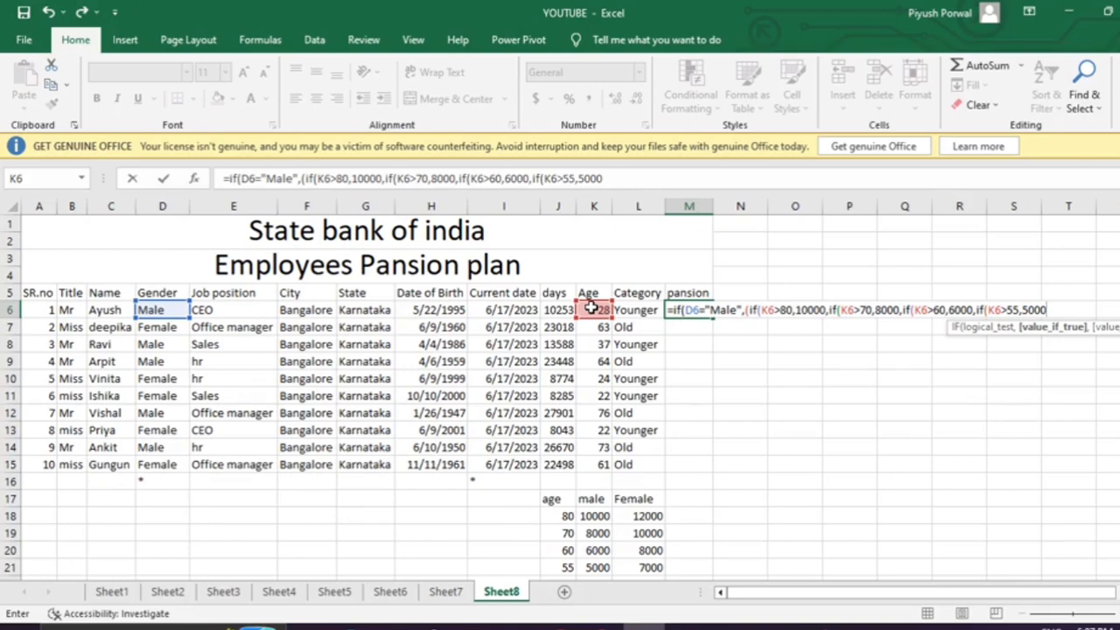
text(,0)
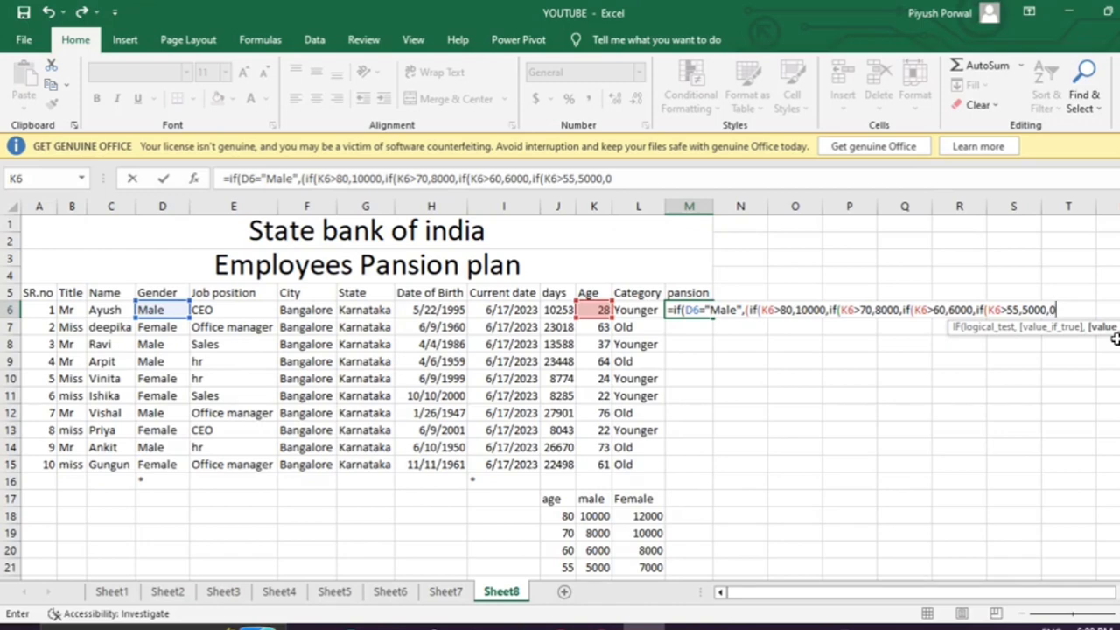
text())))
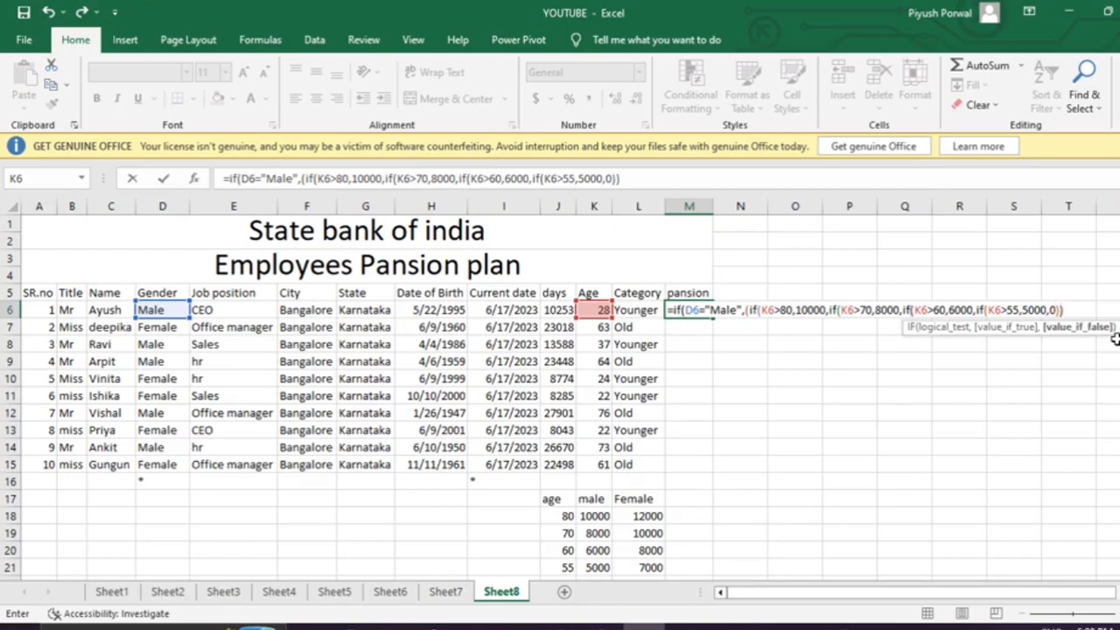
text()))
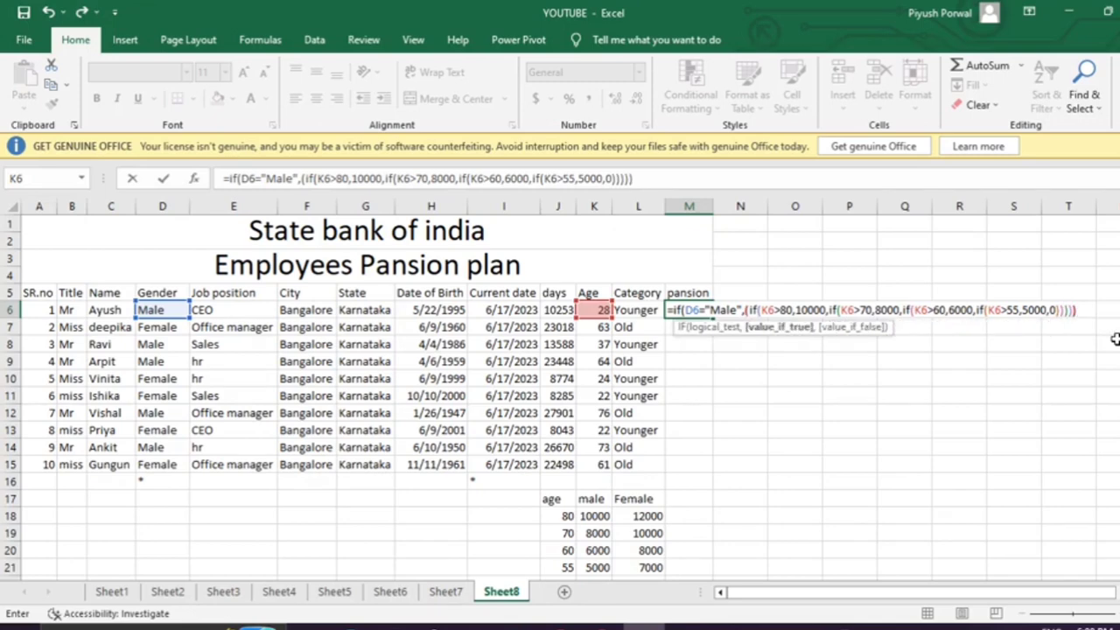
text())
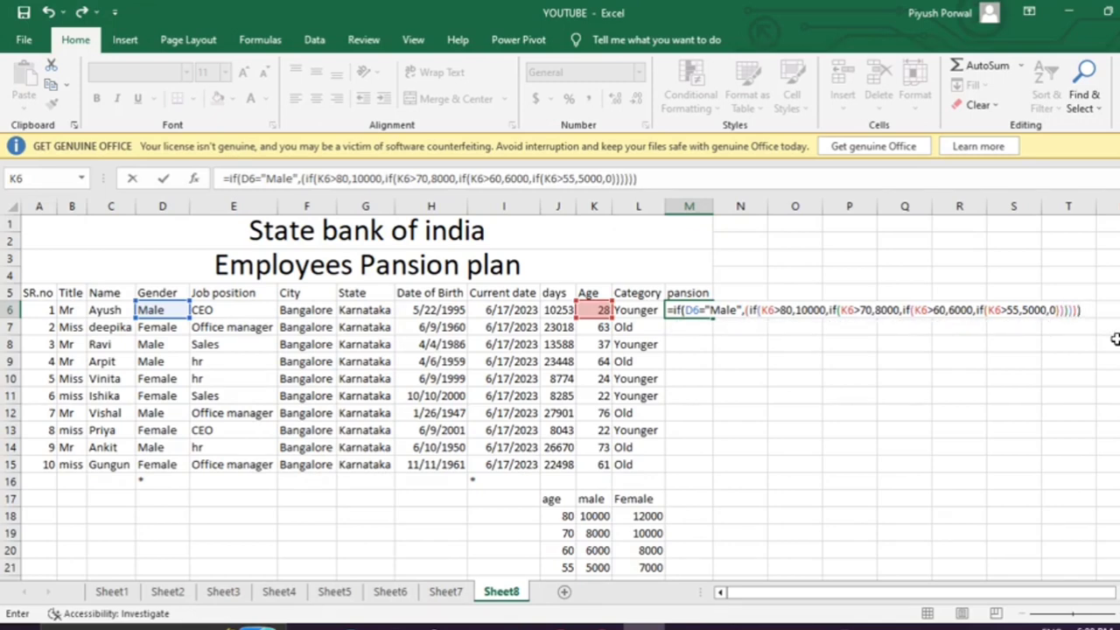
key(BackSpace)
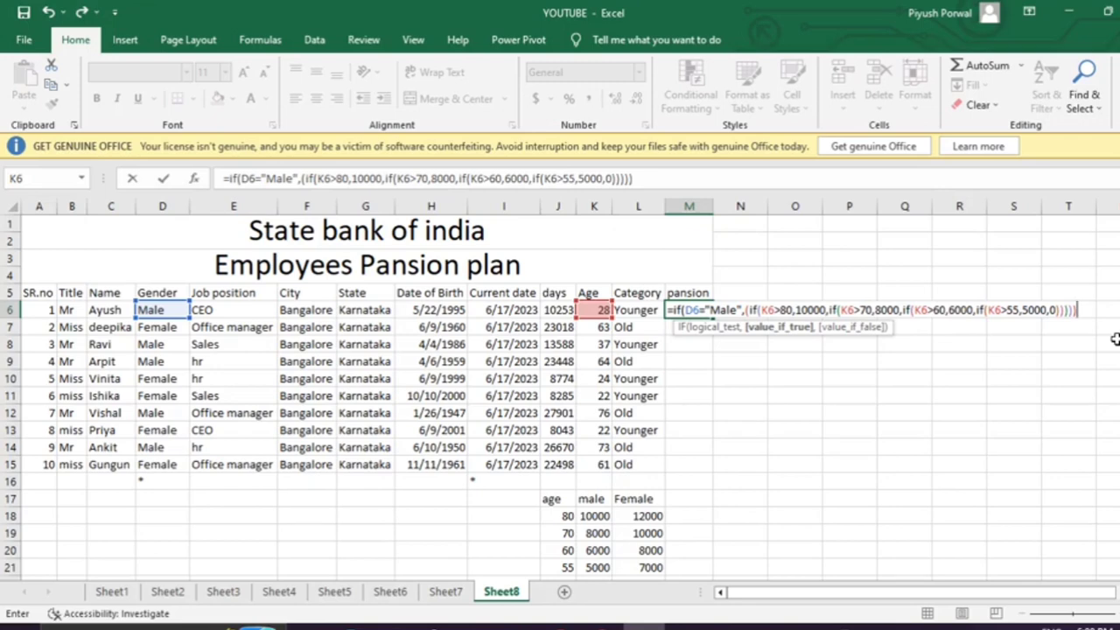
Add an IF as the false value of the D6="Male" test, with the test D6="Female".
text(,)
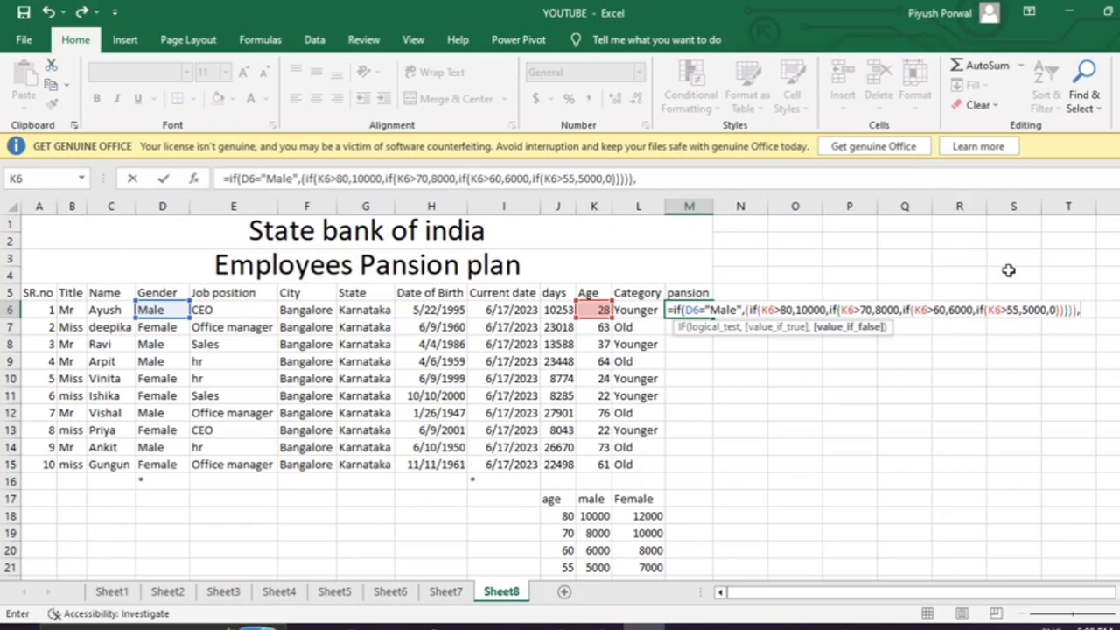
text(if()
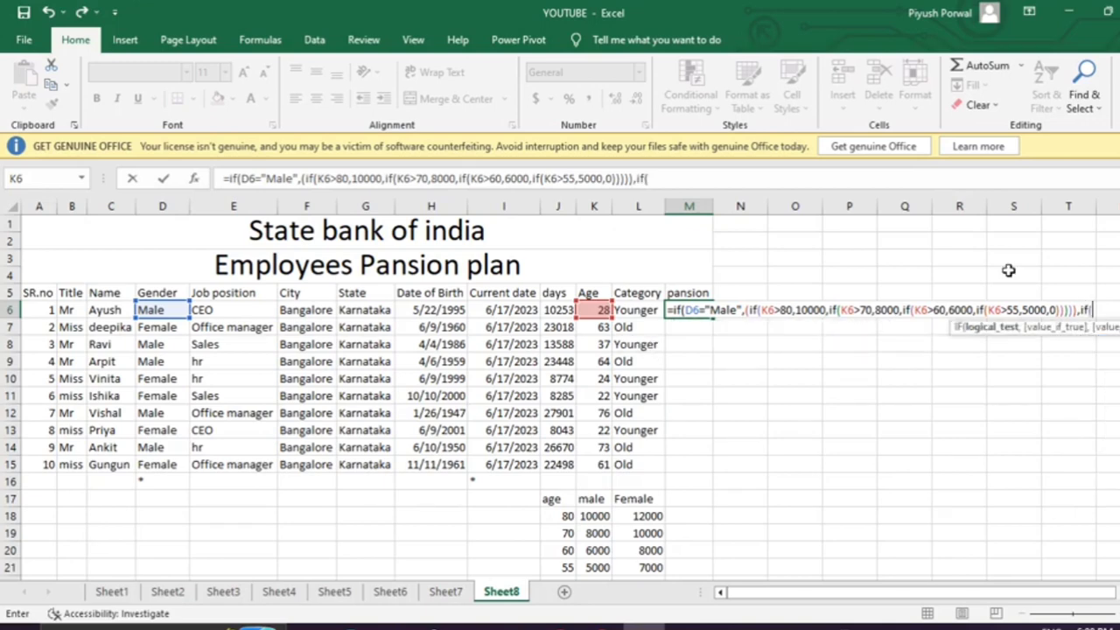
click(169, 311)
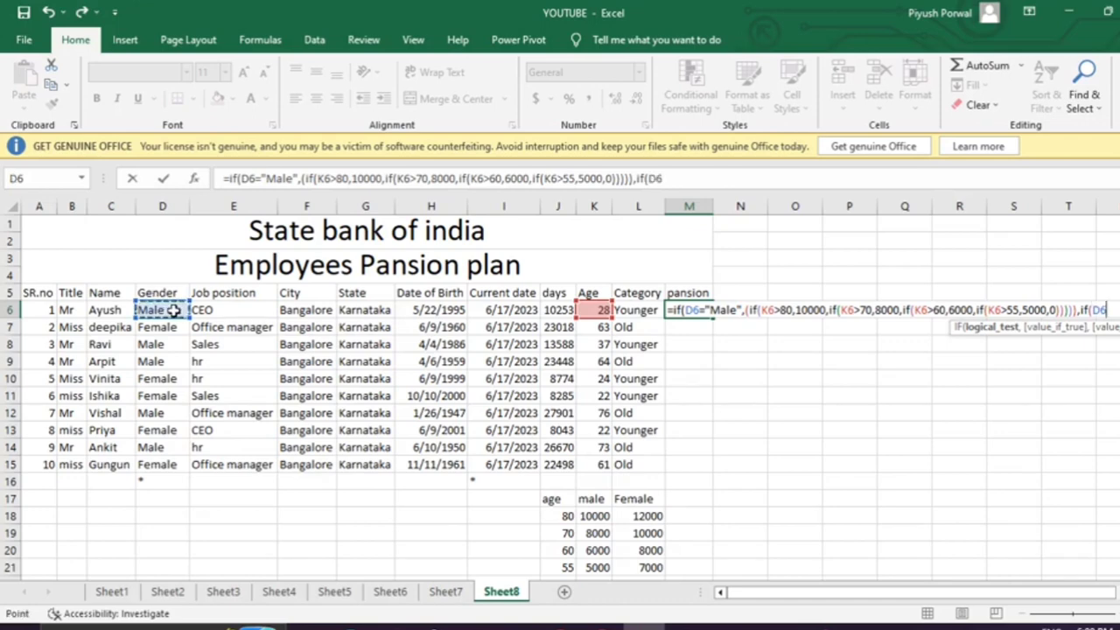
text(=)
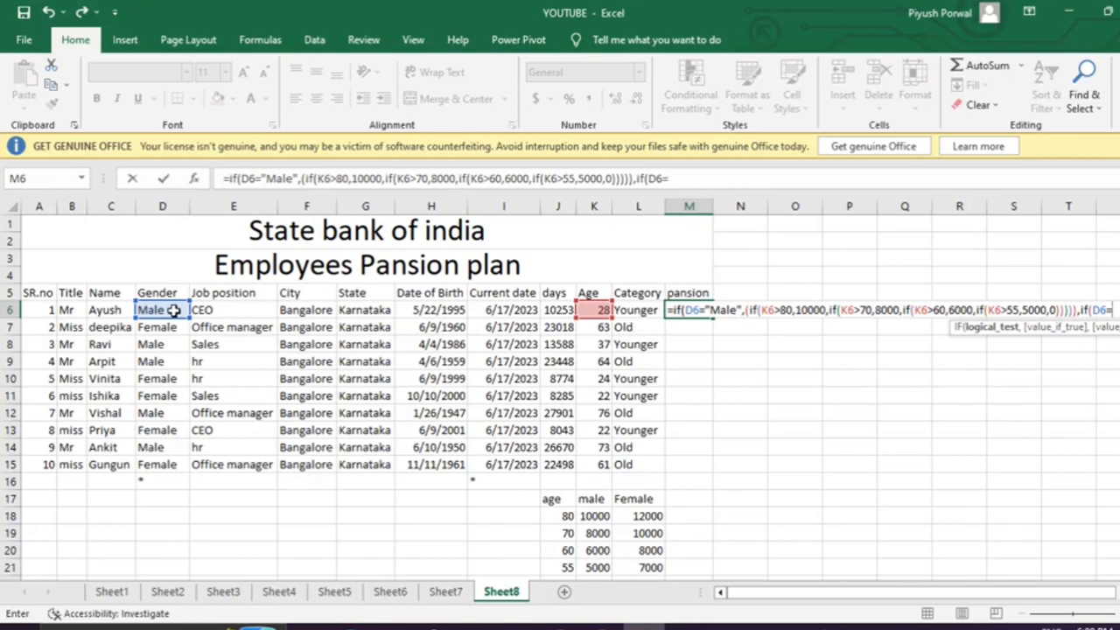
text("Female)
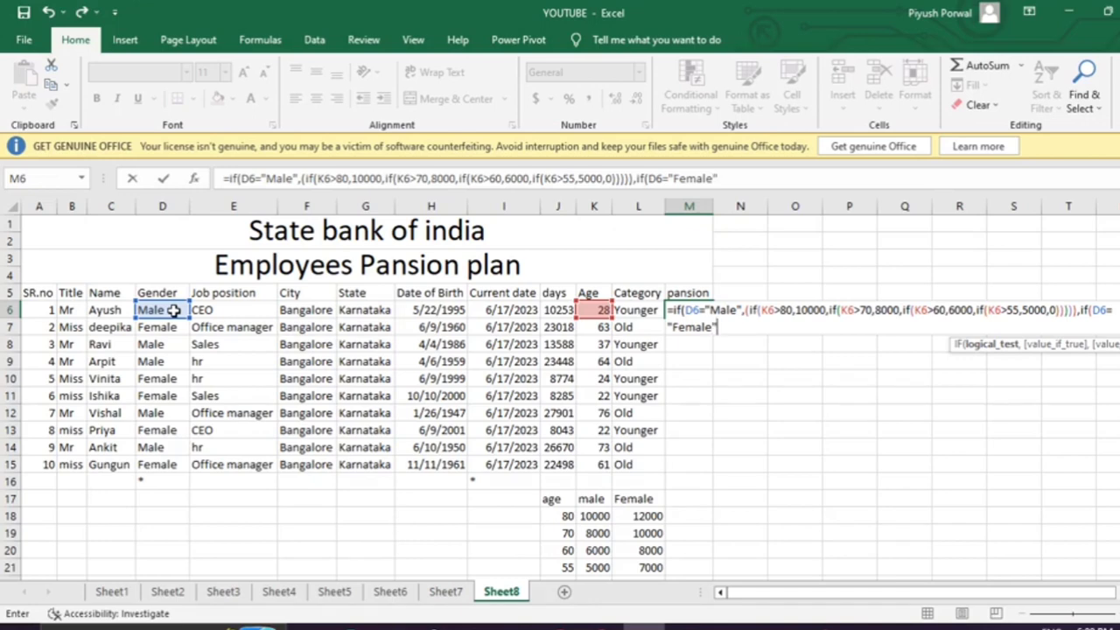
text(",)
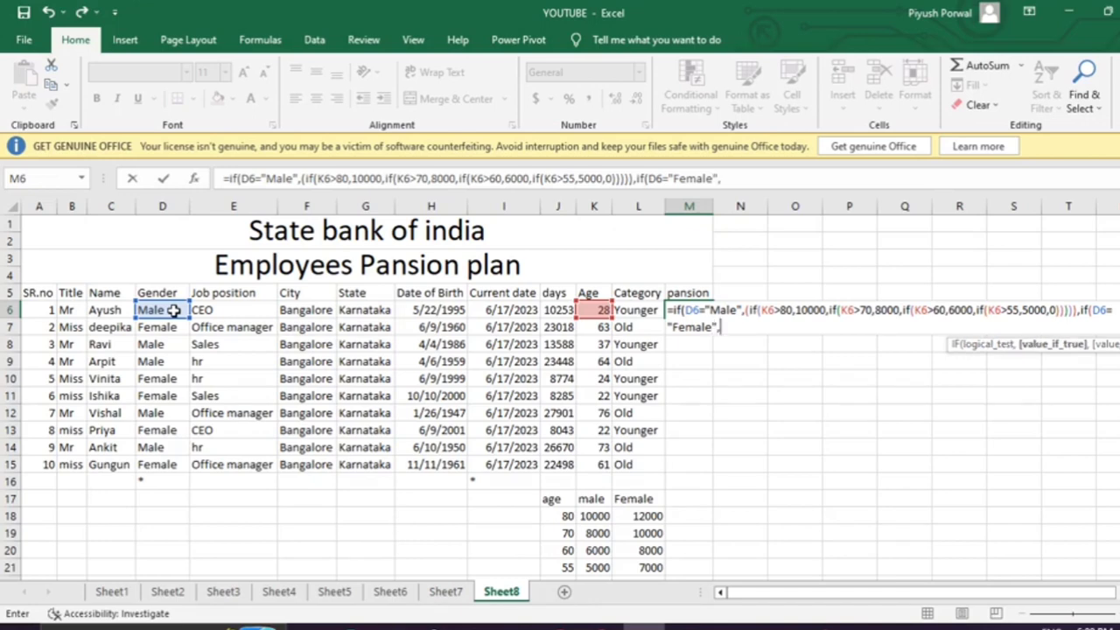
Nest an IF in parentheses as the true value of the Female test, returning 12000 when K6>80.
text((if()
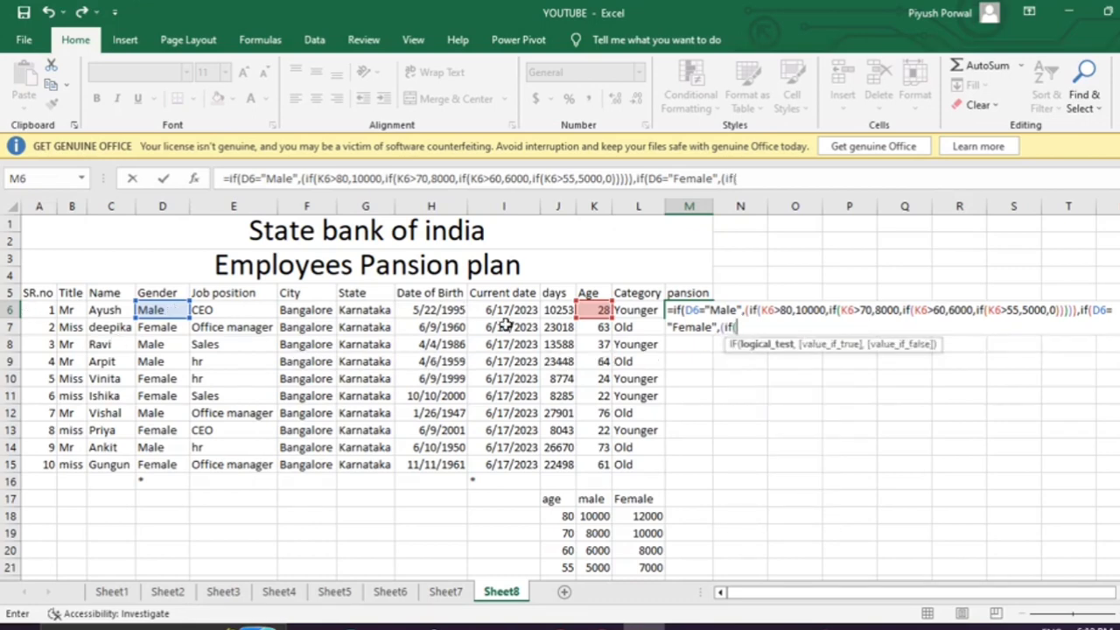
click(599, 311)
text(>)
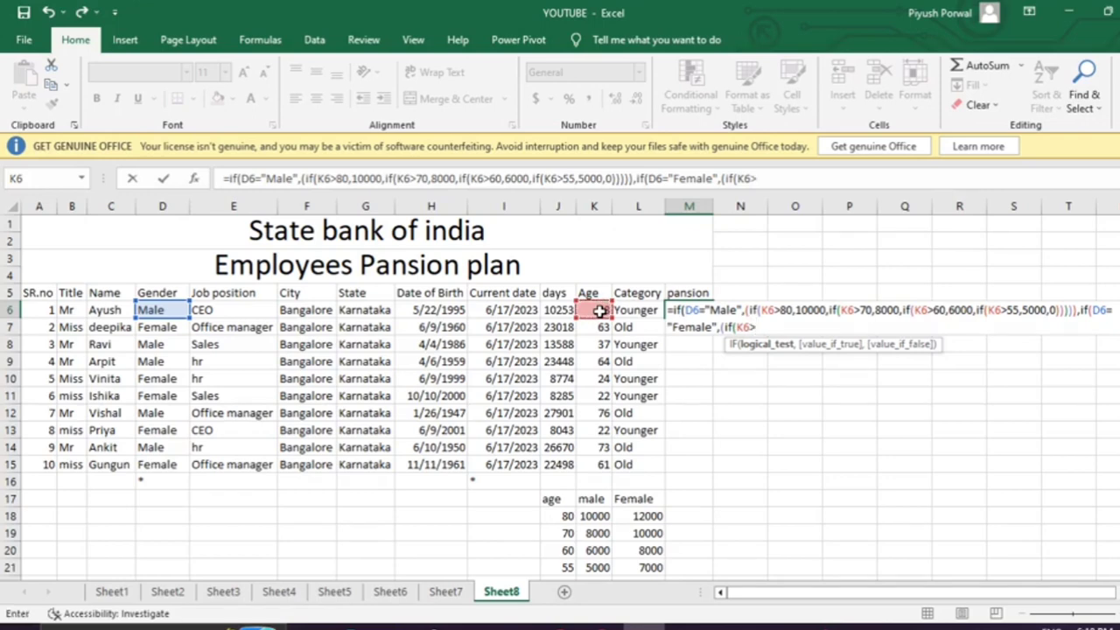
text(80,12000)
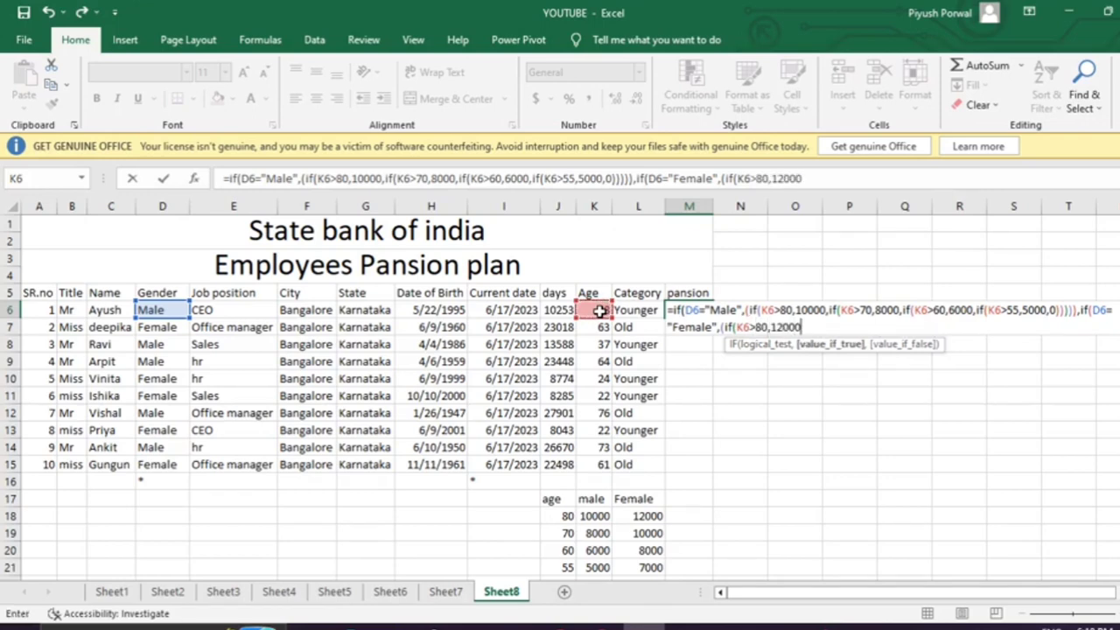
Nest an IF as the false value of the Female branch's K6>80 test, returning 10000 when K6>70.
text(,if()
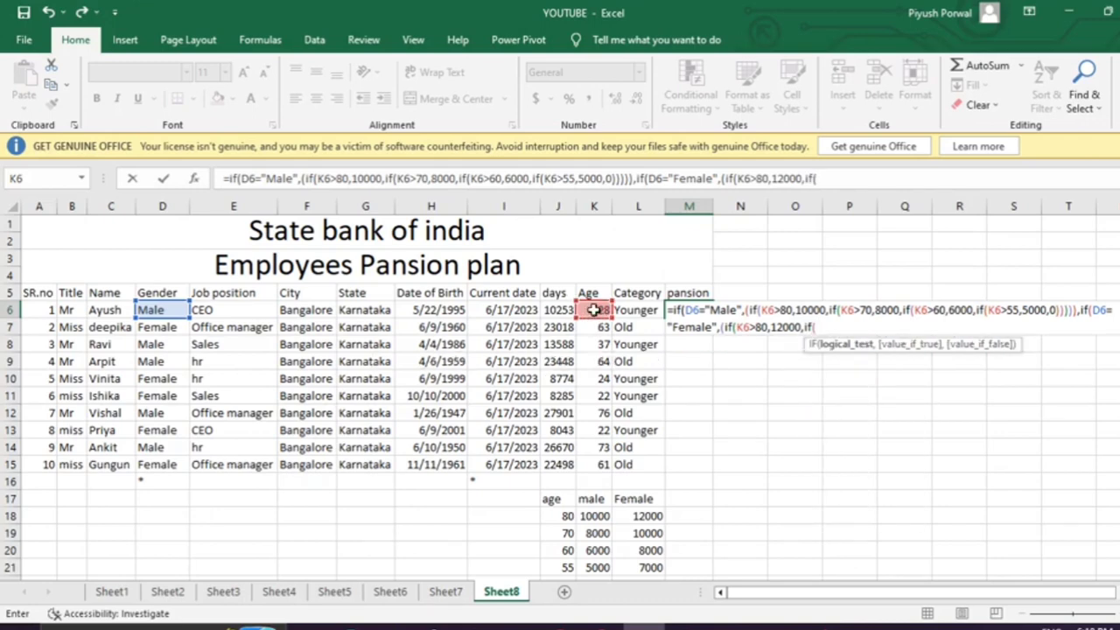
click(594, 310)
text(>70)
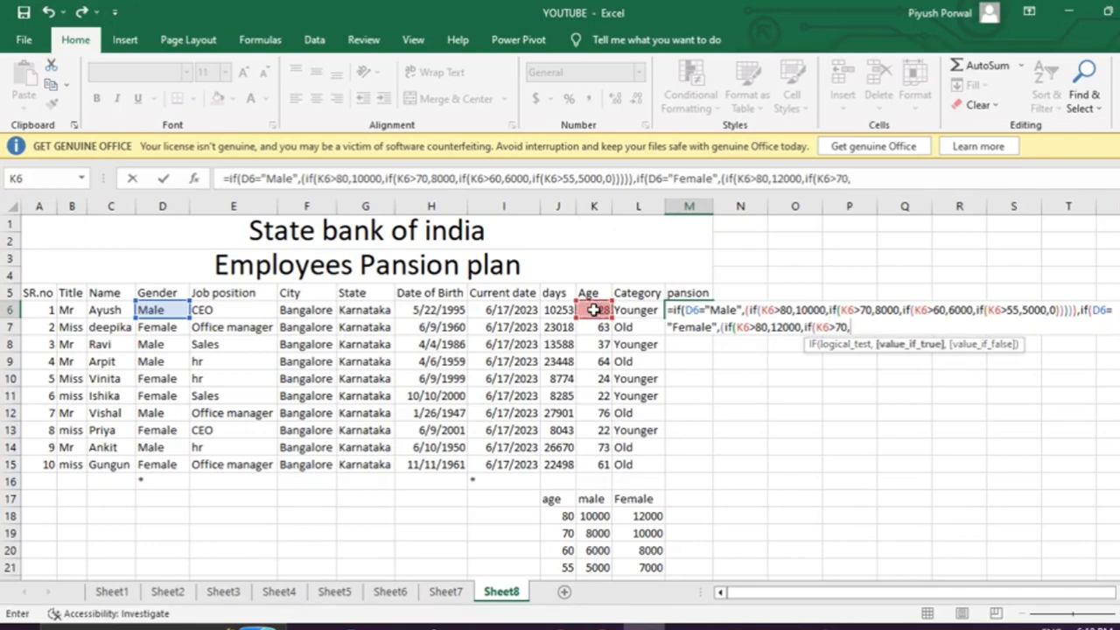
text(,10000,)
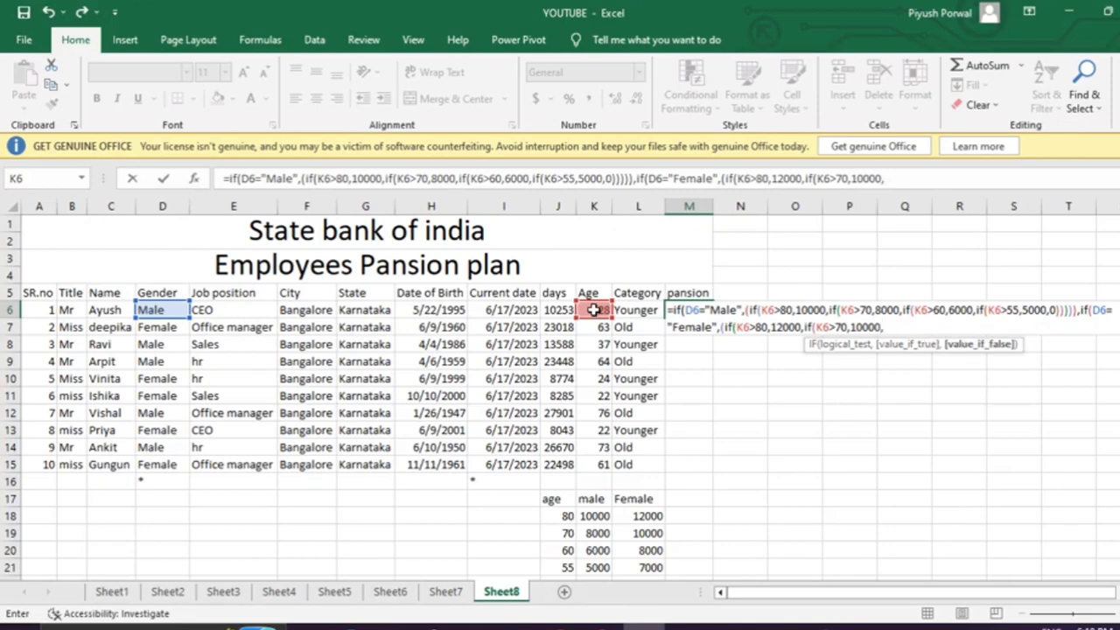
Nest an IF as the false value of the Female branch's K6>70 test, returning 8000 when K6>60.
text(if()
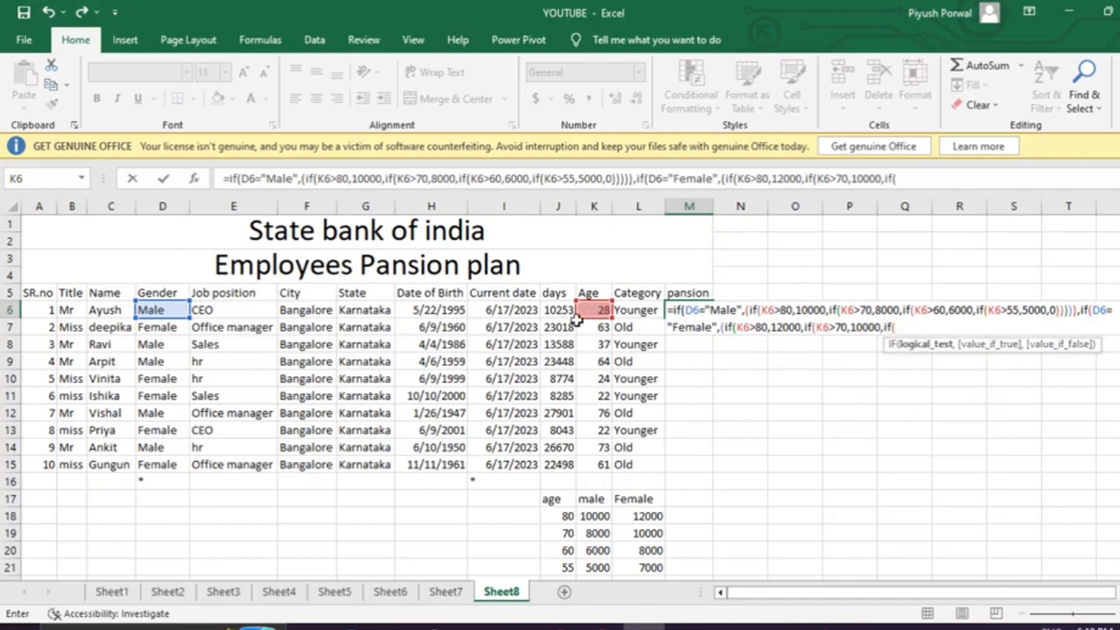
text(K6>)
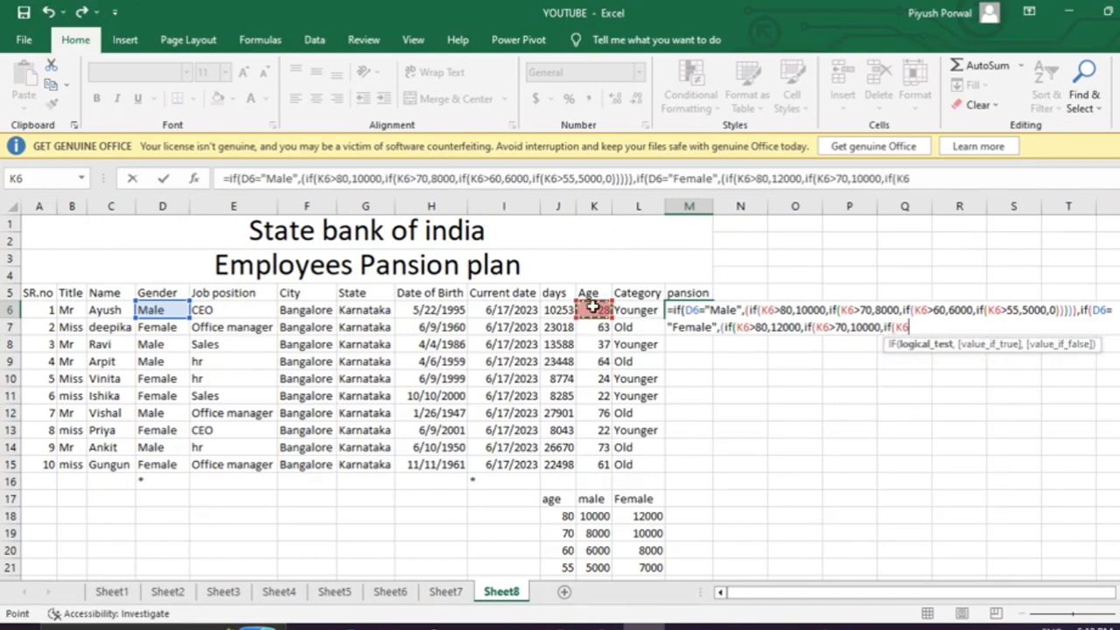
text(60,)
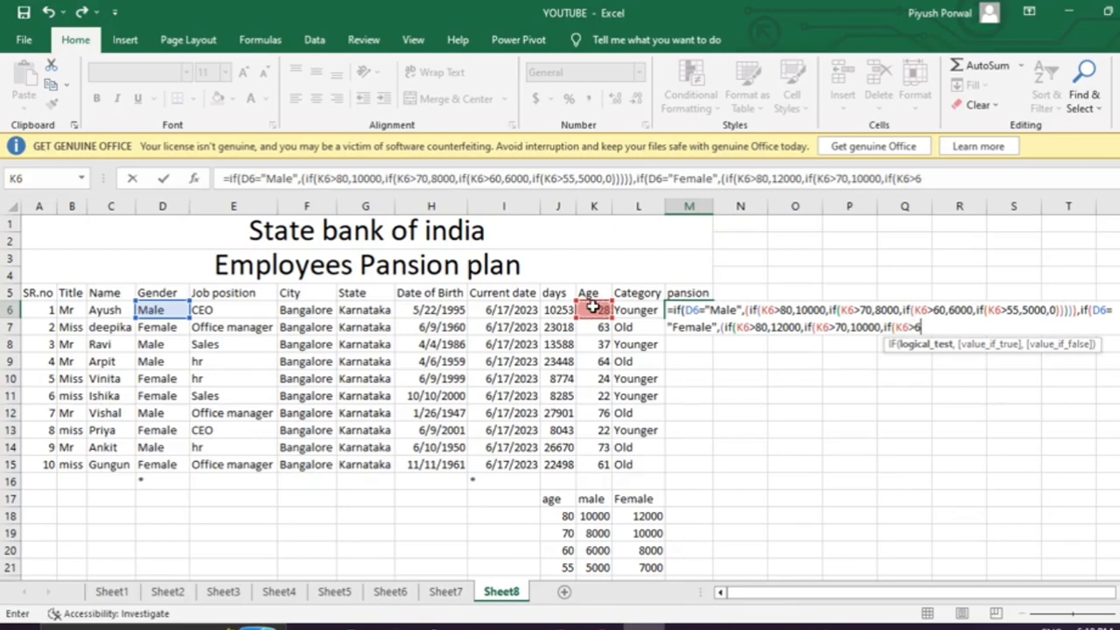
text(8000)
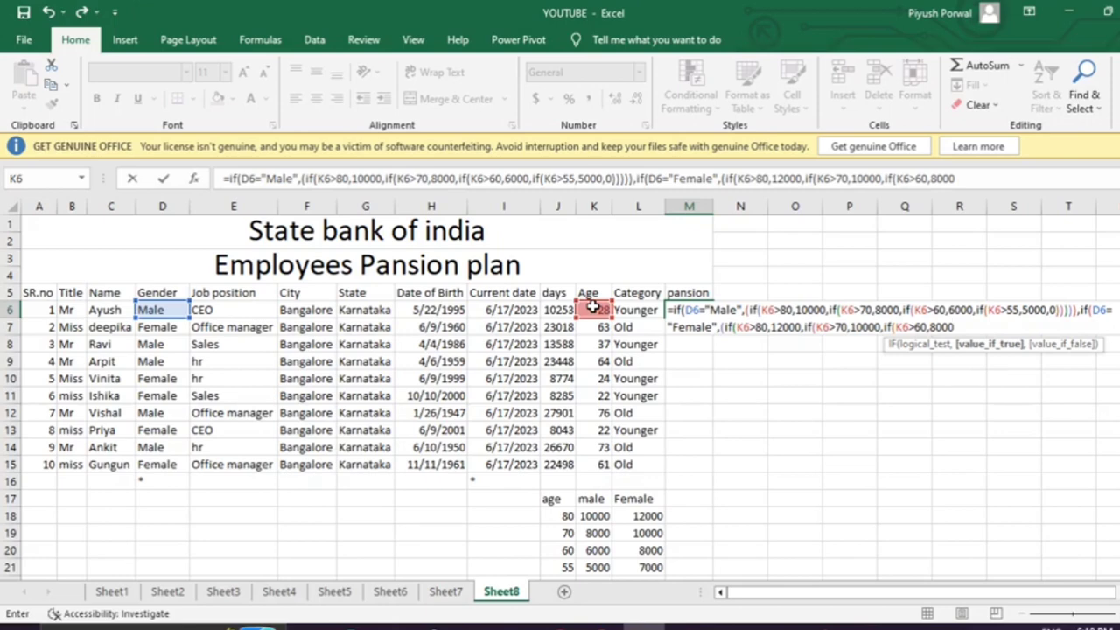
Complete the Female branch with an IF returning 7000 when K6>55, otherwise 0, close all the parentheses and enter the formula in M6.
text(,if()
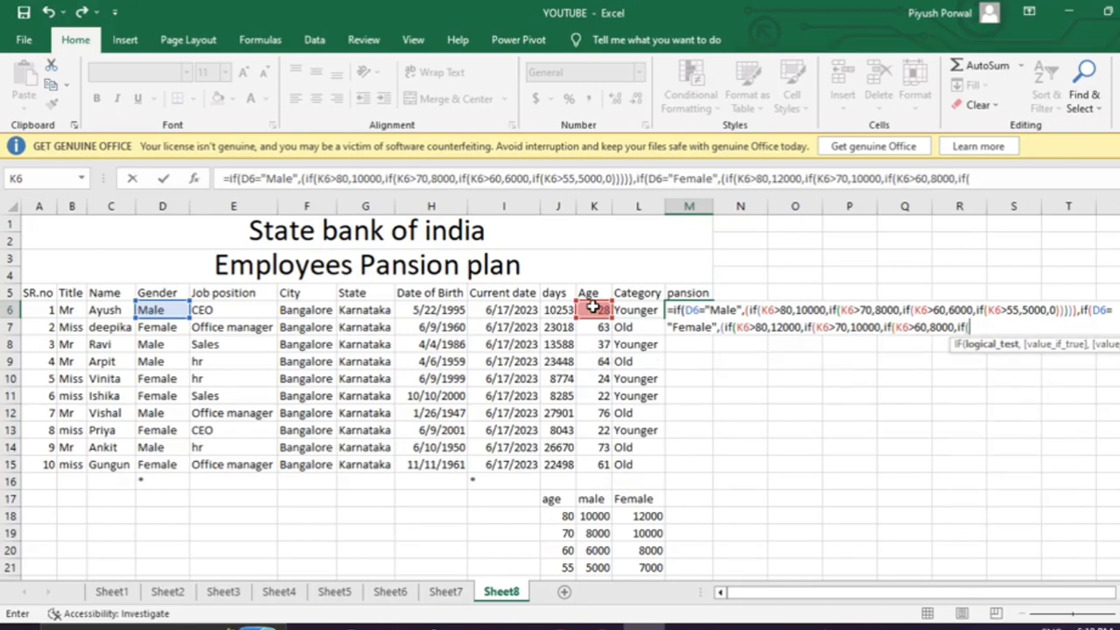
click(594, 310)
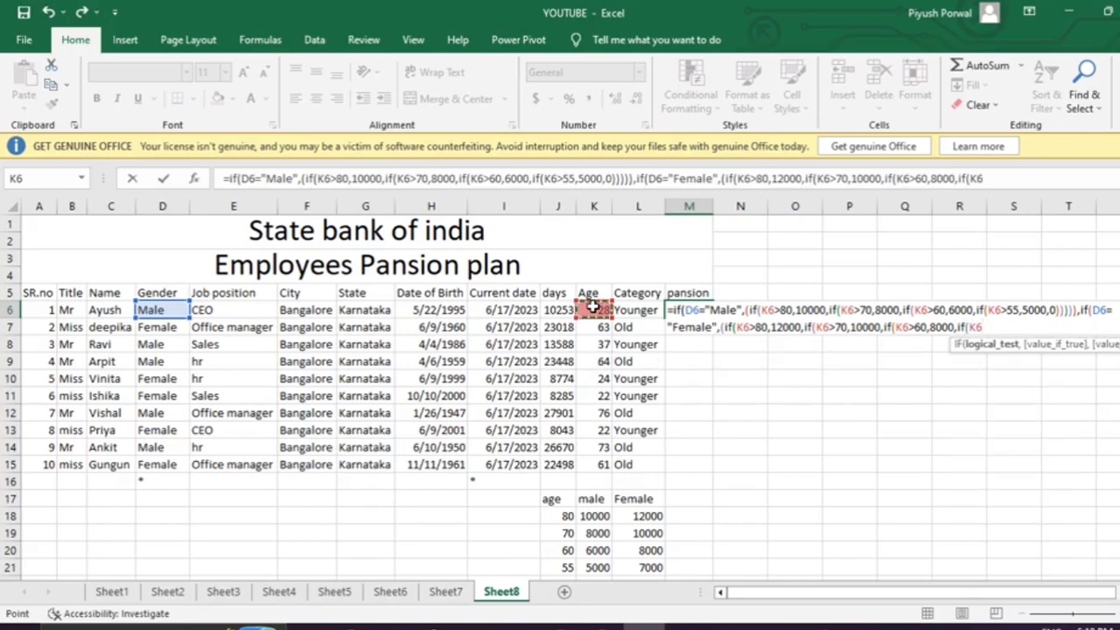
text(>55,)
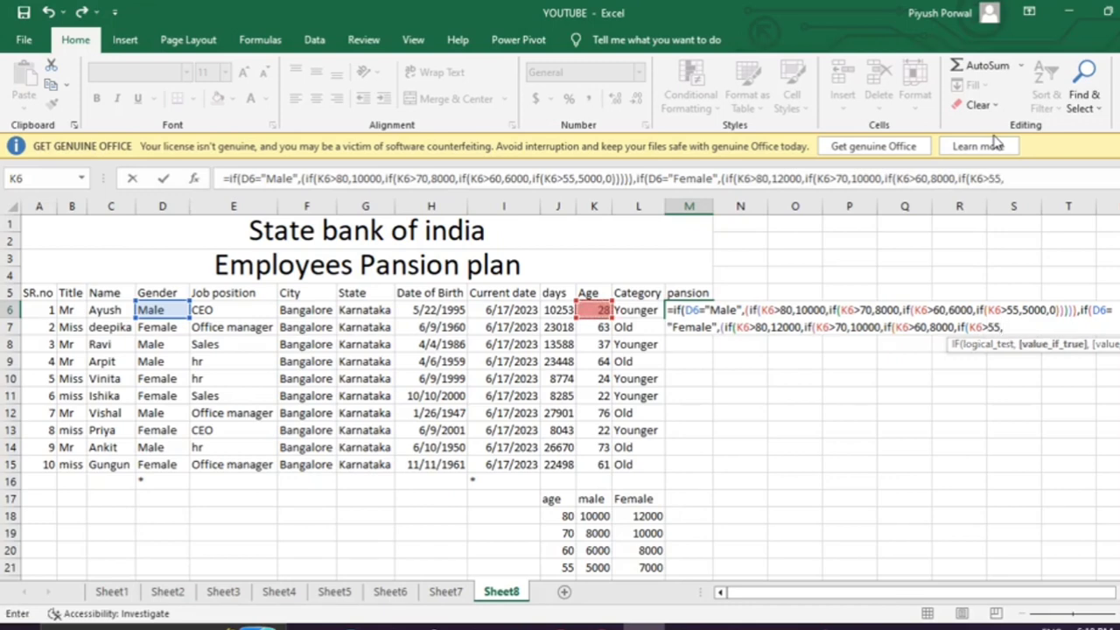
text(7000,)
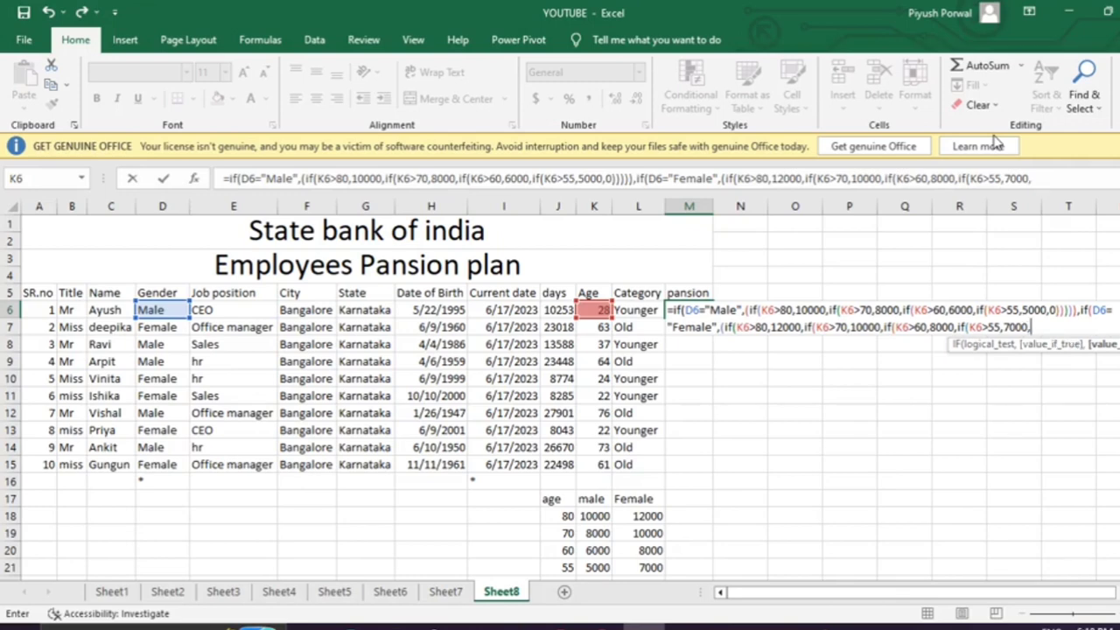
text(0)))))
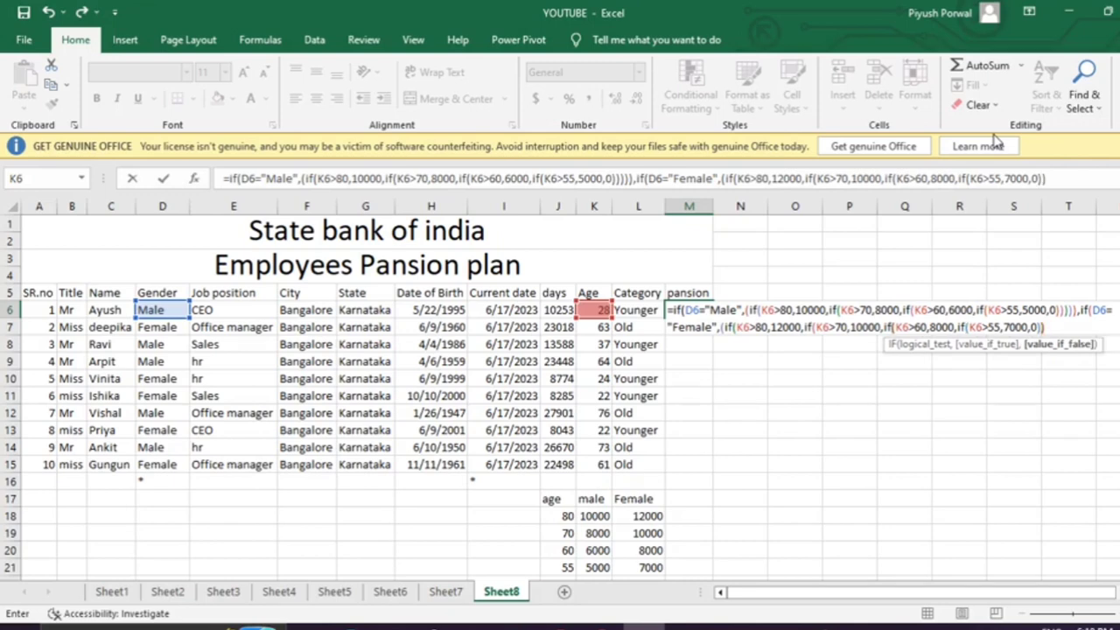
text())
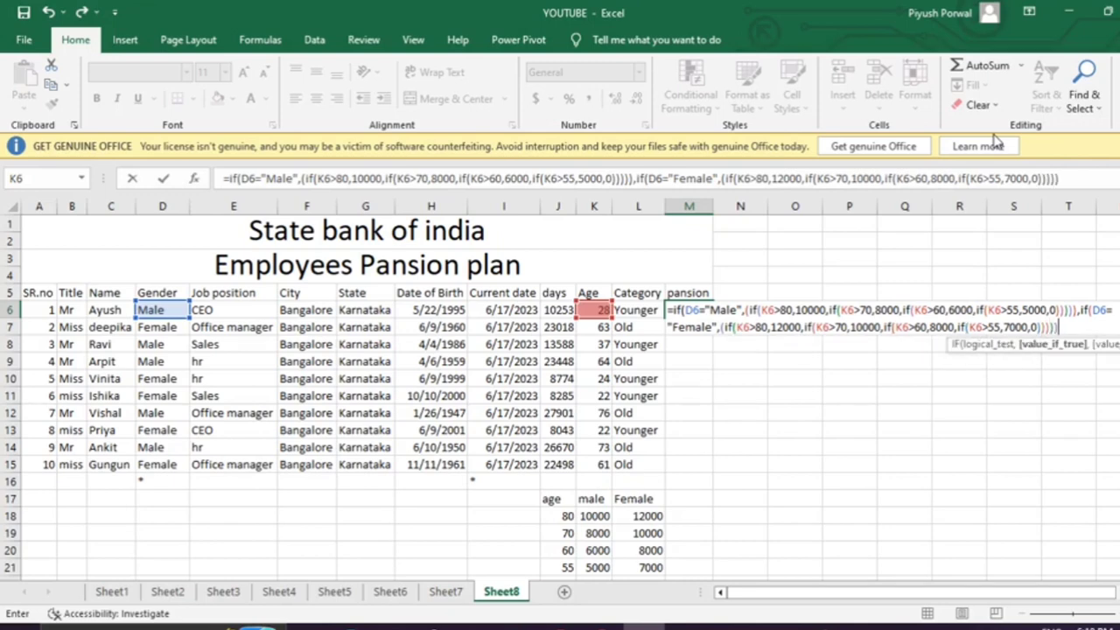
key(Return)
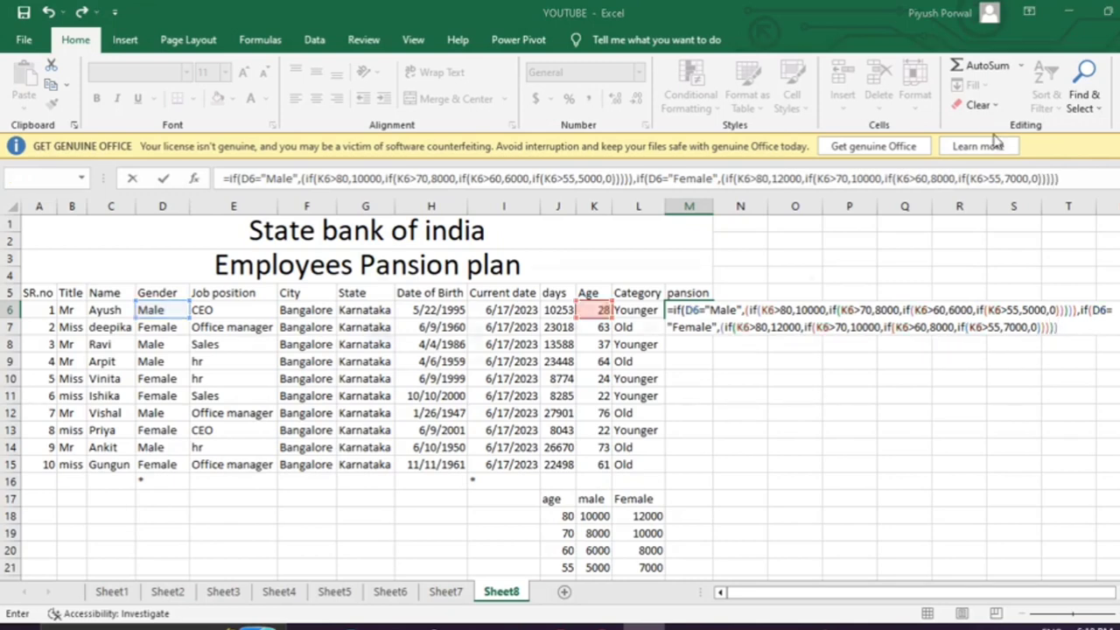
key(Return)
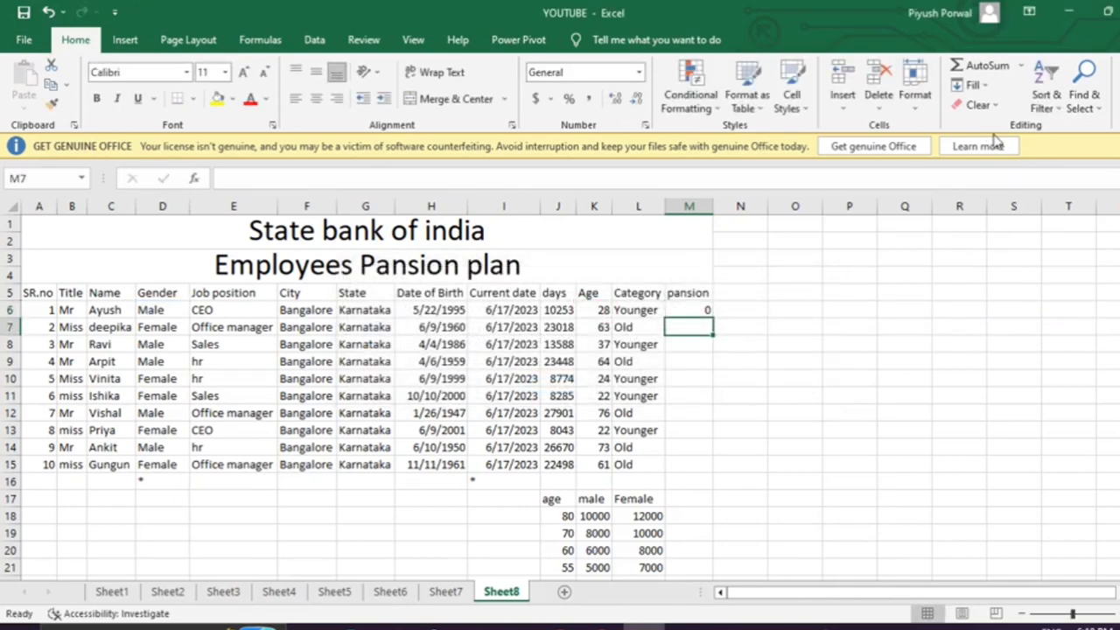
Fill the M6 pension formula down through M21 and clear the surplus results in M16:M21.
click(701, 312)
drag(713, 320, 704, 568)
click(689, 482)
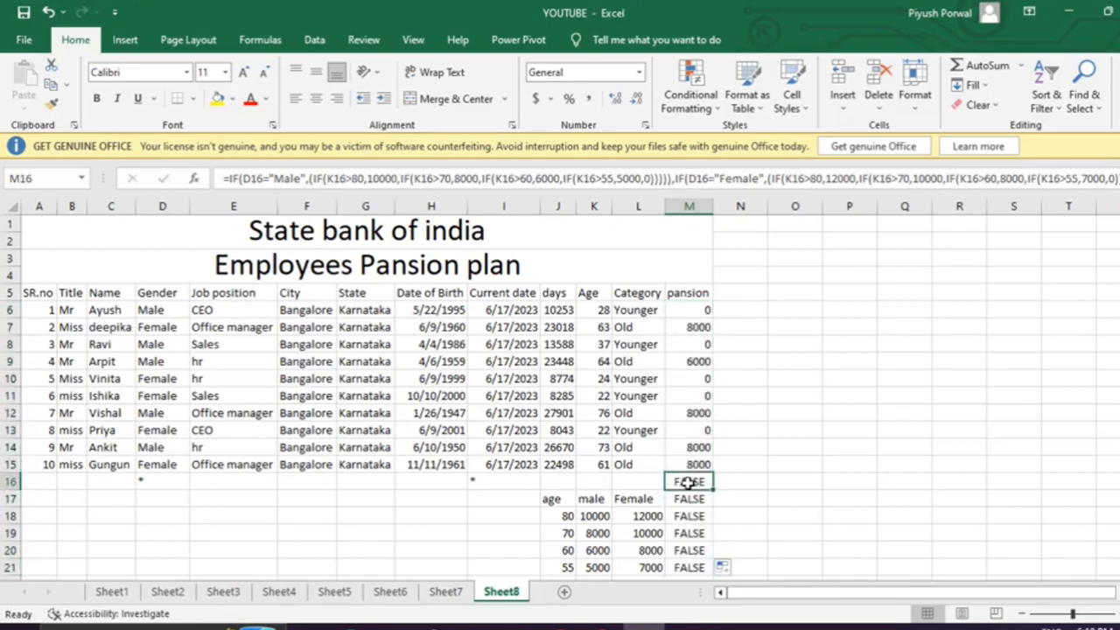
key(Delete)
drag(688, 482, 689, 571)
key(Delete)
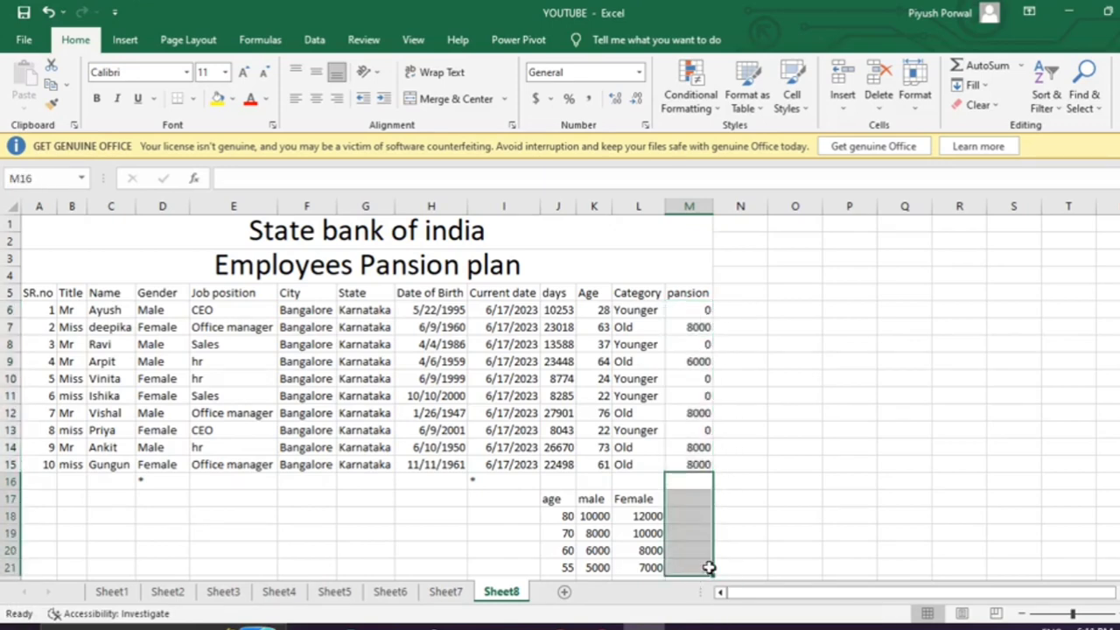
click(778, 539)
Clear the age and gender rate table below the employee records, emptying I16:M22.
drag(688, 464, 143, 212)
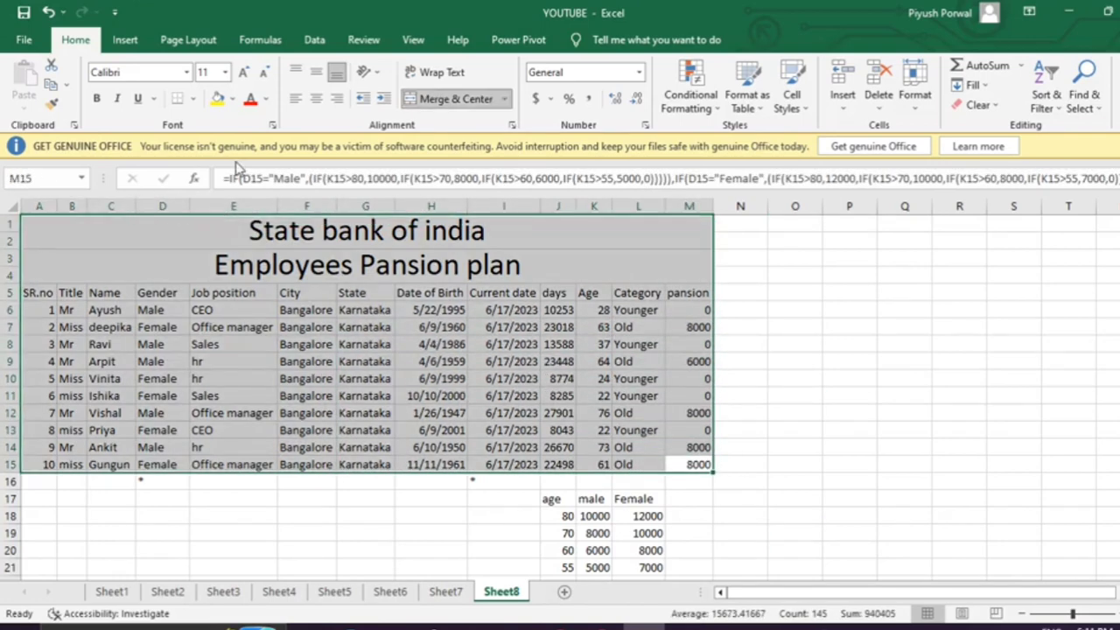
click(633, 530)
drag(546, 500, 689, 582)
key(Delete)
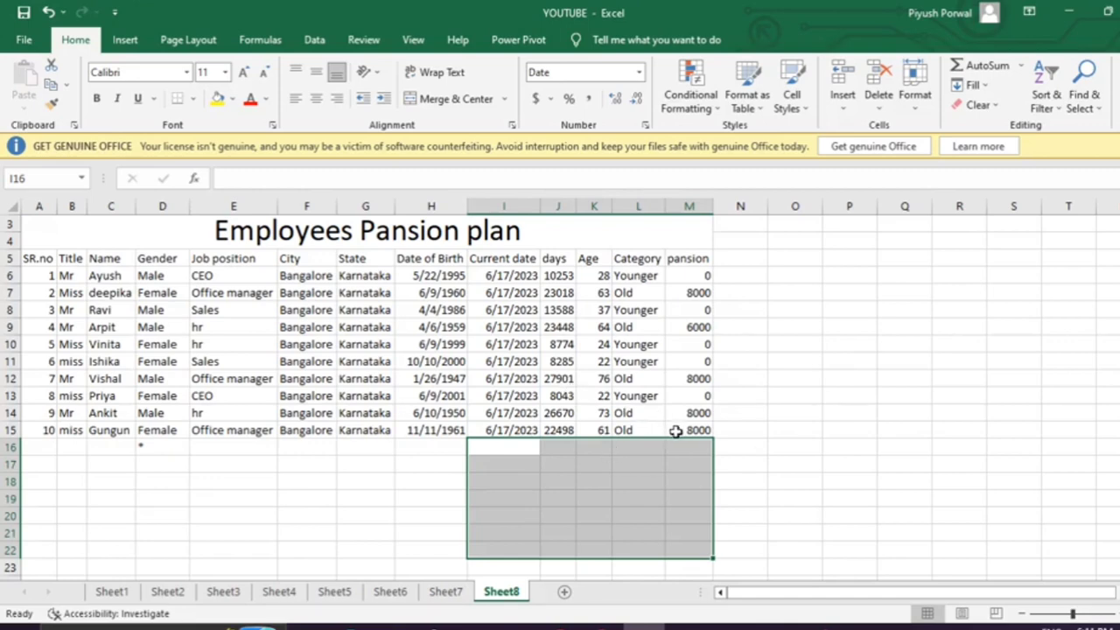
Apply All Borders to the employee table from the "Employees Pansion plan" heading through the last record, A3:M15.
drag(675, 431, 100, 229)
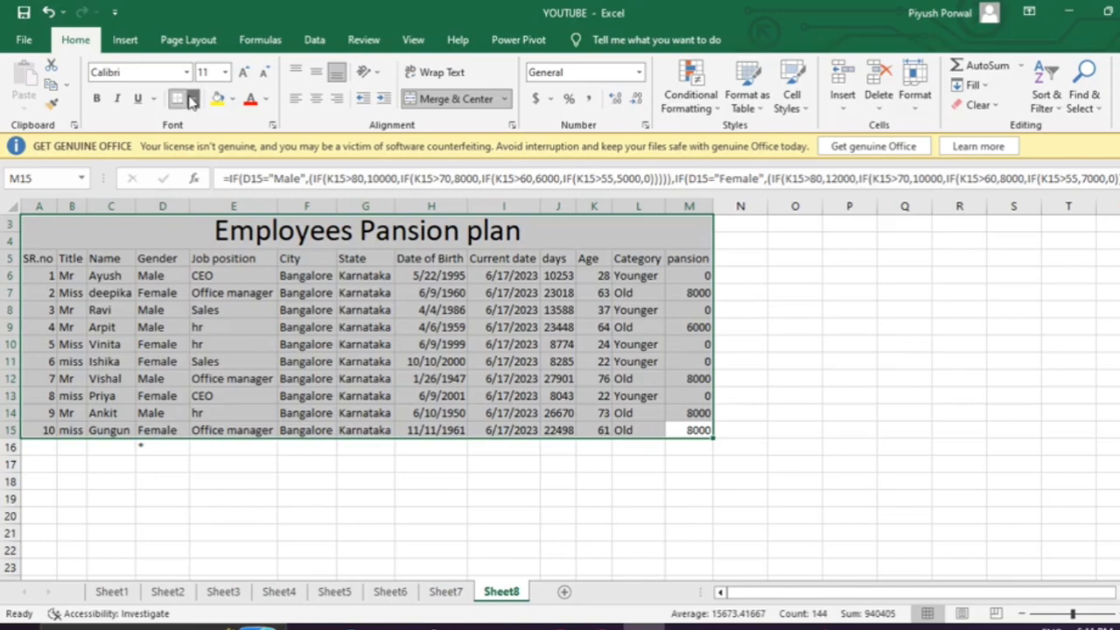
click(193, 101)
click(229, 246)
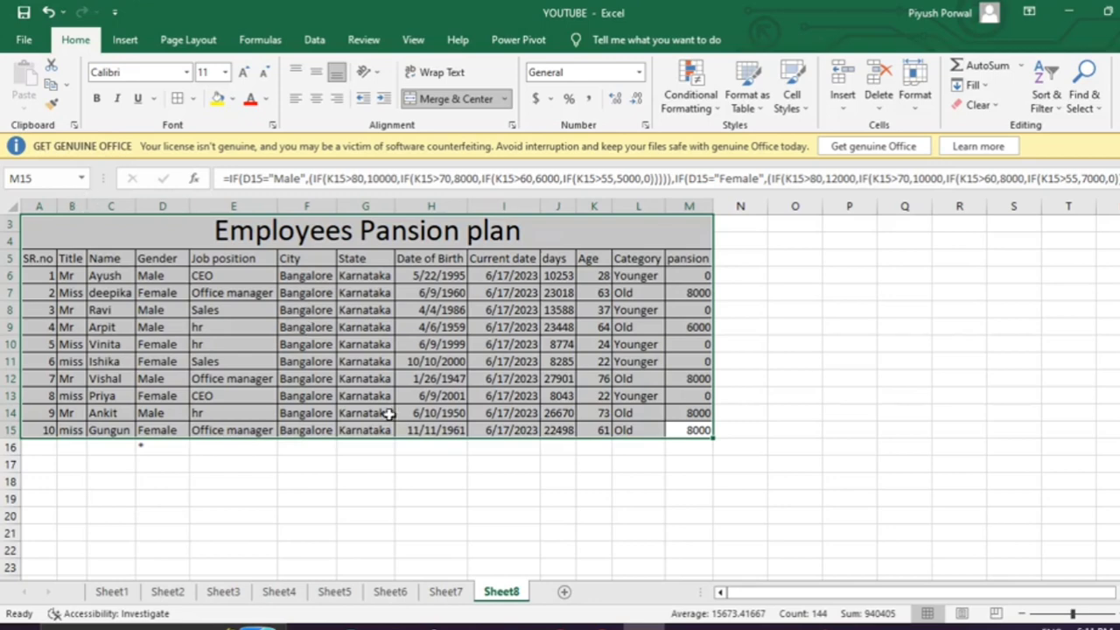
click(779, 361)
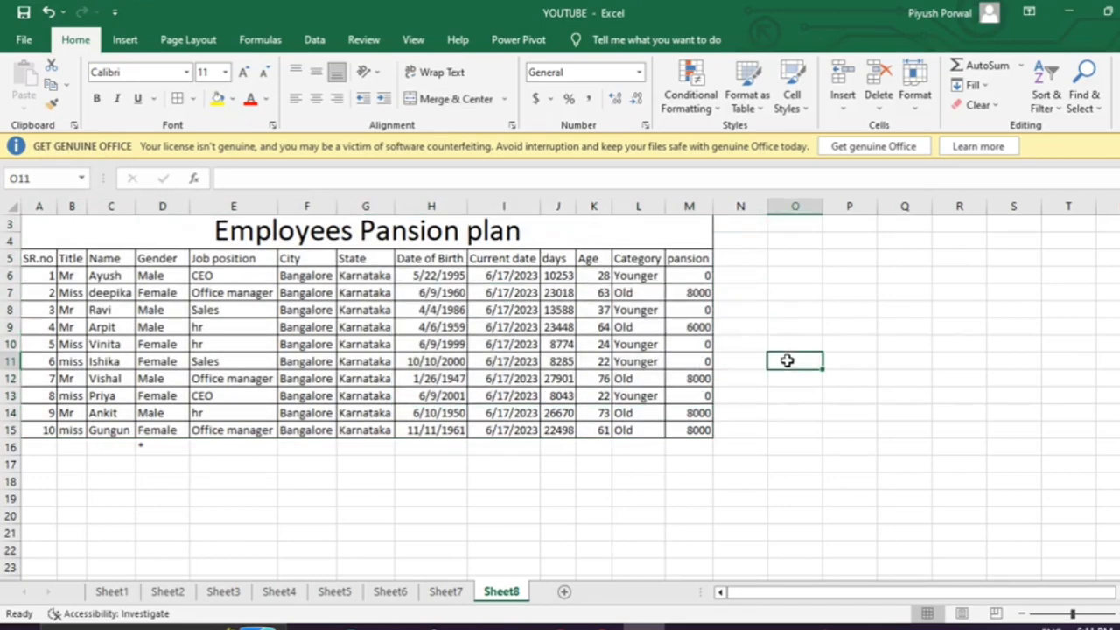
scroll(1093, 297, up, 1)
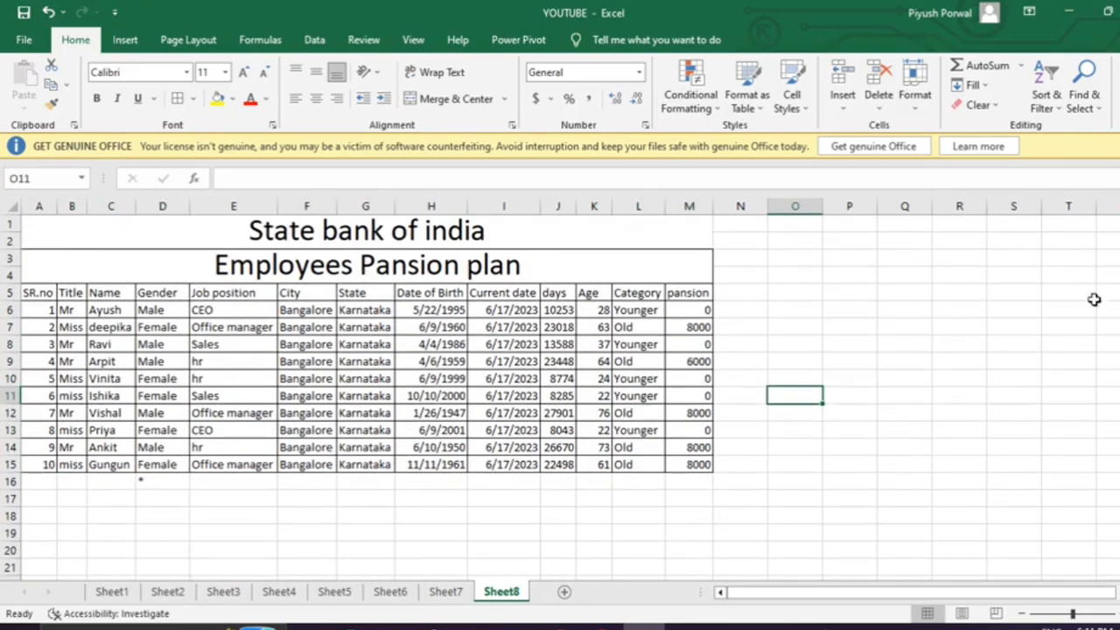
click(602, 428)
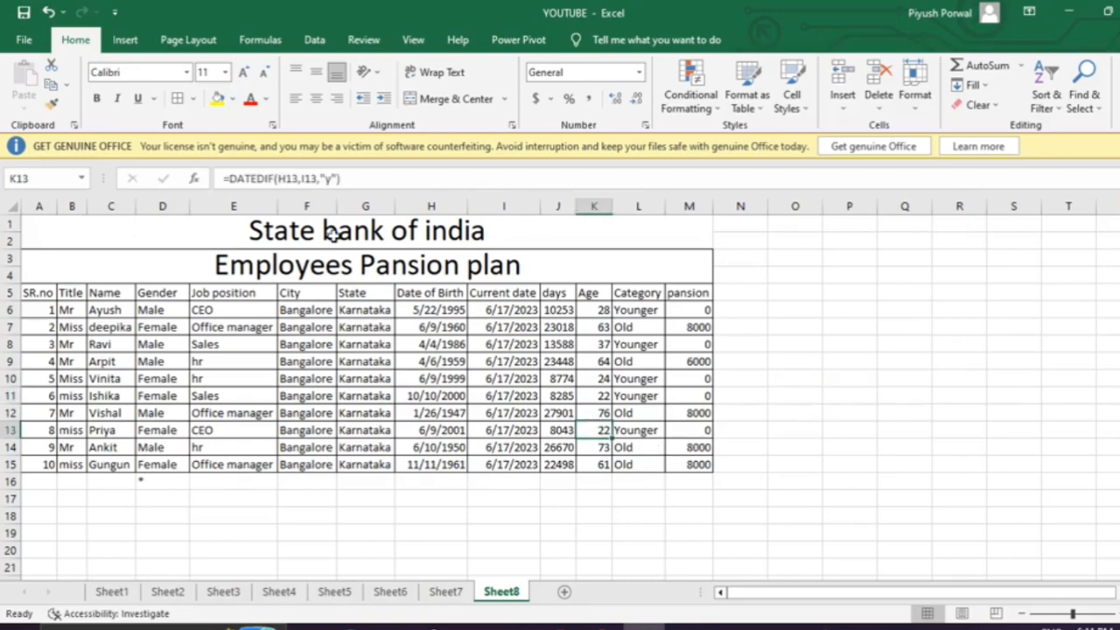
click(51, 103)
click(140, 231)
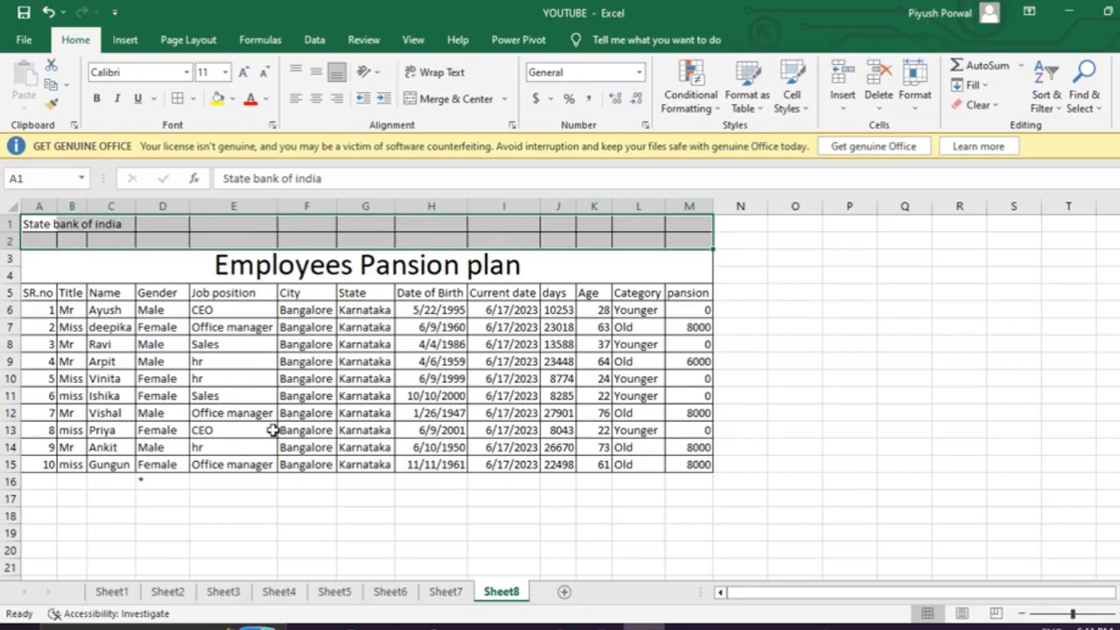
key(ctrl+z)
click(531, 419)
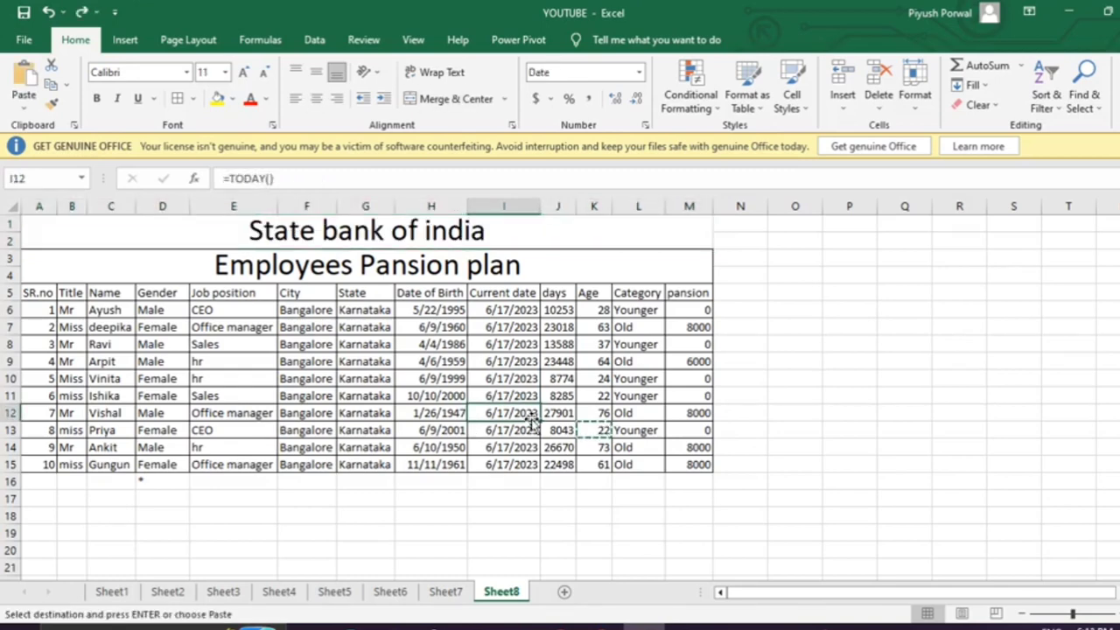
click(372, 311)
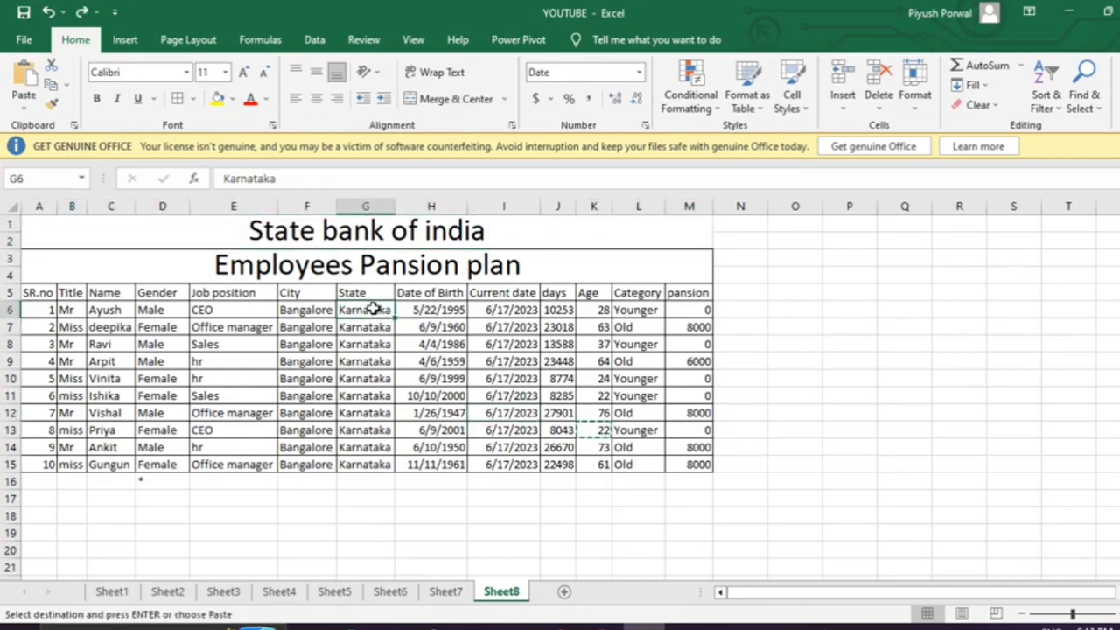
Apply No Border to the merged "State bank of india" title cell.
double_click(168, 223)
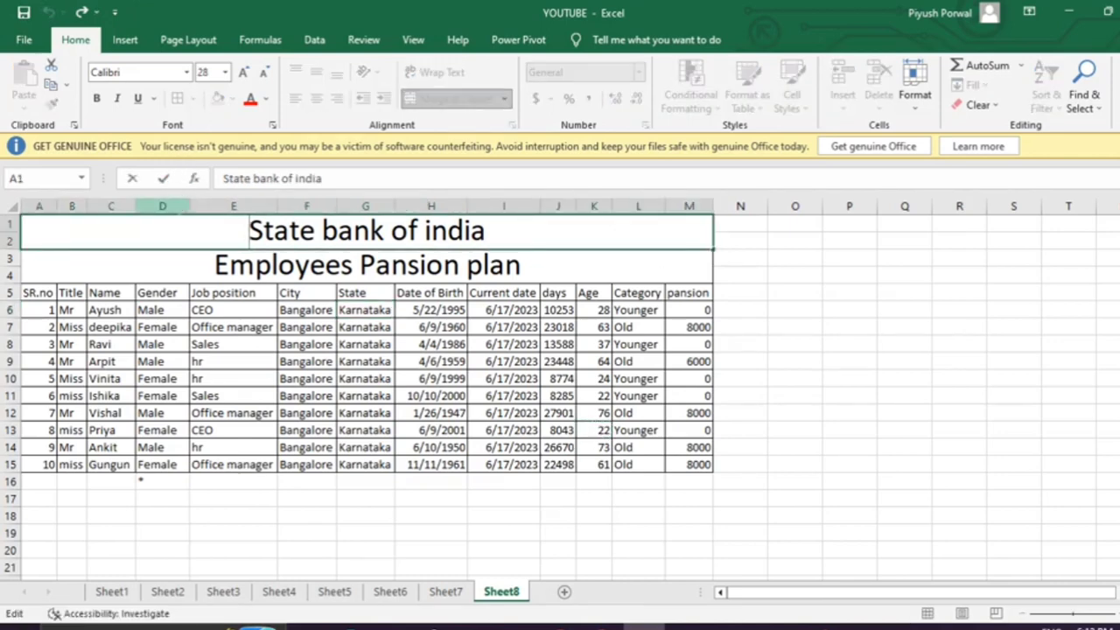
click(170, 255)
click(174, 238)
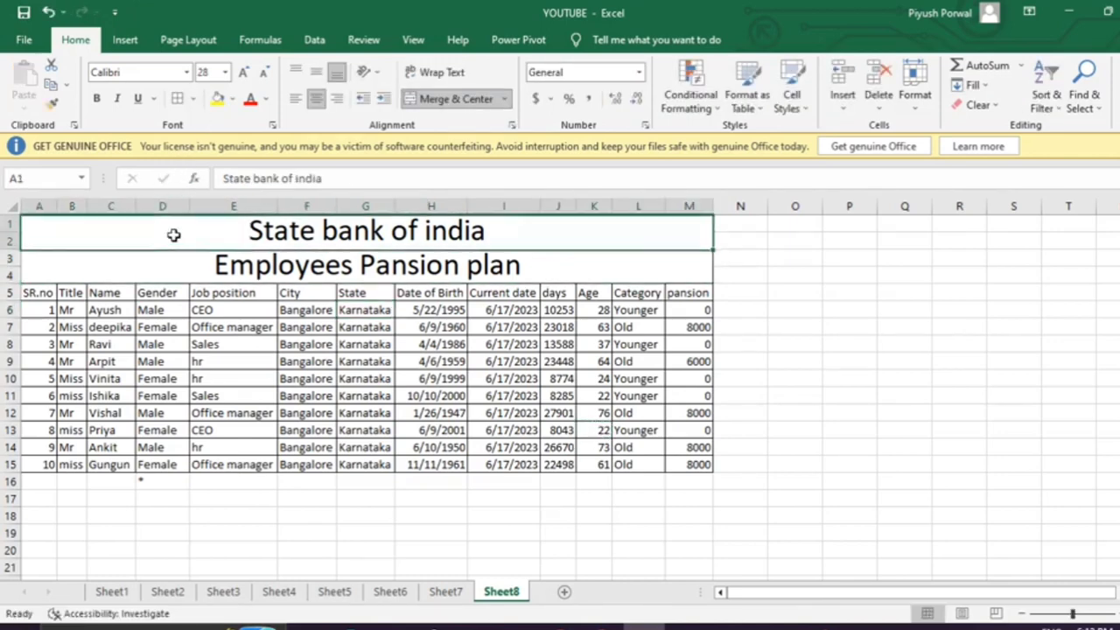
click(193, 99)
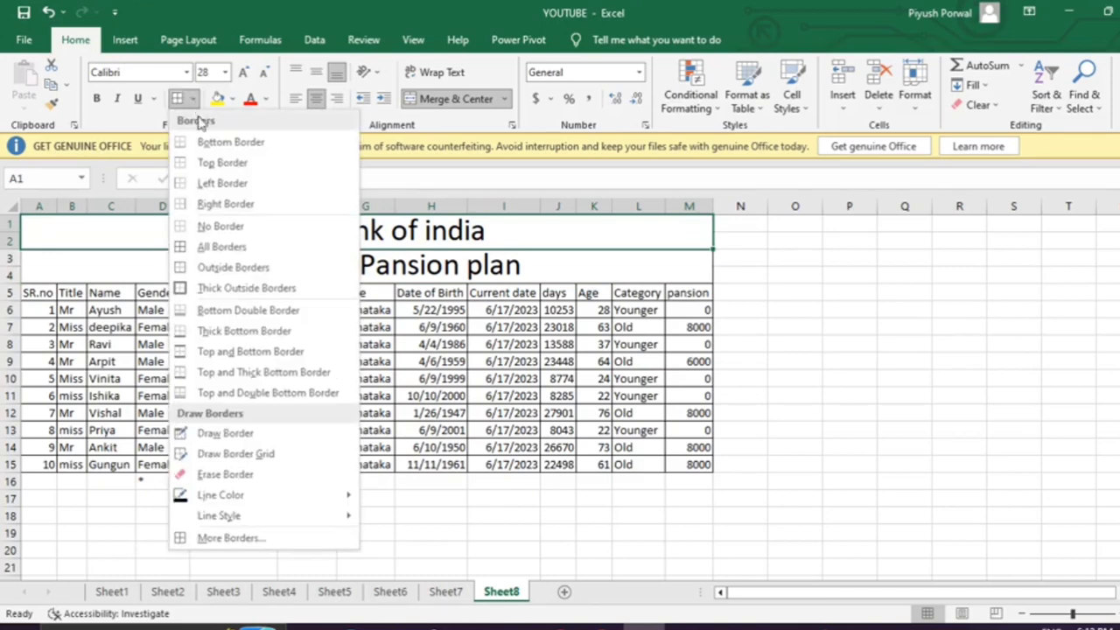
click(219, 227)
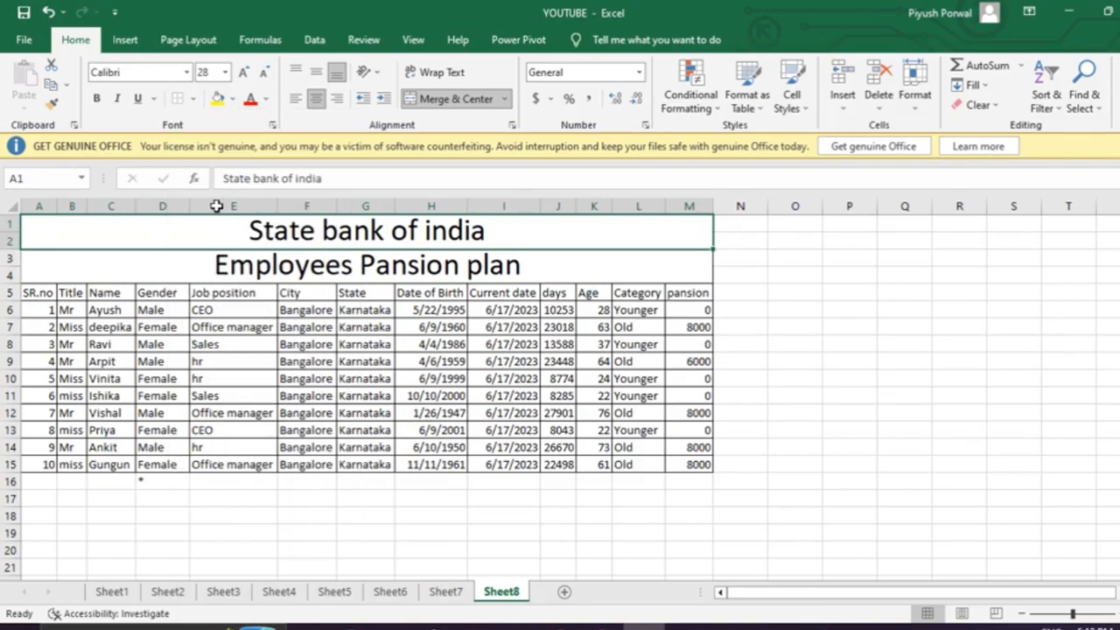
click(262, 363)
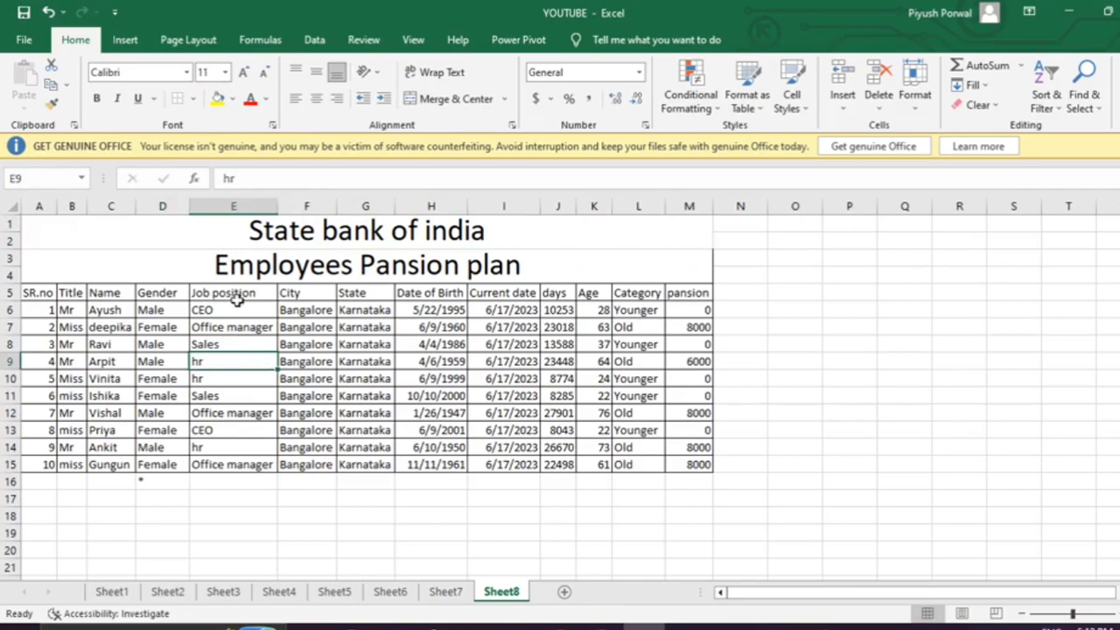
Apply All Borders to the merged "State bank of india" title cell.
click(205, 230)
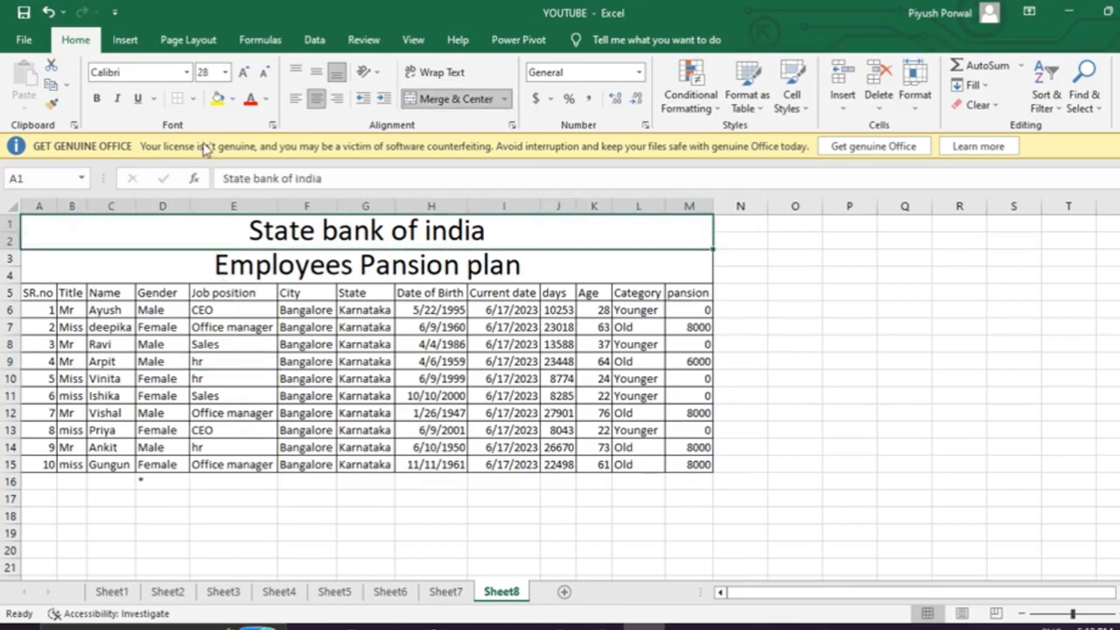
click(193, 98)
click(212, 249)
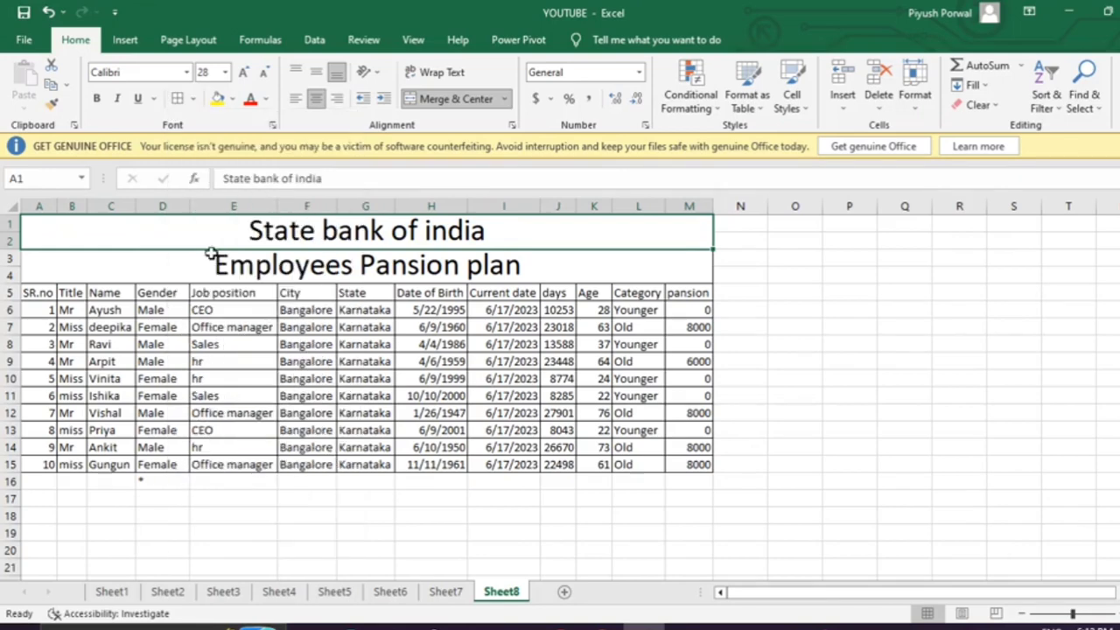
click(393, 430)
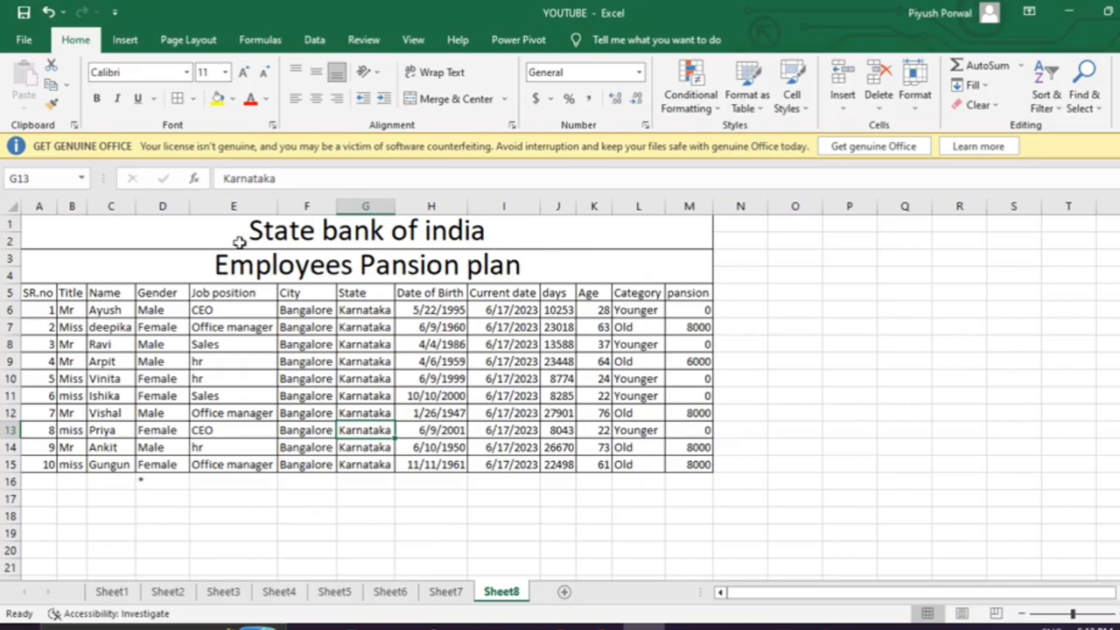
Fill the merged "State bank of india" and "Employees Pansion plan" headings with black and set their text color to white.
click(94, 221)
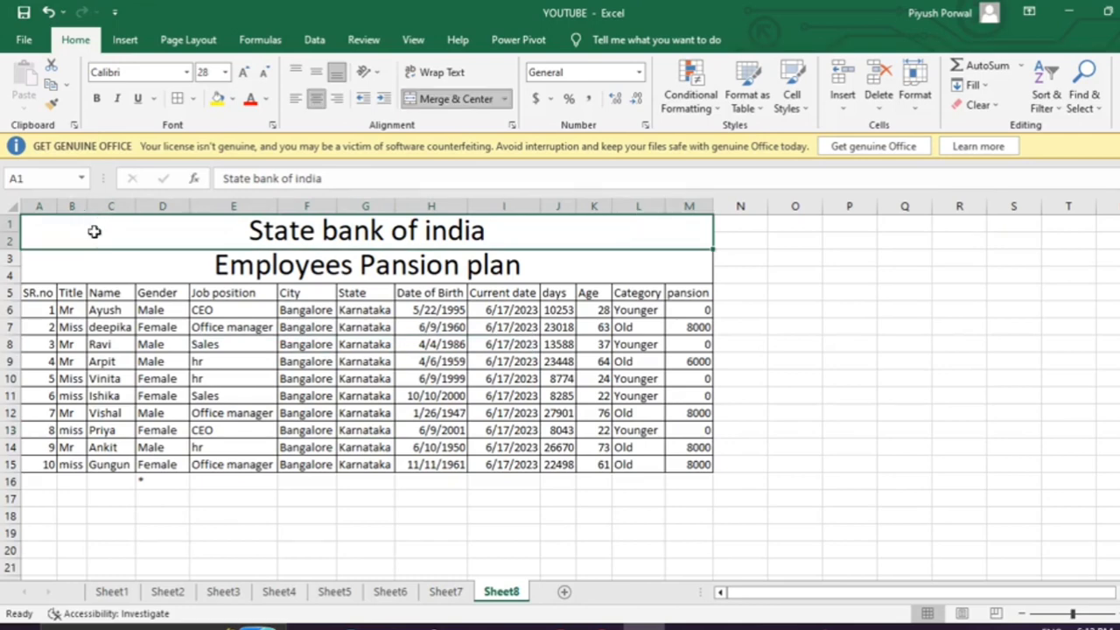
click(83, 261)
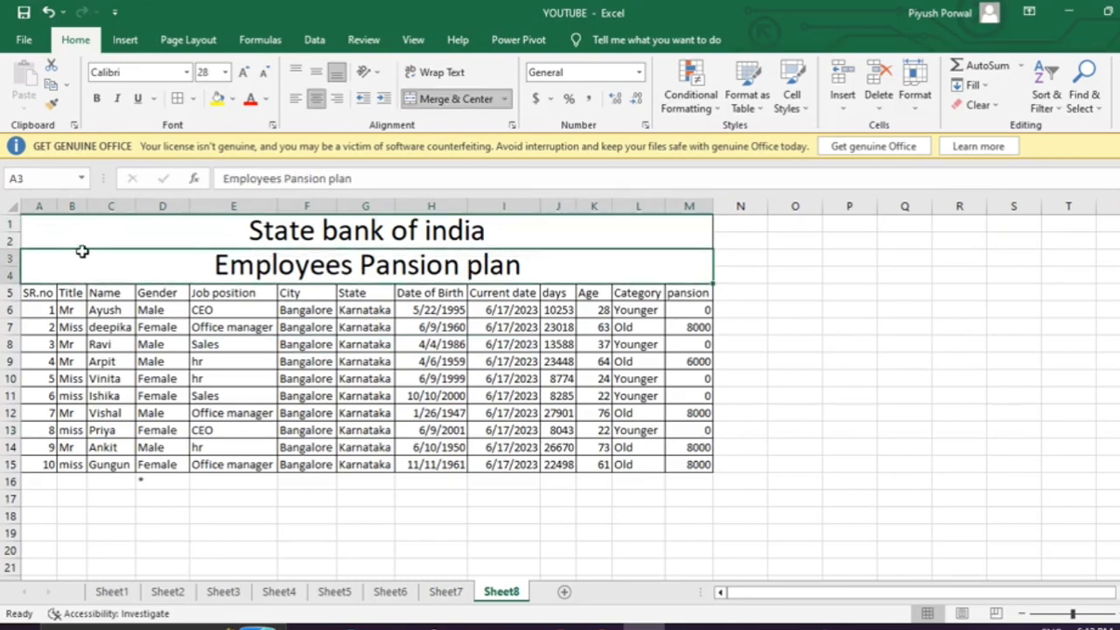
drag(82, 252, 78, 237)
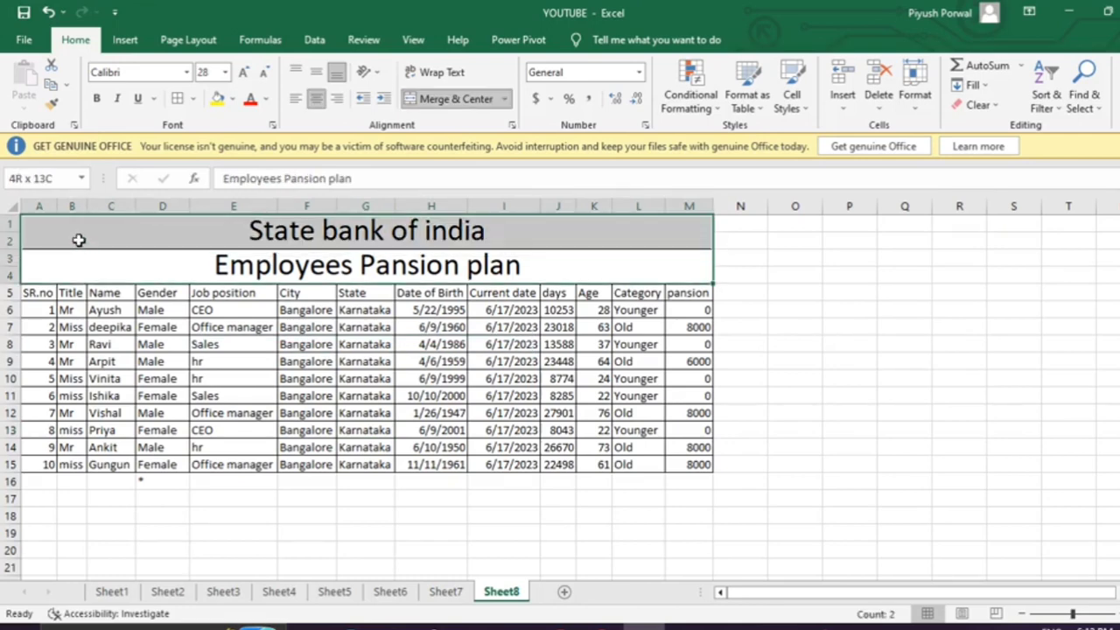
click(234, 103)
click(241, 132)
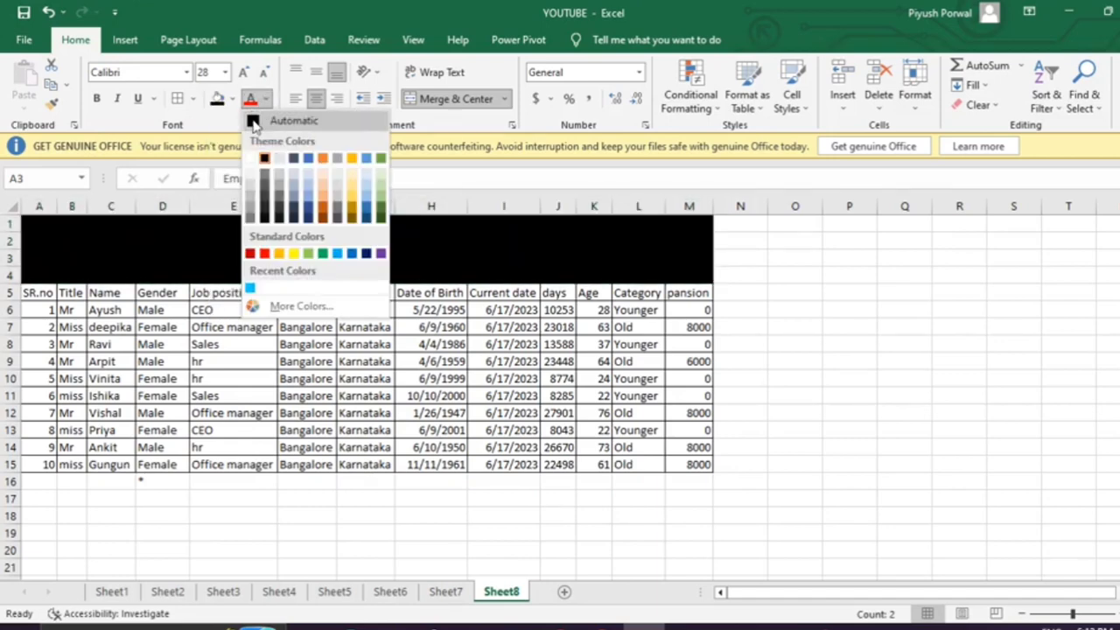
click(251, 158)
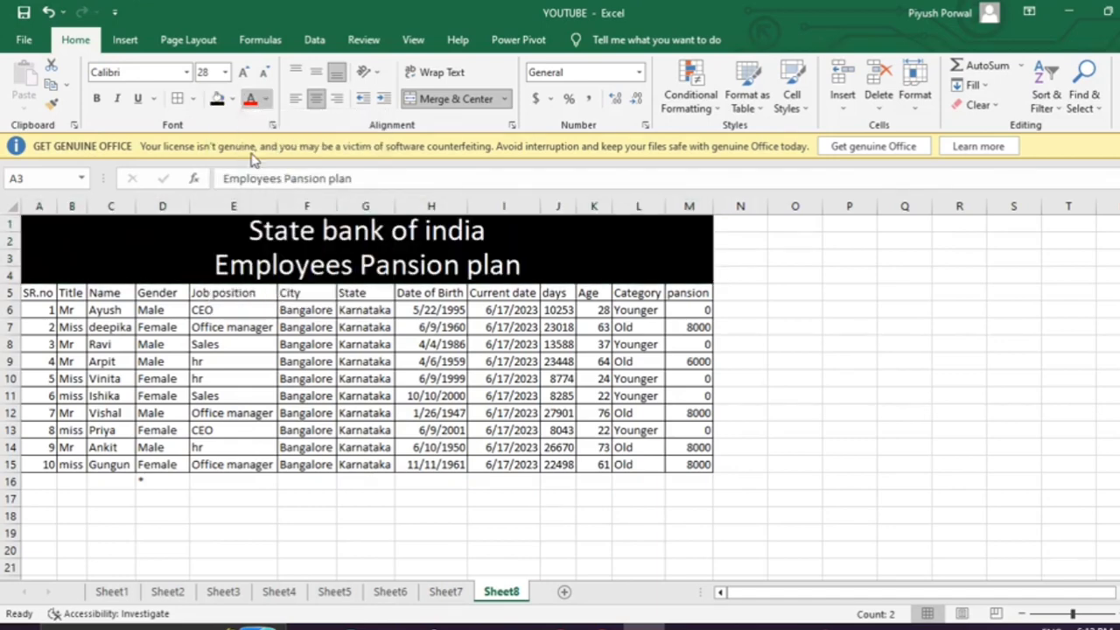
click(466, 376)
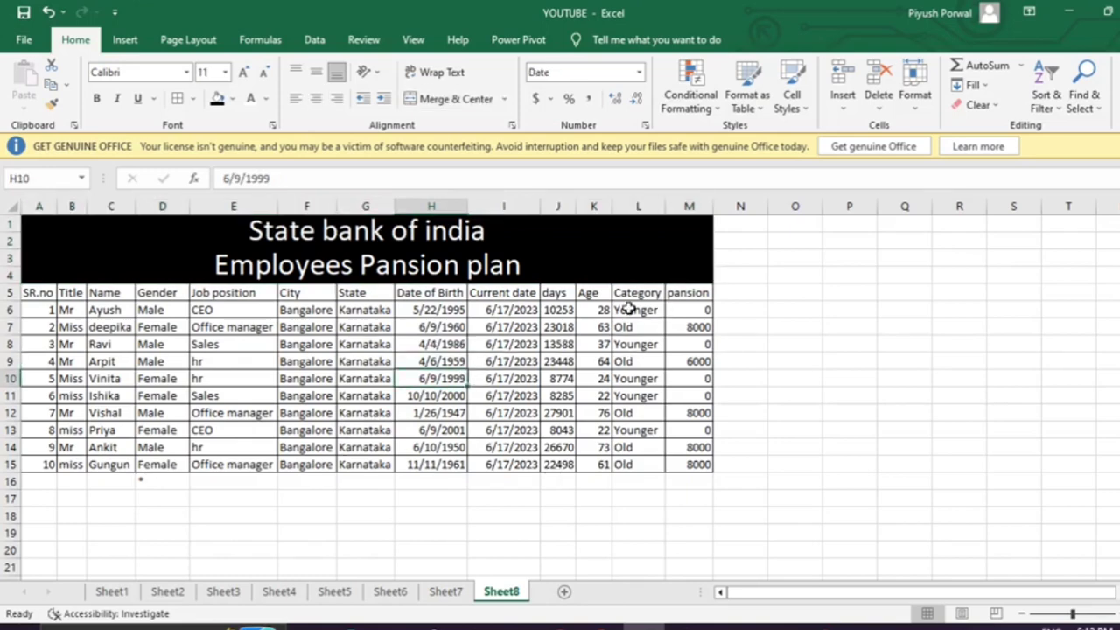
Open a Text That Contains highlight rule for the Category cells L6:L15, keeping the Category column in view.
drag(632, 310, 632, 455)
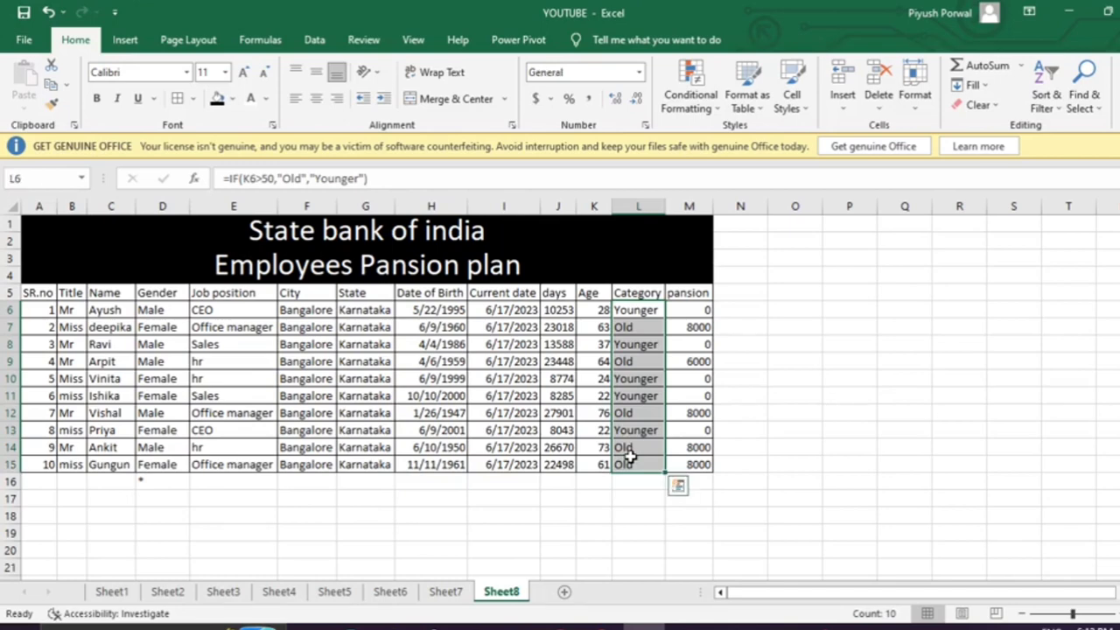
click(713, 108)
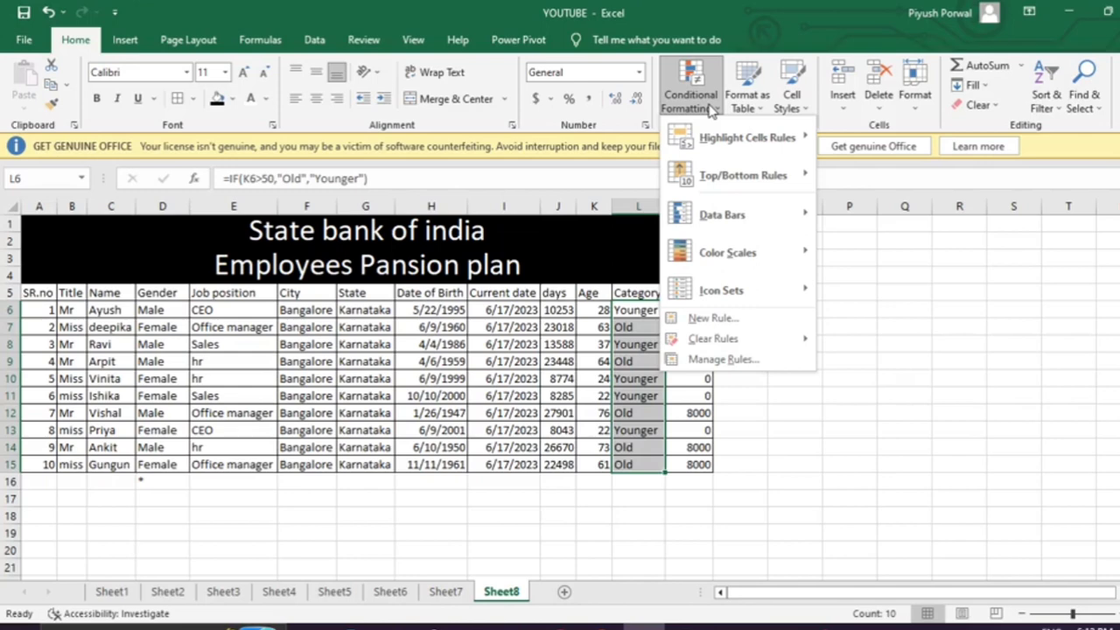
mouse_move(719, 142)
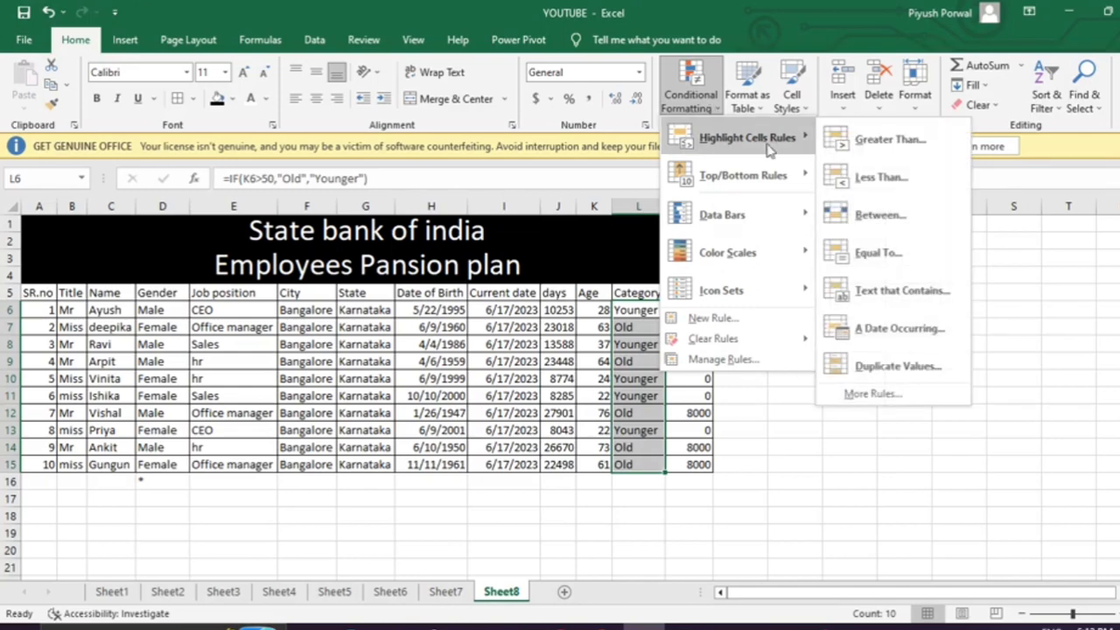
click(910, 300)
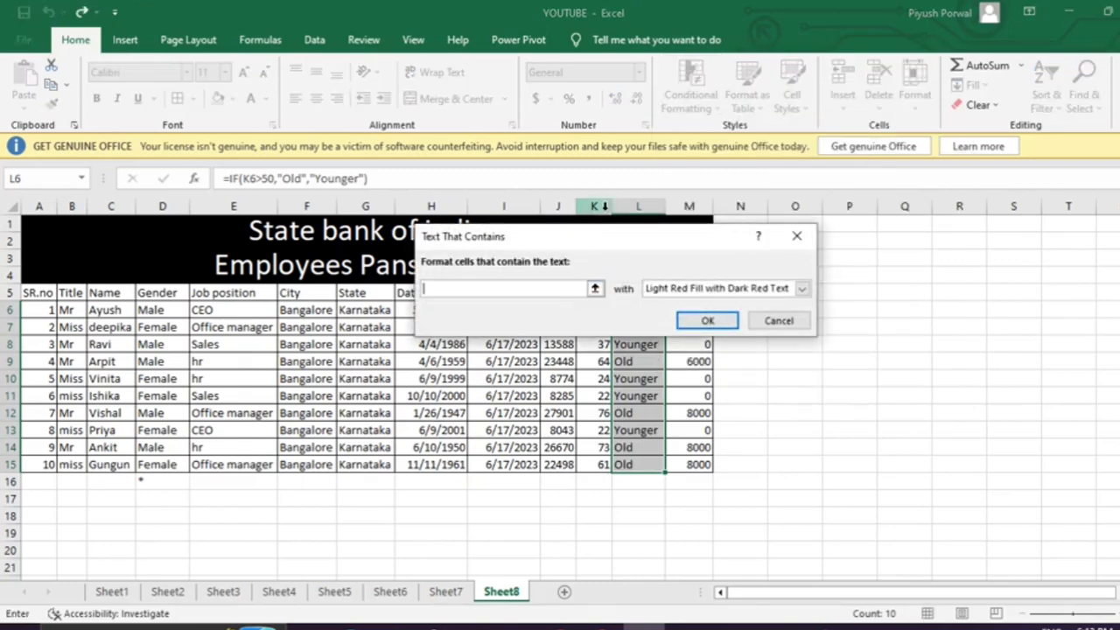
drag(619, 242, 837, 187)
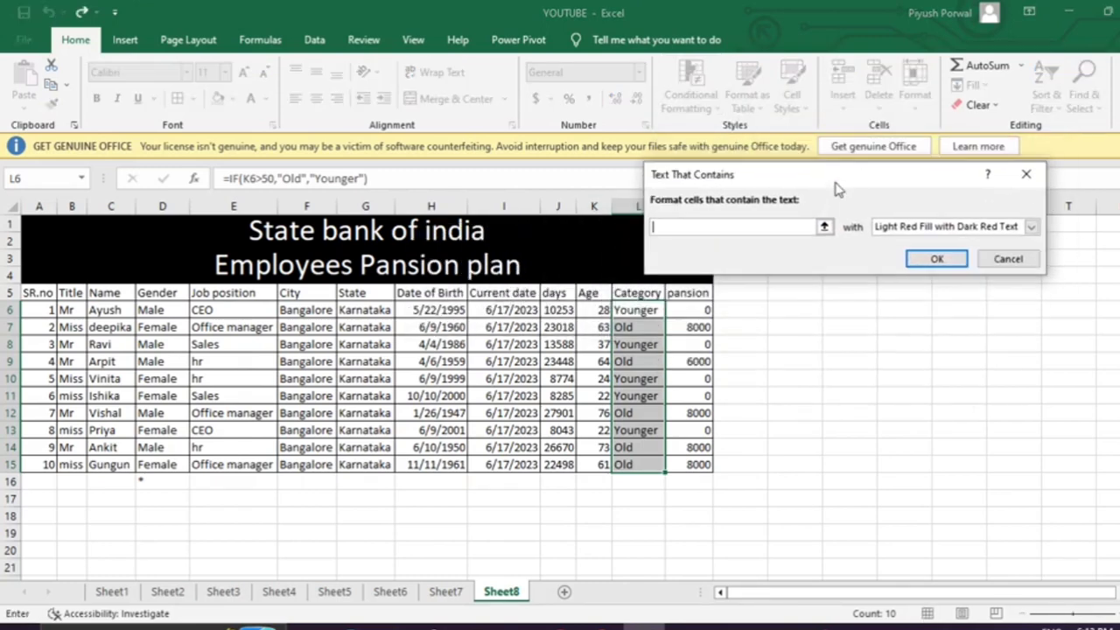
click(645, 315)
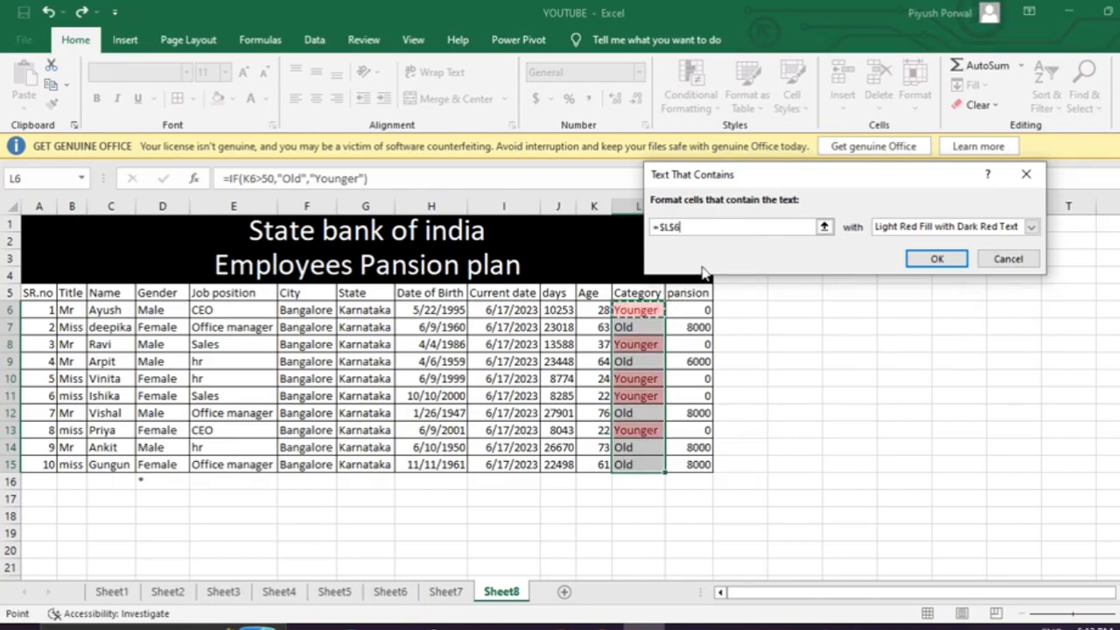
key(BackSpace)
key(BackSpace)
key(BackSpace)
key(BackSpace)
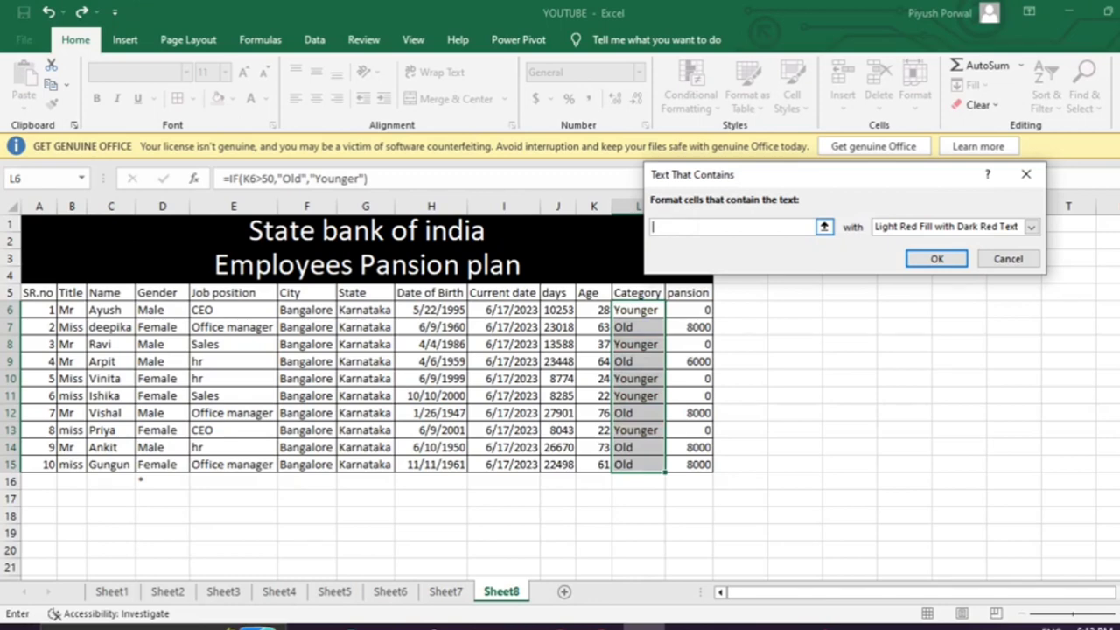
Highlight Category cells containing "younger" with Green Fill with Dark Green Text.
text(younger)
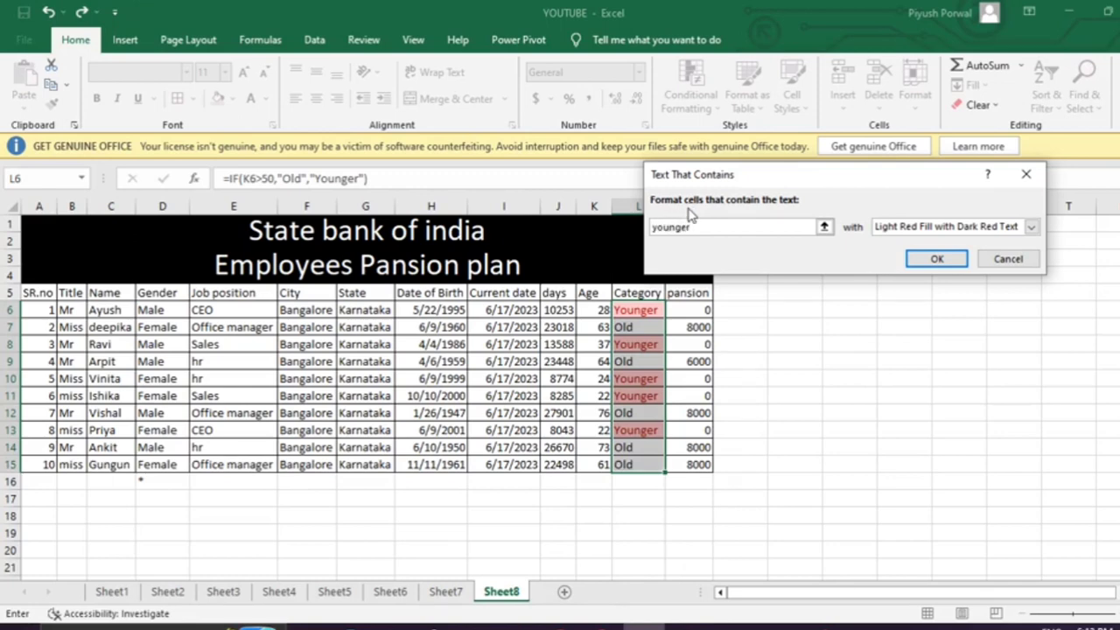
click(1032, 226)
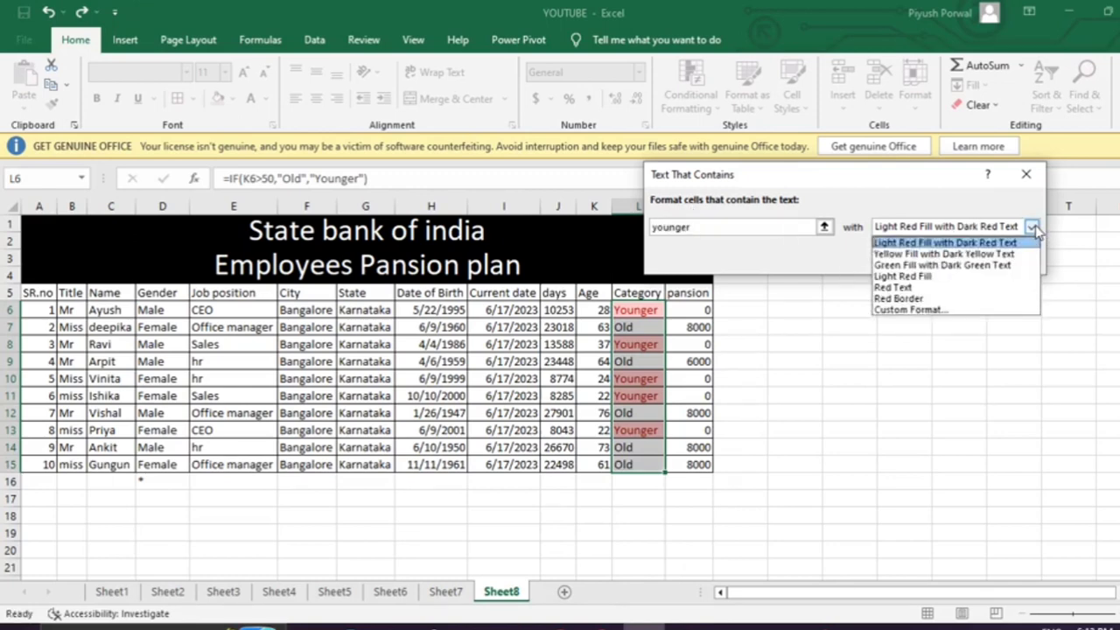
click(943, 267)
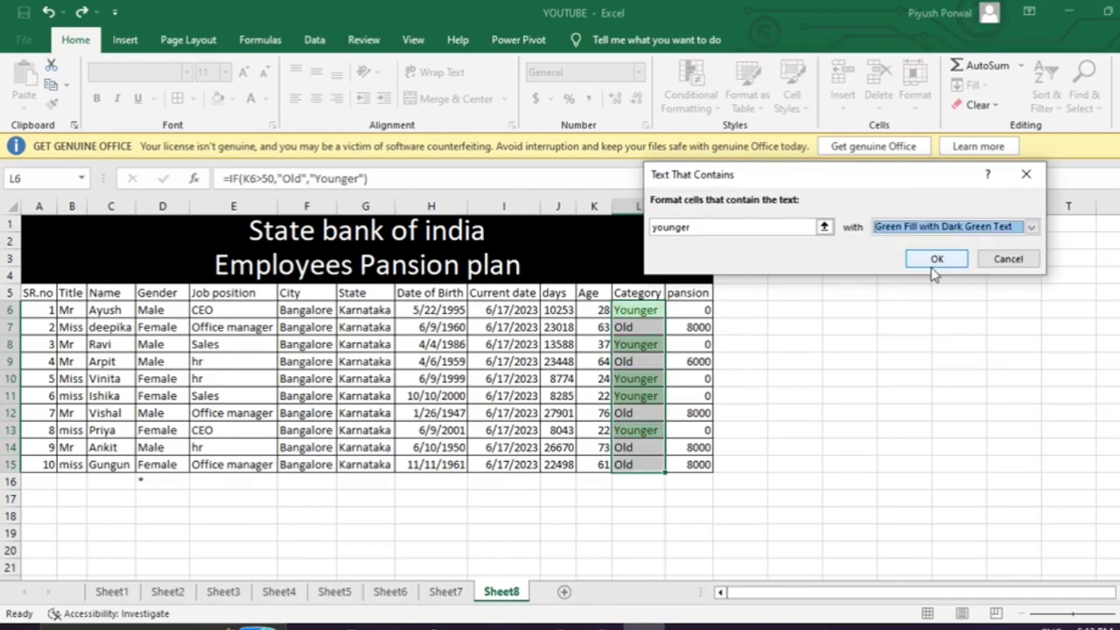
click(933, 261)
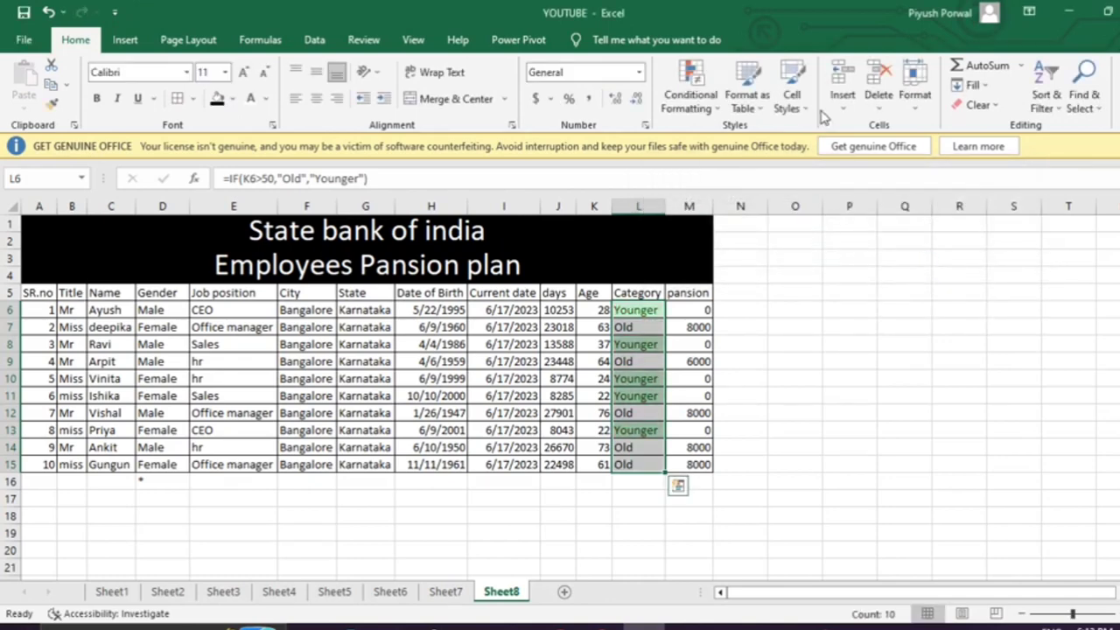
Add a Text That Contains rule to the Category cells, formatting "old" with Light Red Fill with Dark Red Text.
click(685, 105)
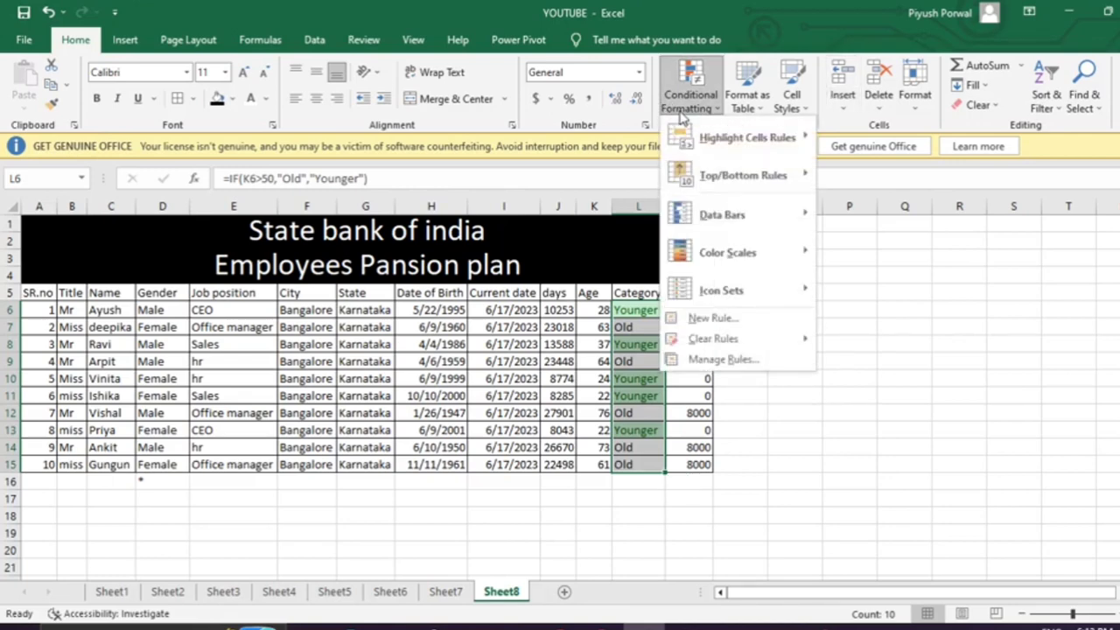
mouse_move(713, 145)
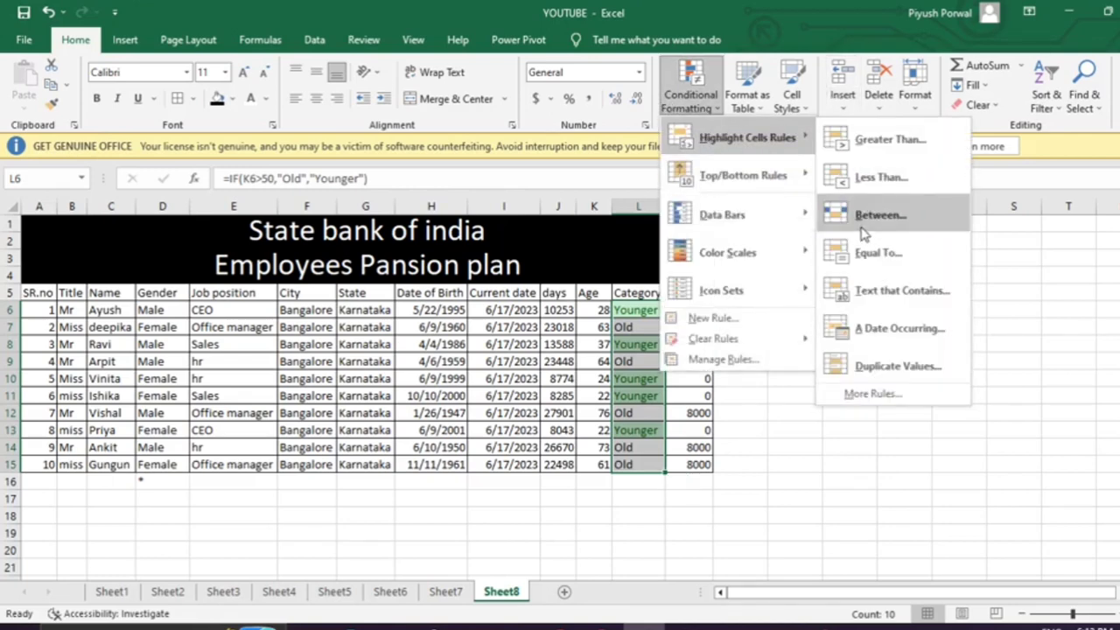
click(865, 289)
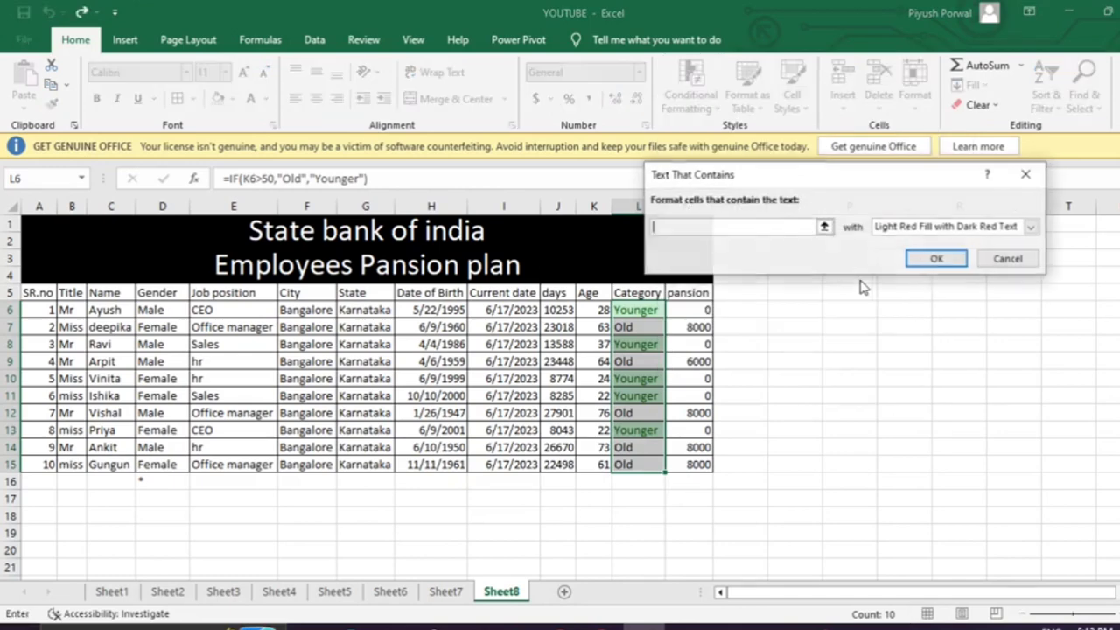
text(old)
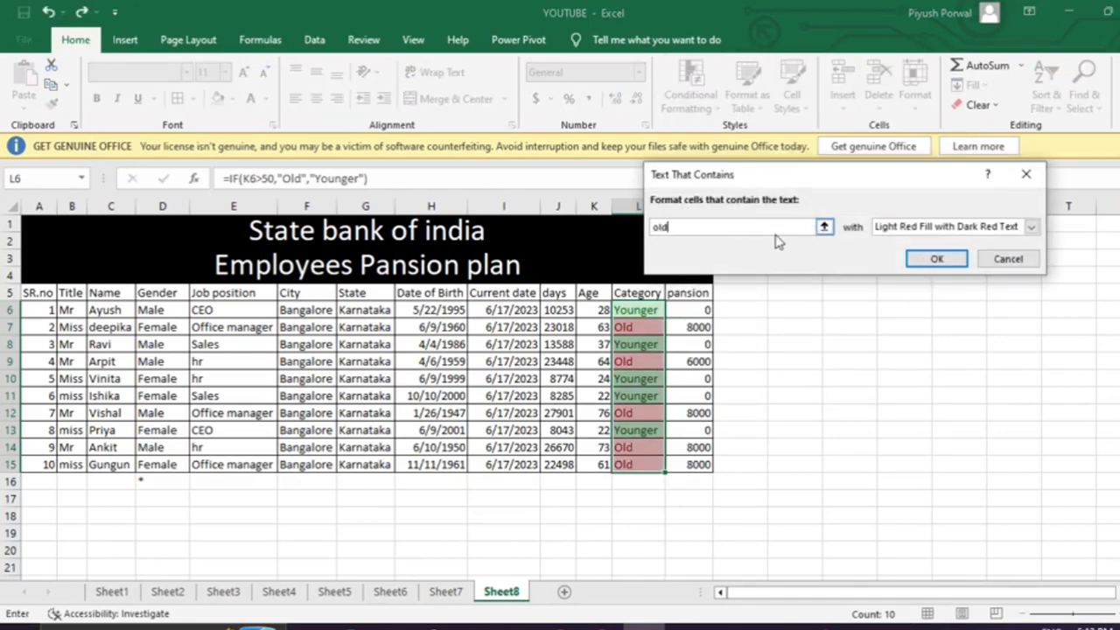
click(979, 227)
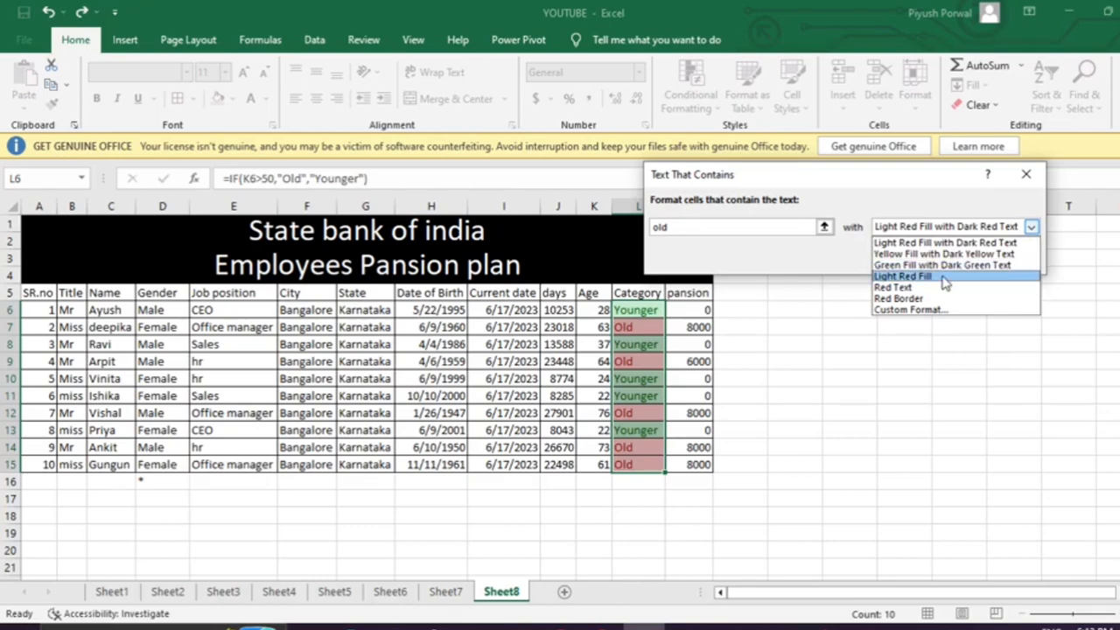
click(815, 227)
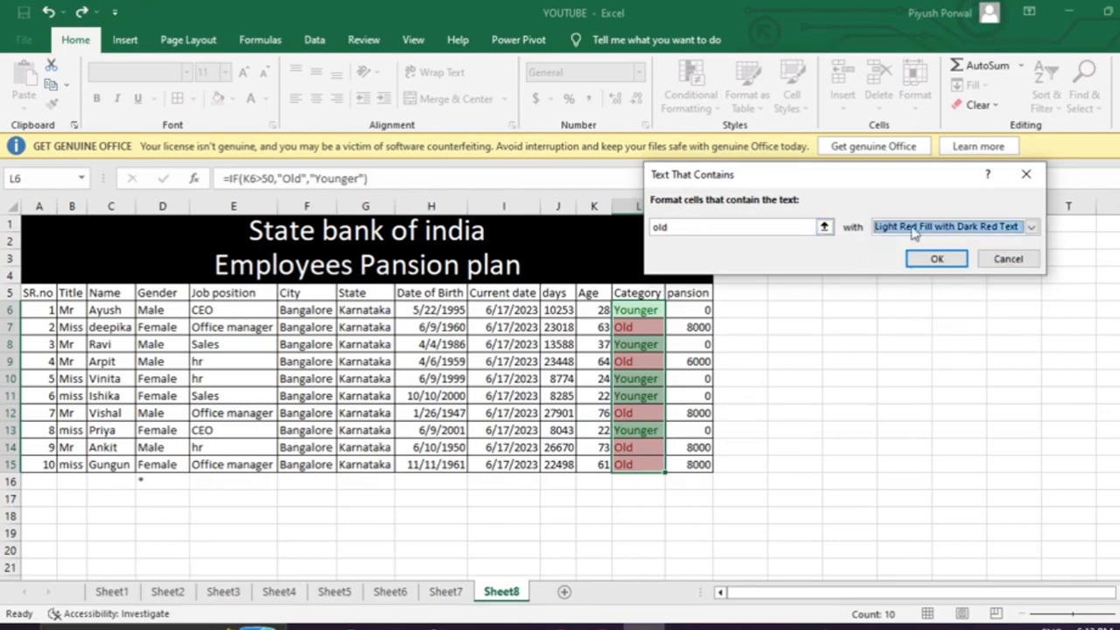
click(931, 260)
click(868, 417)
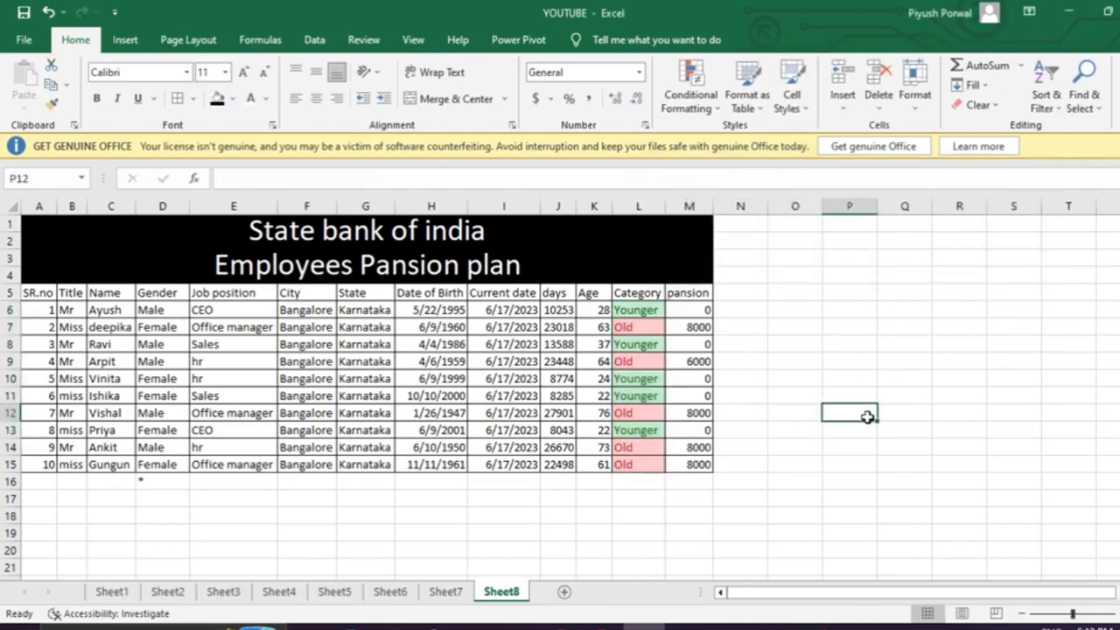
drag(687, 311, 682, 465)
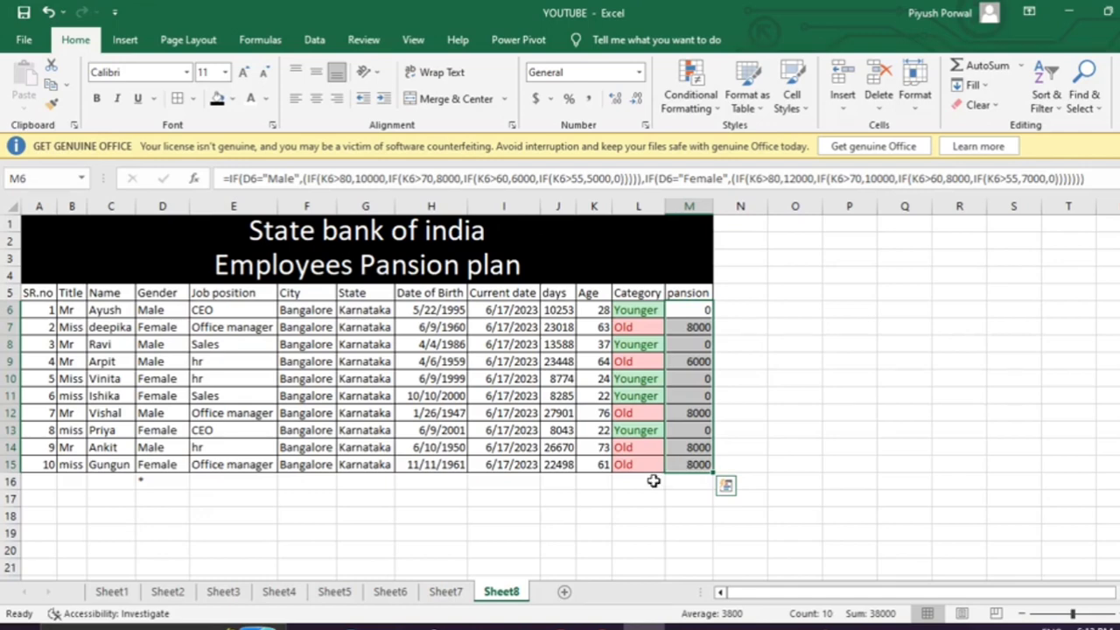
click(653, 481)
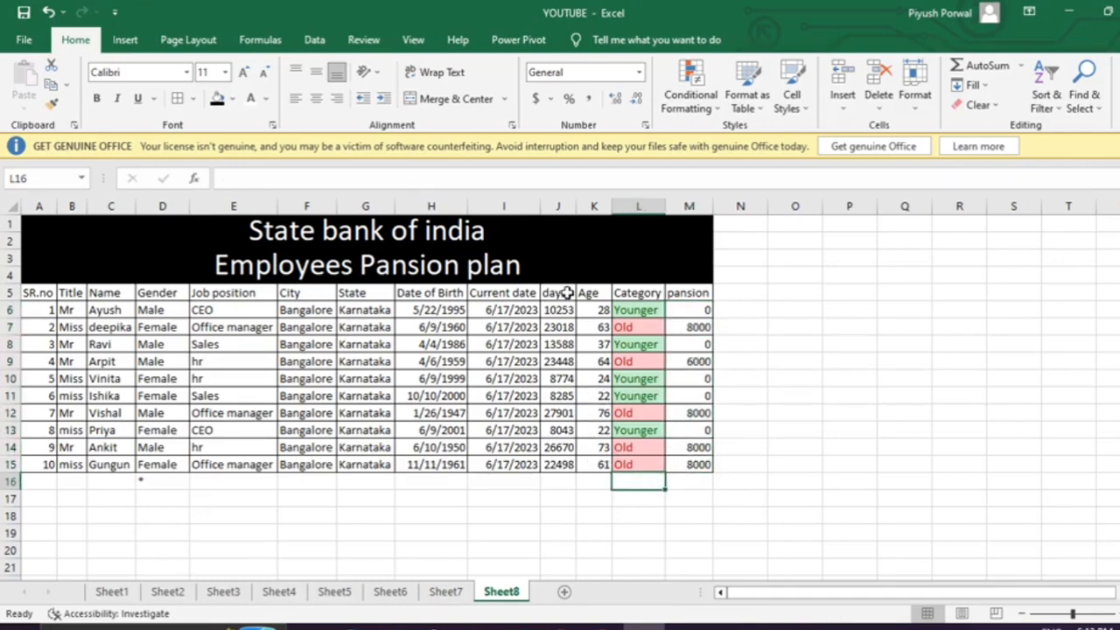
Add a Greater Than rule to the Age cells K6:K15, formatting values above 55 with Yellow Fill with Dark Yellow Text.
mouse_move(591, 310)
mouse_down()
mouse_move(595, 479)
mouse_move(571, 313)
mouse_move(584, 313)
mouse_up()
click(682, 92)
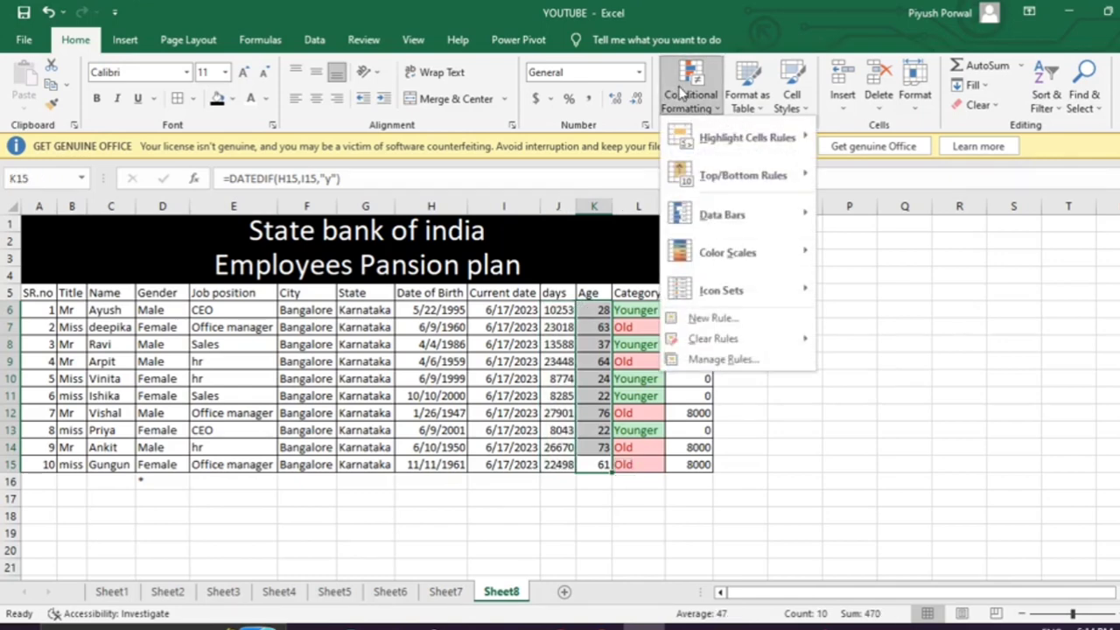
mouse_move(734, 141)
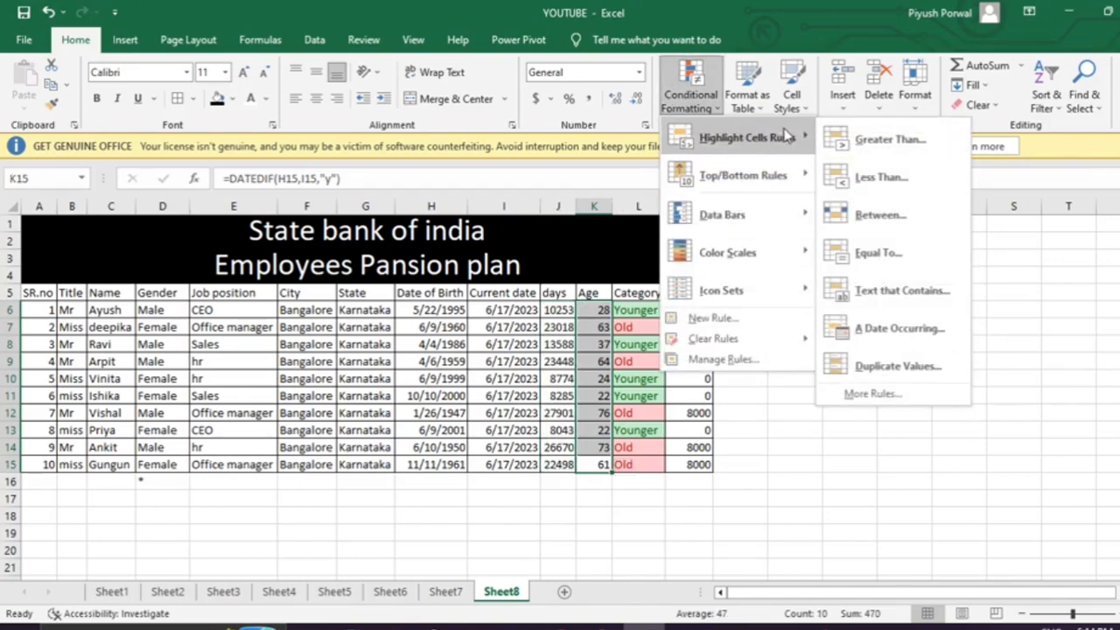
click(889, 139)
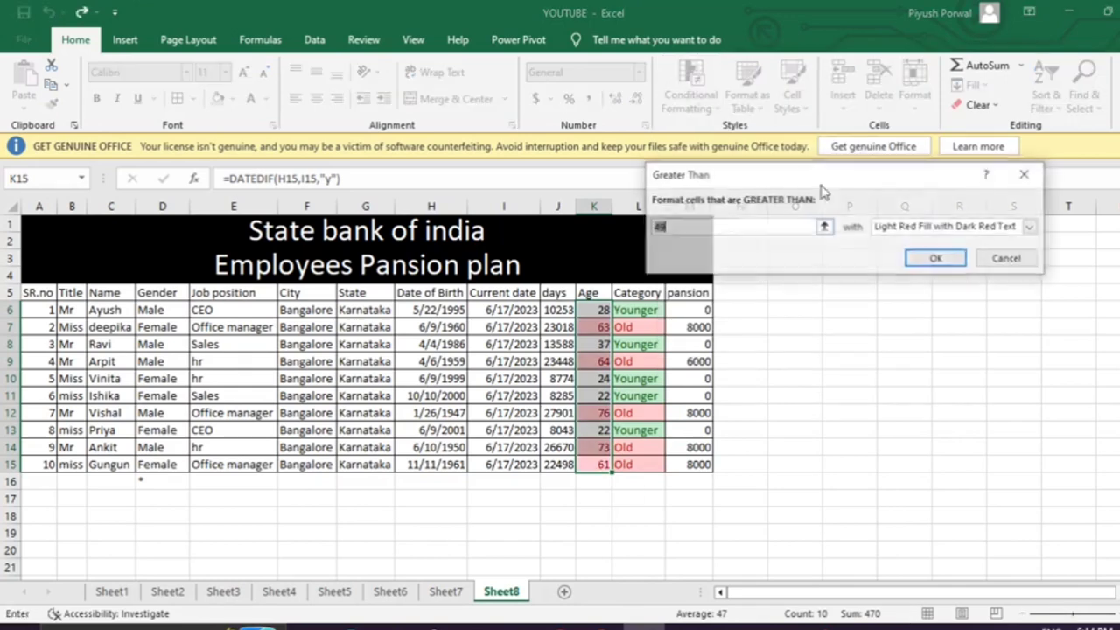
text(55)
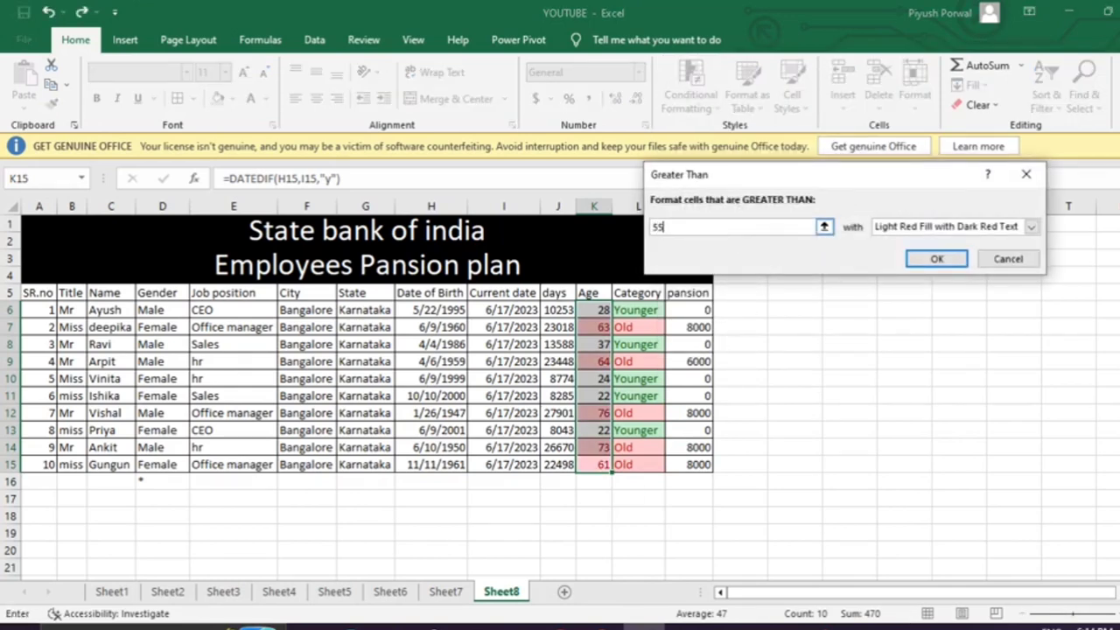
click(1032, 227)
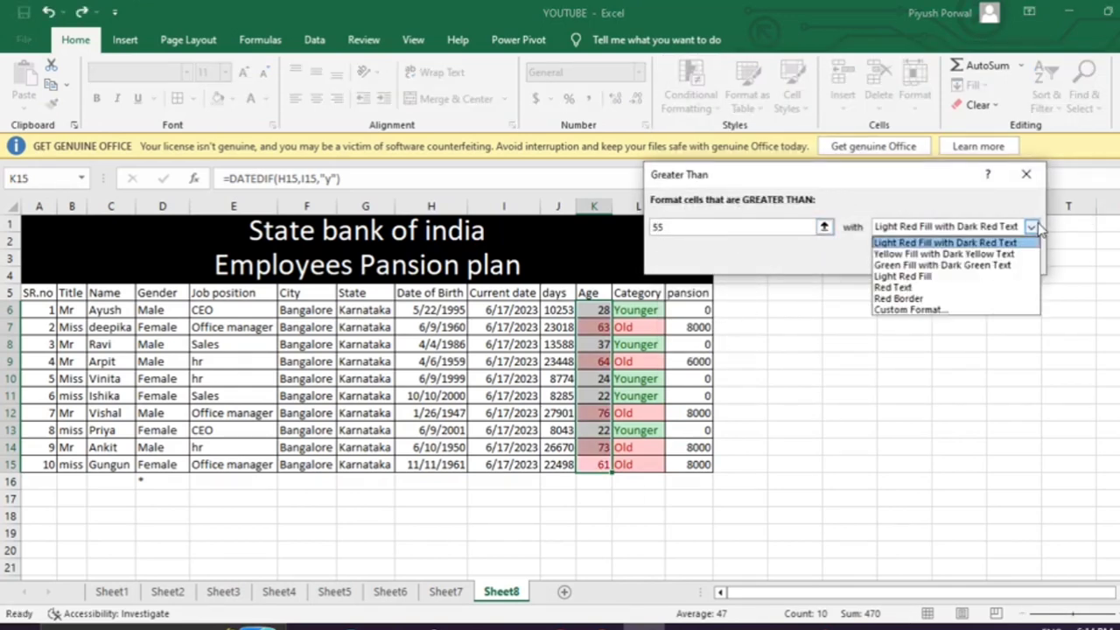
click(1003, 254)
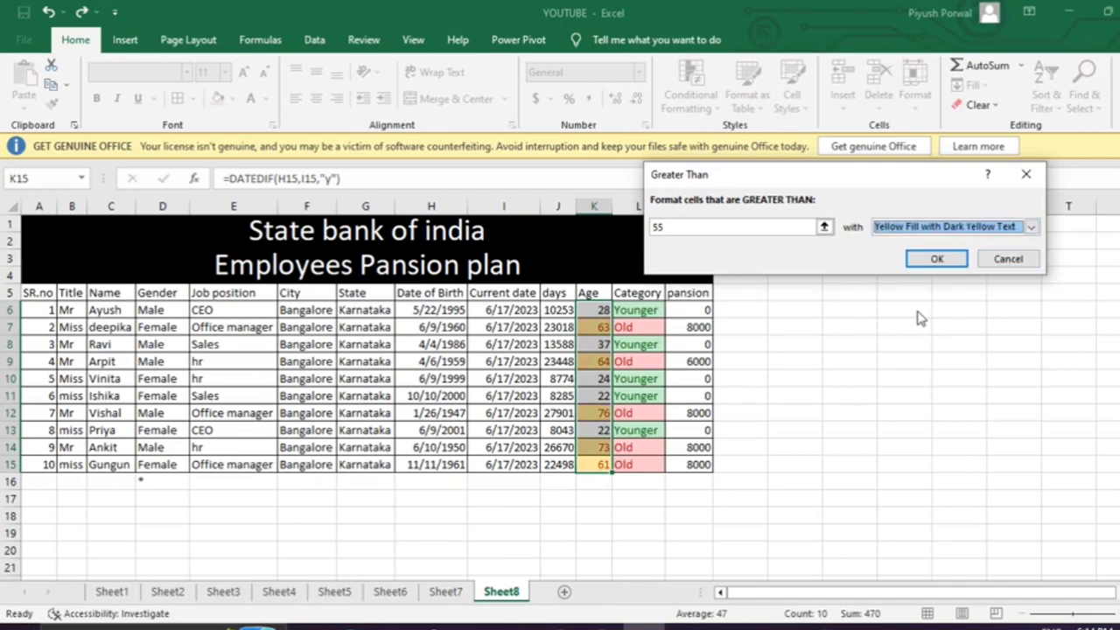
click(937, 259)
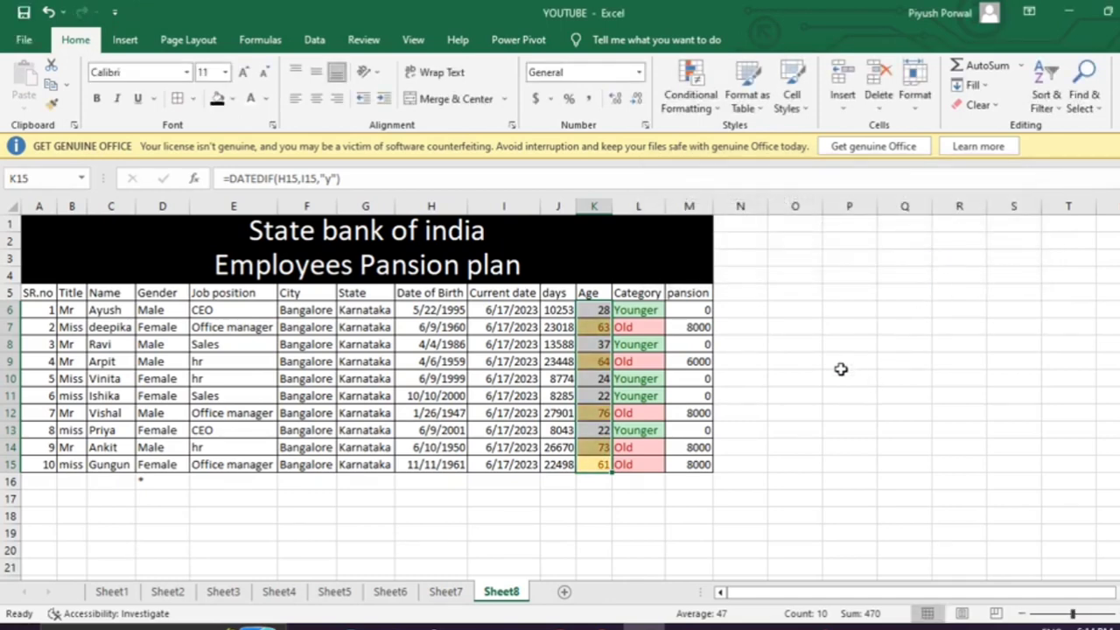
Add a Less Than rule to the Age cells K6:K15, formatting values below 55 with Light Red Fill with Dark Red Text.
click(690, 113)
mouse_move(763, 155)
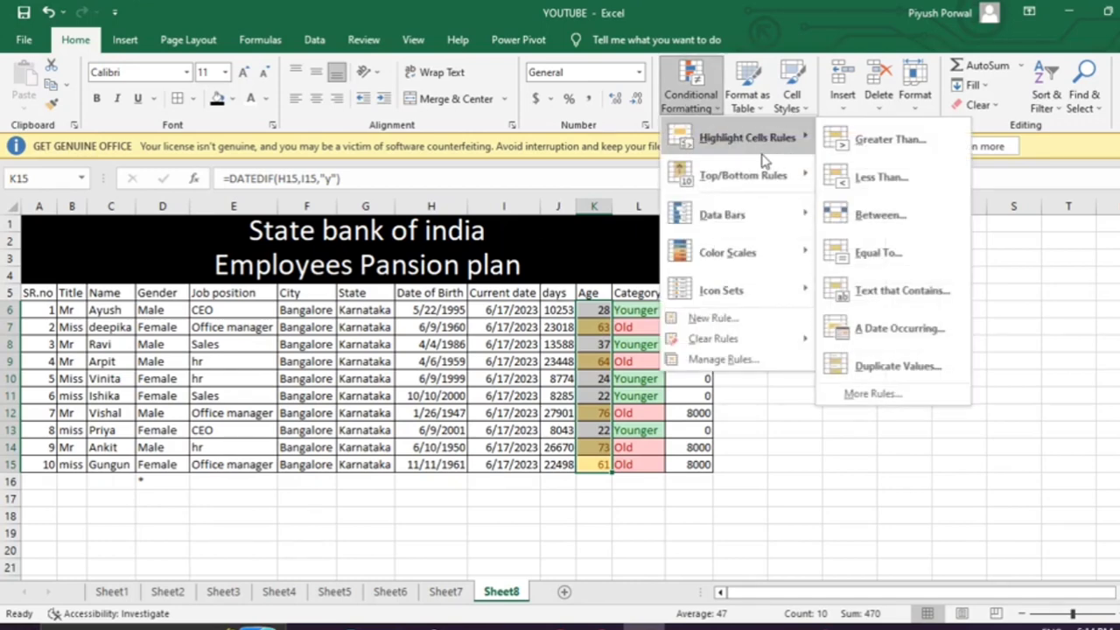
click(854, 190)
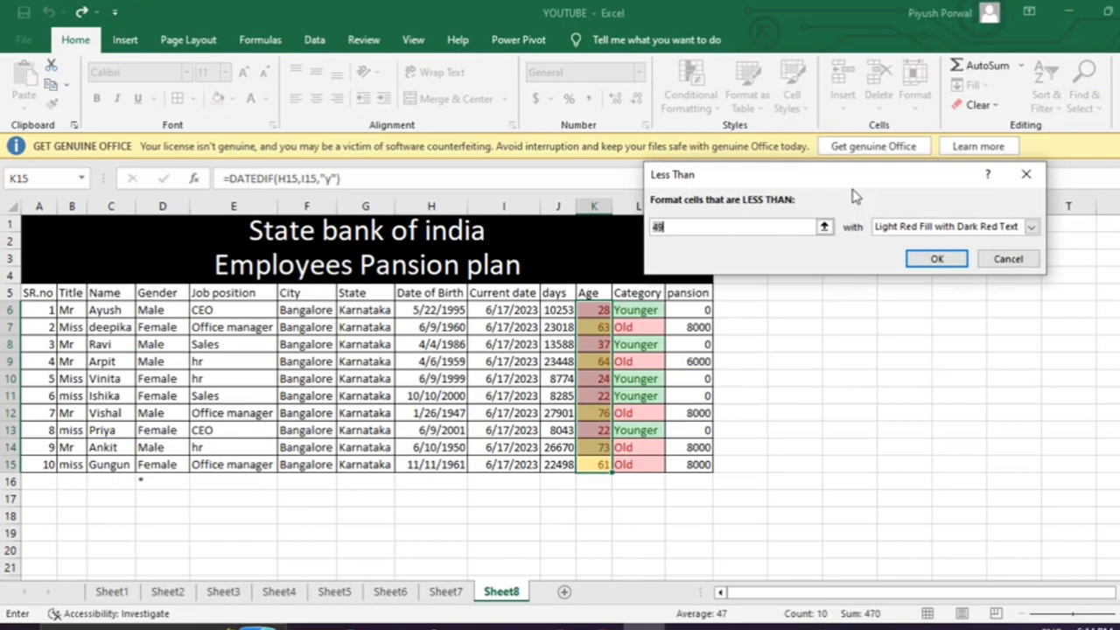
text(55)
click(942, 263)
click(848, 433)
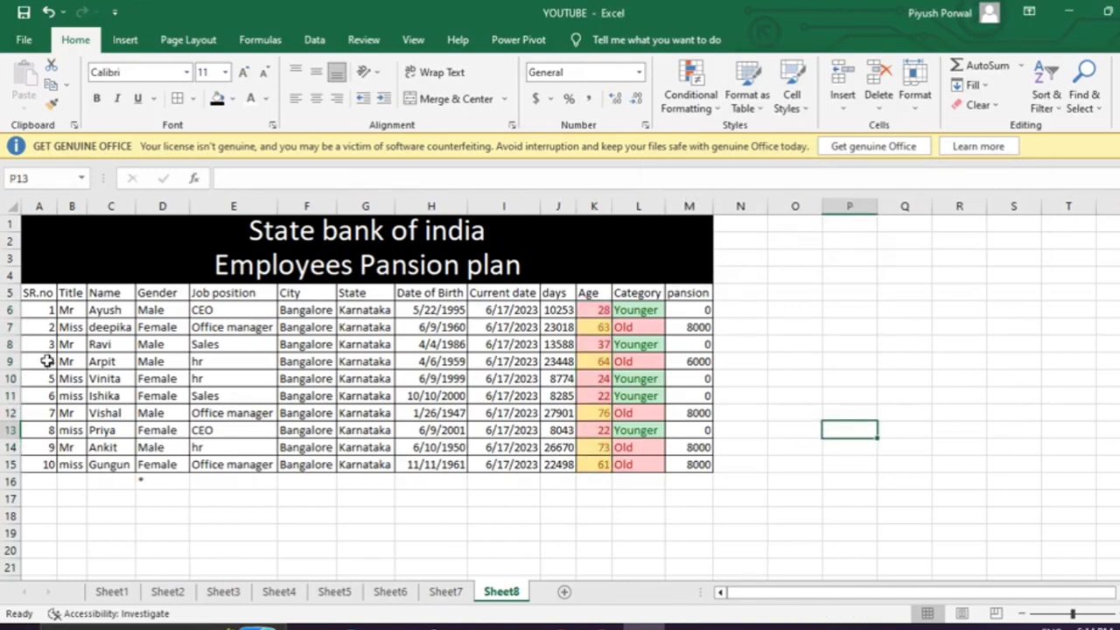
Fill the SR.no to Name columns A5:C15 and the Job position to Date of Birth columns E5:H15 with light blue.
drag(27, 290, 112, 465)
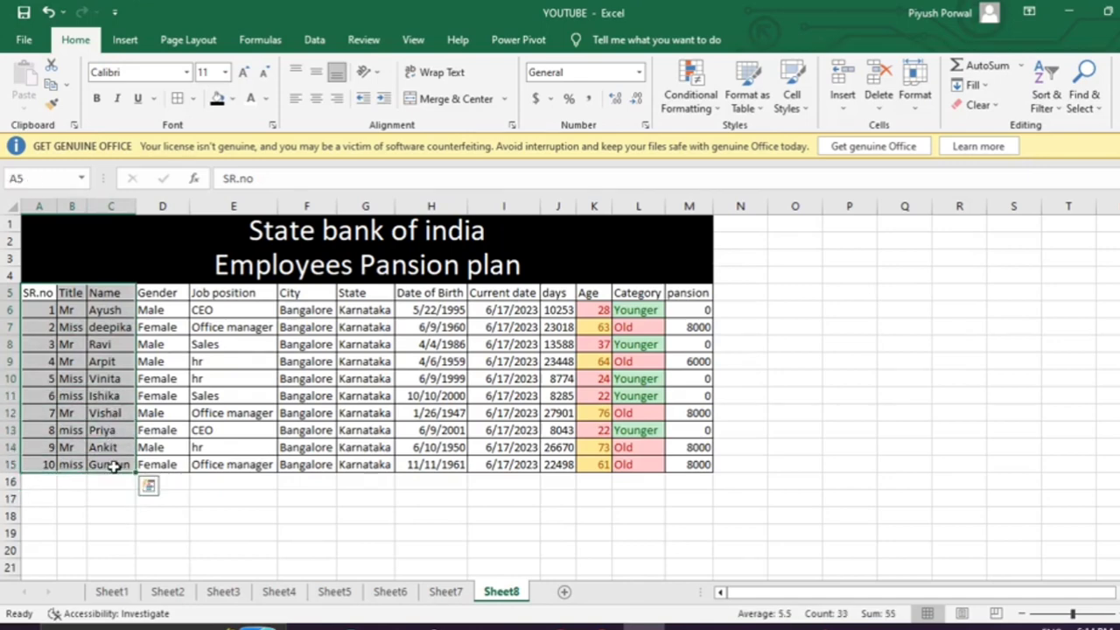
click(232, 99)
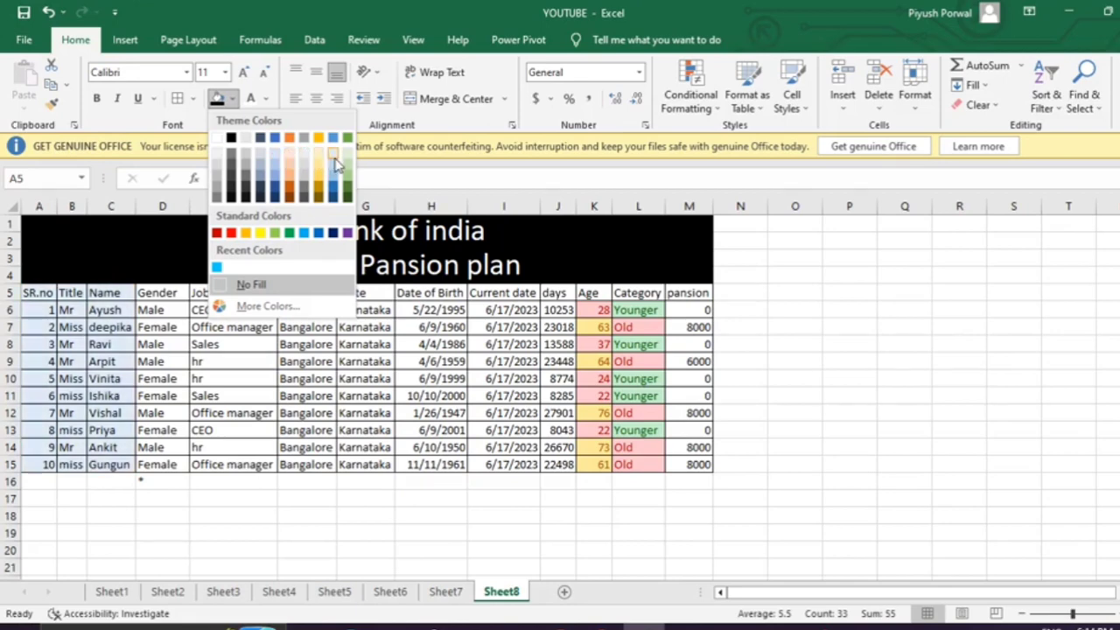
click(333, 156)
click(223, 346)
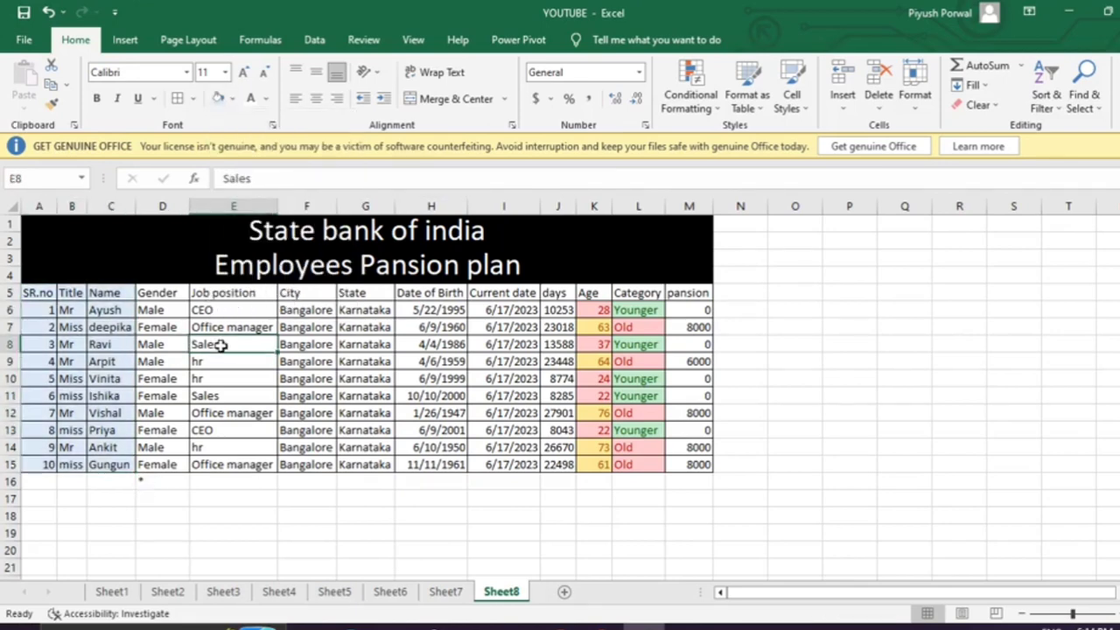
drag(206, 295, 436, 464)
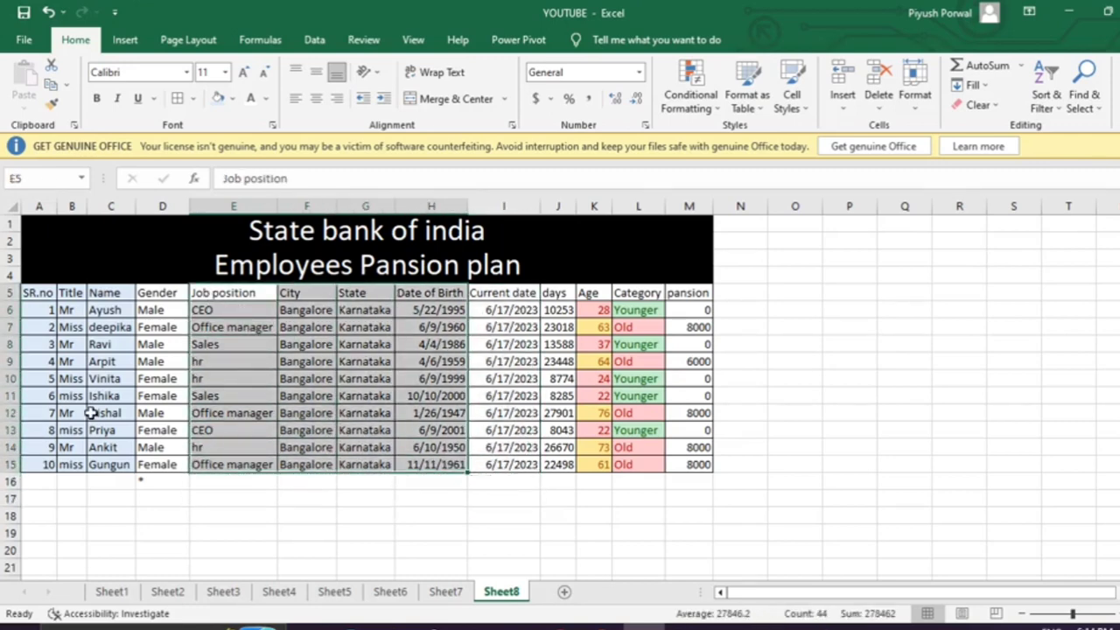
click(219, 99)
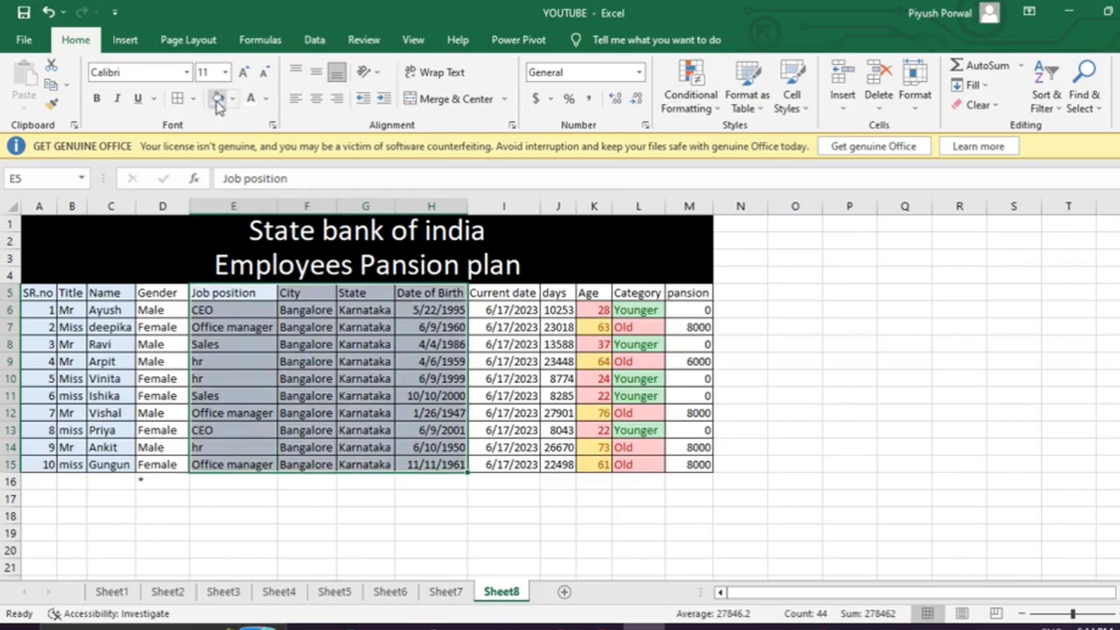
click(145, 504)
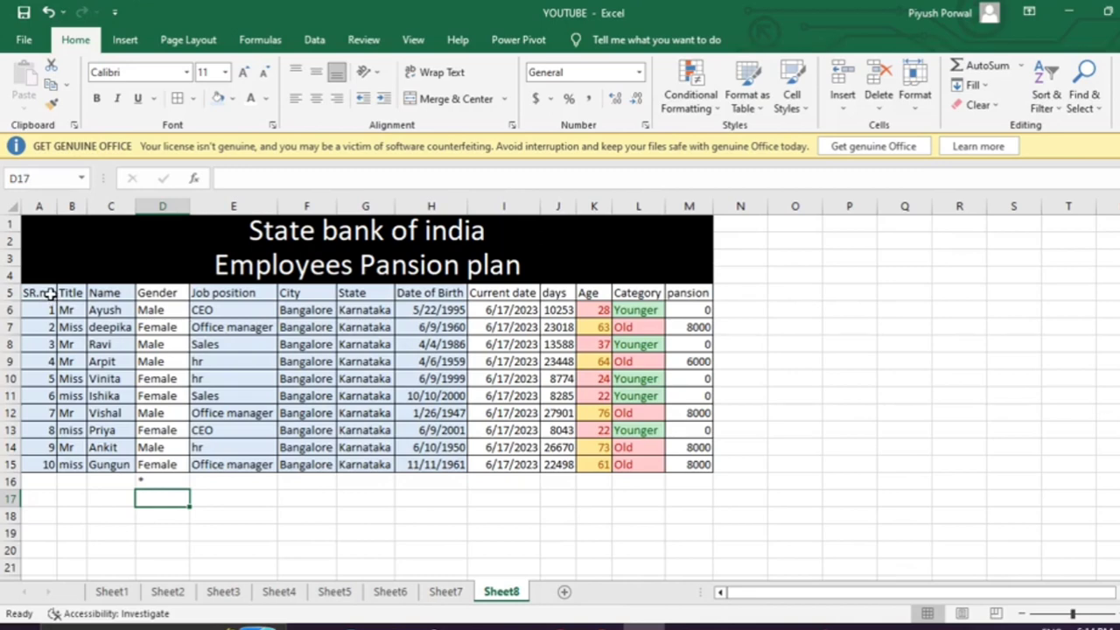
Fill the heading row A5:M5 with the standard blue color.
drag(50, 295, 692, 295)
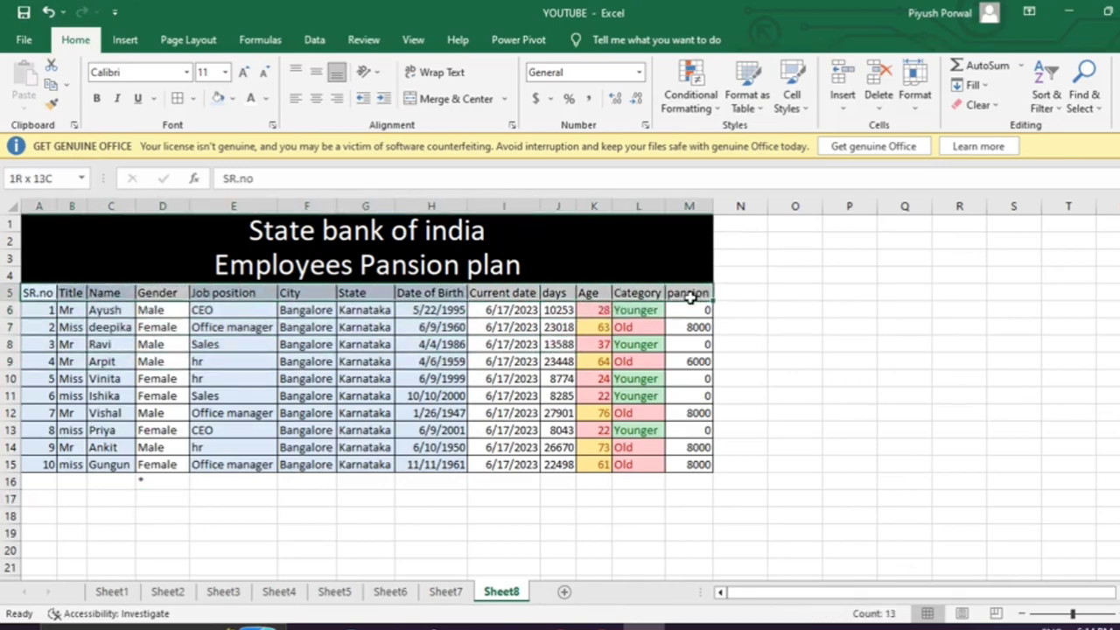
click(234, 98)
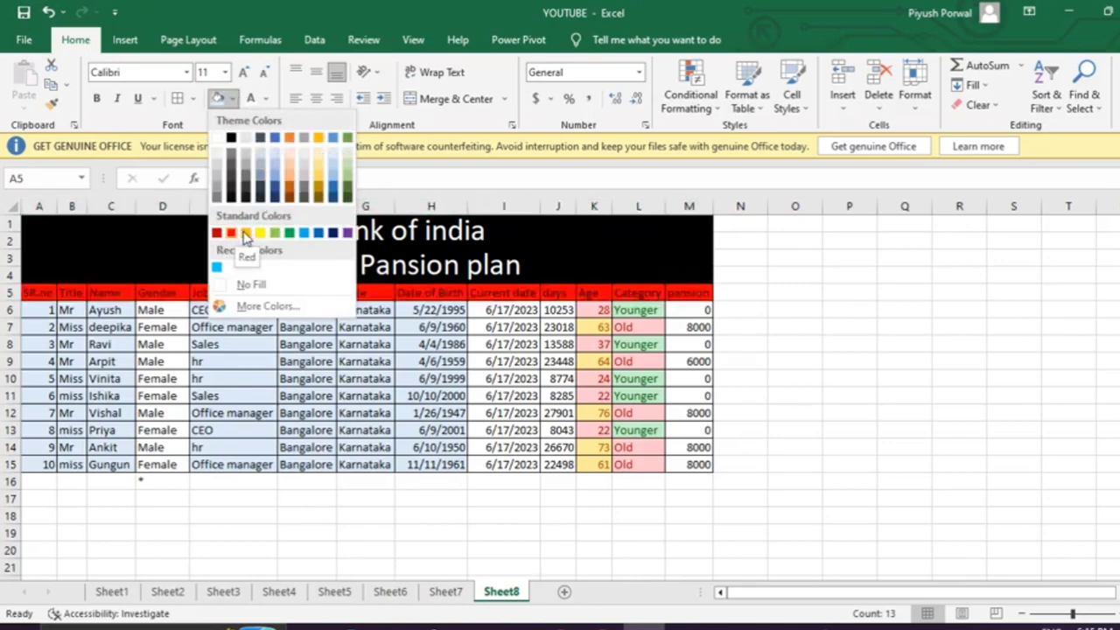
click(317, 233)
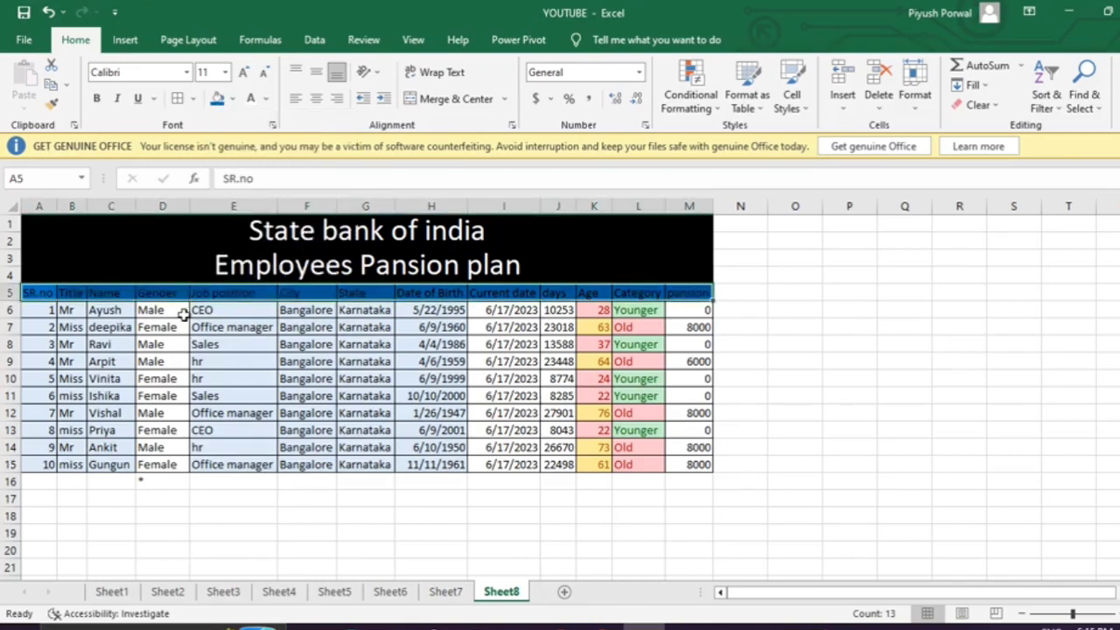
click(261, 483)
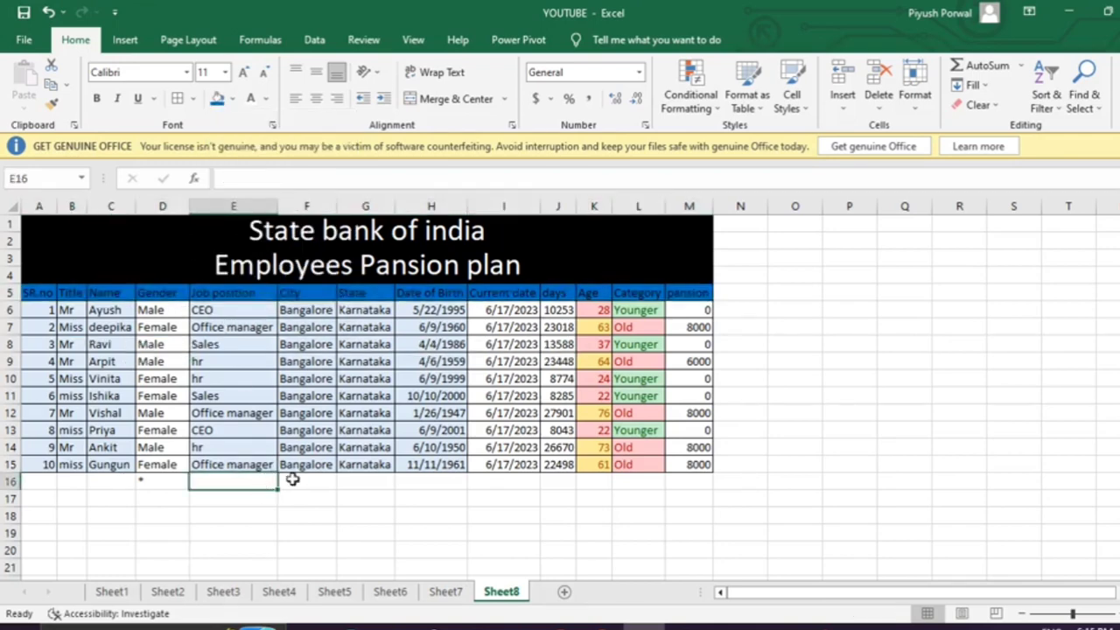
click(341, 462)
Fill the Gender cells D6:D15, the Current date and days cells I6:J15, and the pansion cells M6:M15 with light orange.
drag(162, 308, 162, 464)
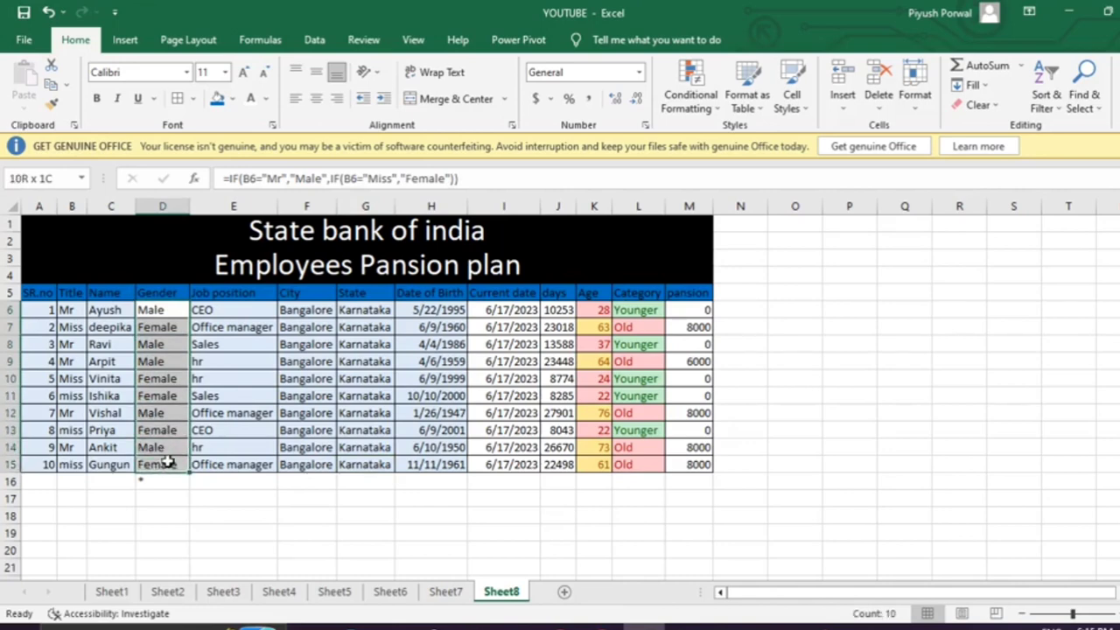
click(232, 98)
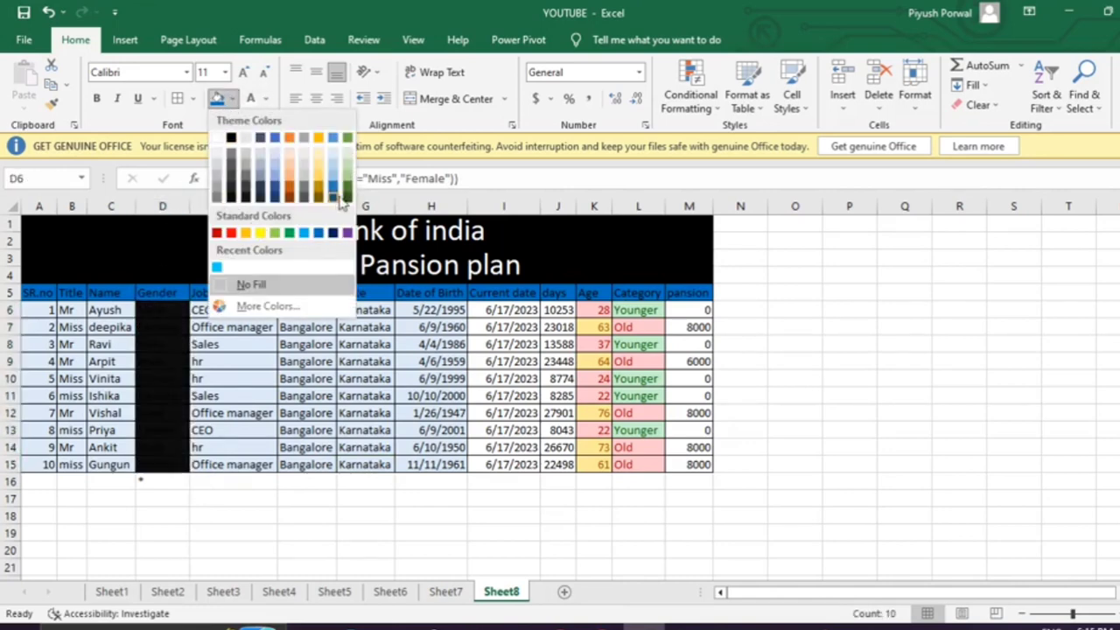
click(292, 154)
drag(495, 314, 547, 467)
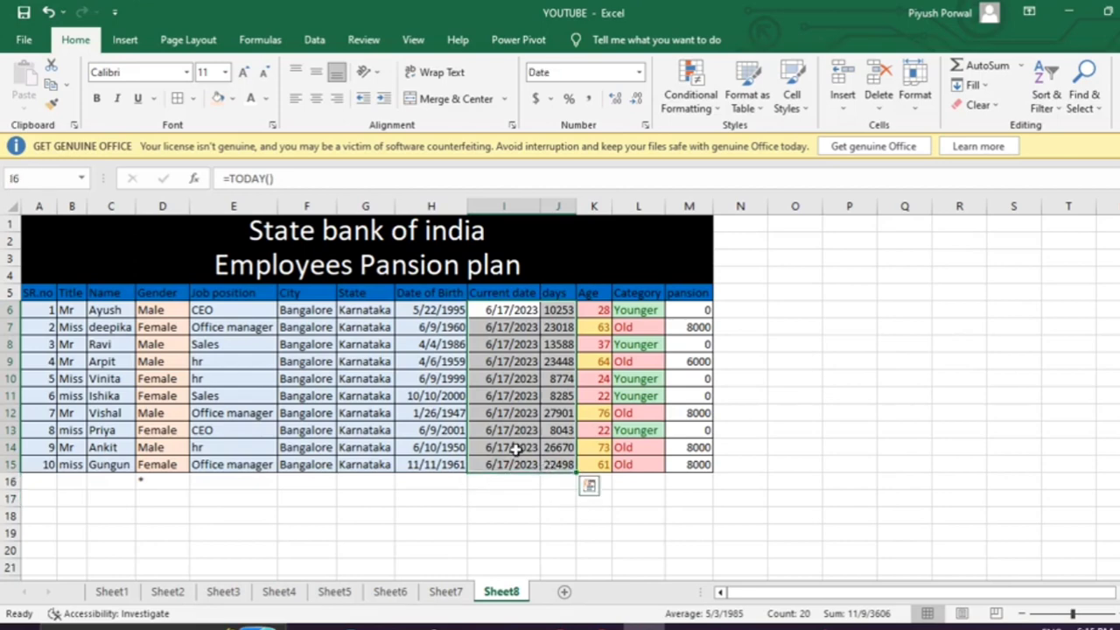
click(216, 100)
mouse_move(681, 316)
mouse_down()
mouse_move(683, 498)
mouse_move(671, 313)
mouse_up()
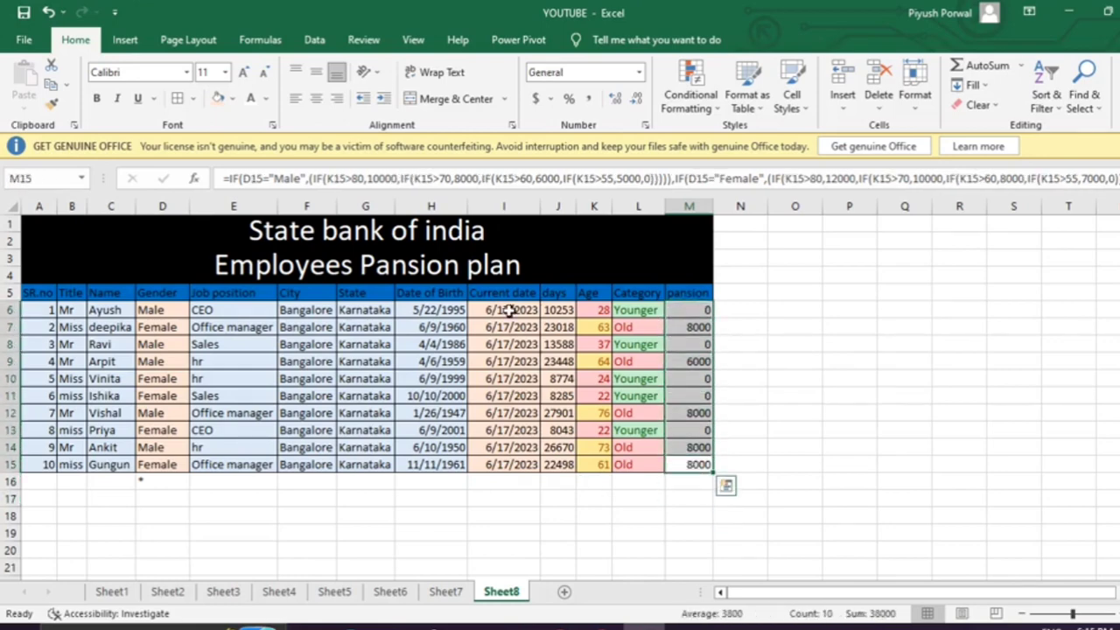
click(219, 98)
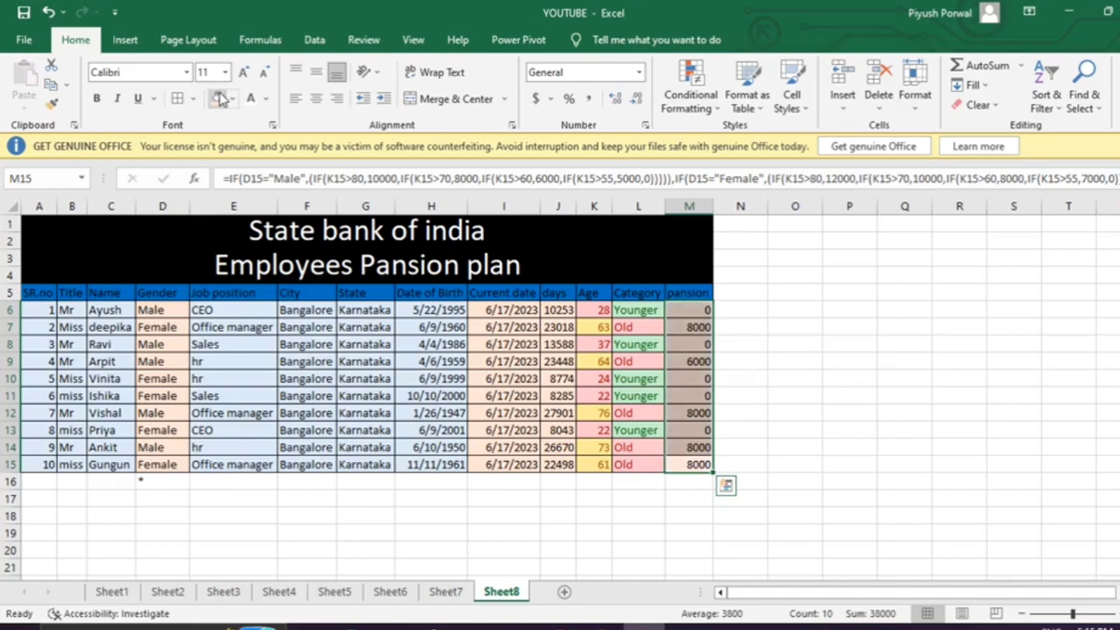
click(691, 500)
Center the contents of the whole table A1:M15 horizontally and align them to the middle vertically.
drag(683, 466, 137, 233)
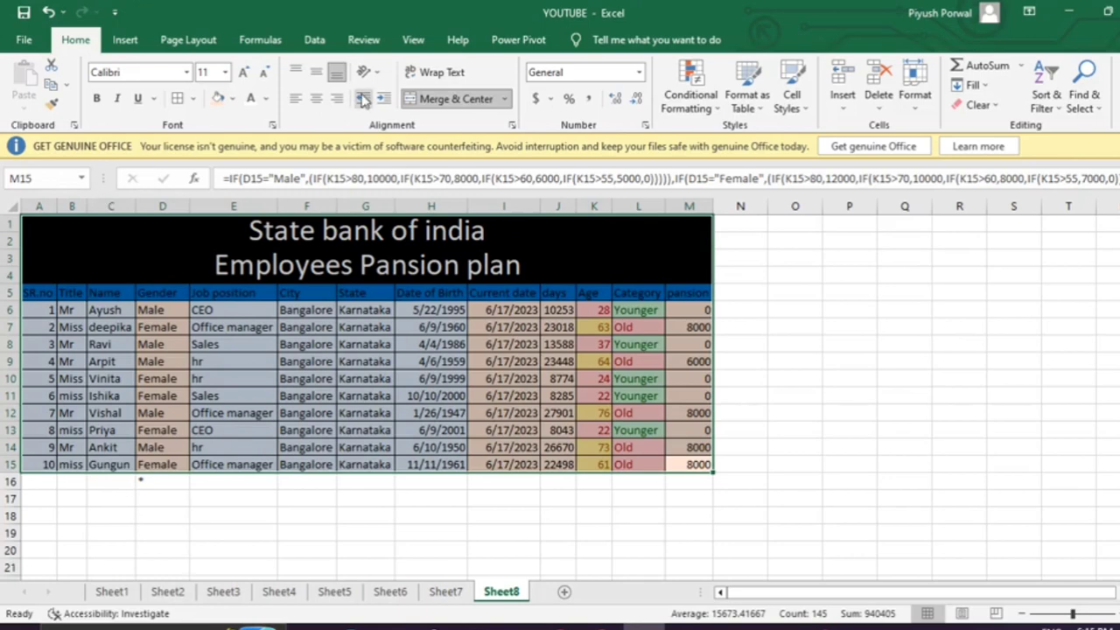
click(321, 98)
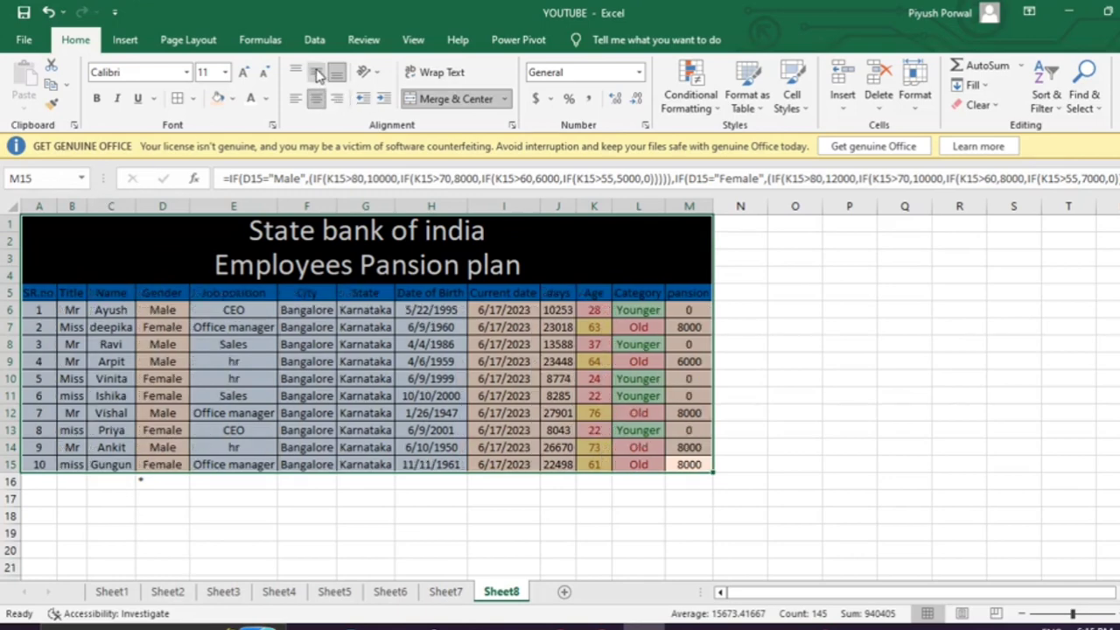
click(316, 74)
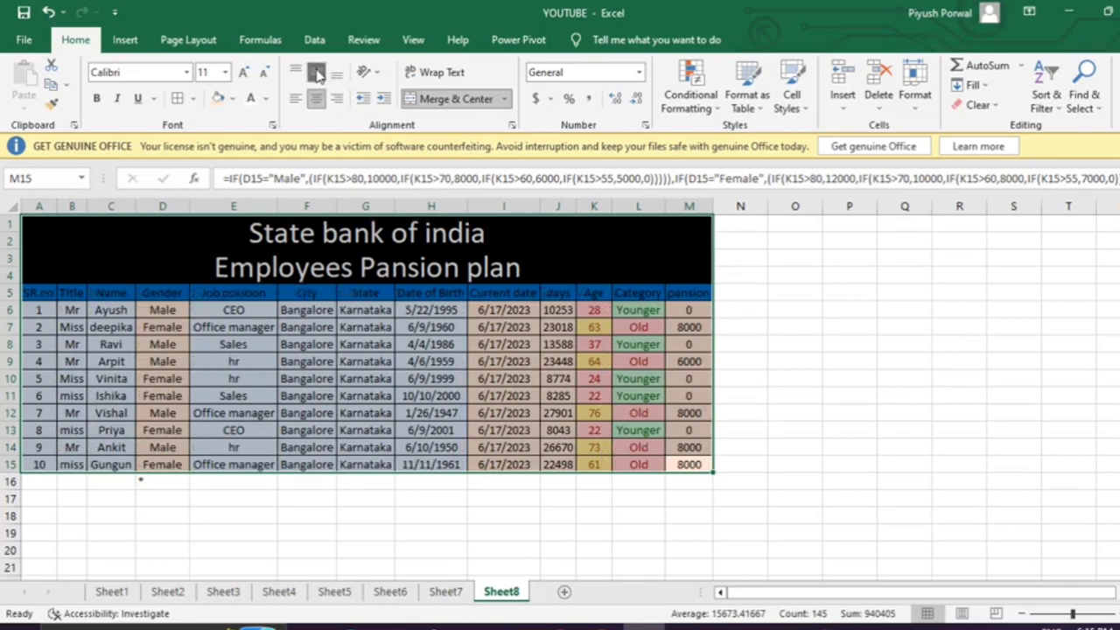
Change the table's font to Bahnschrift and autofit all column widths to their contents.
click(186, 74)
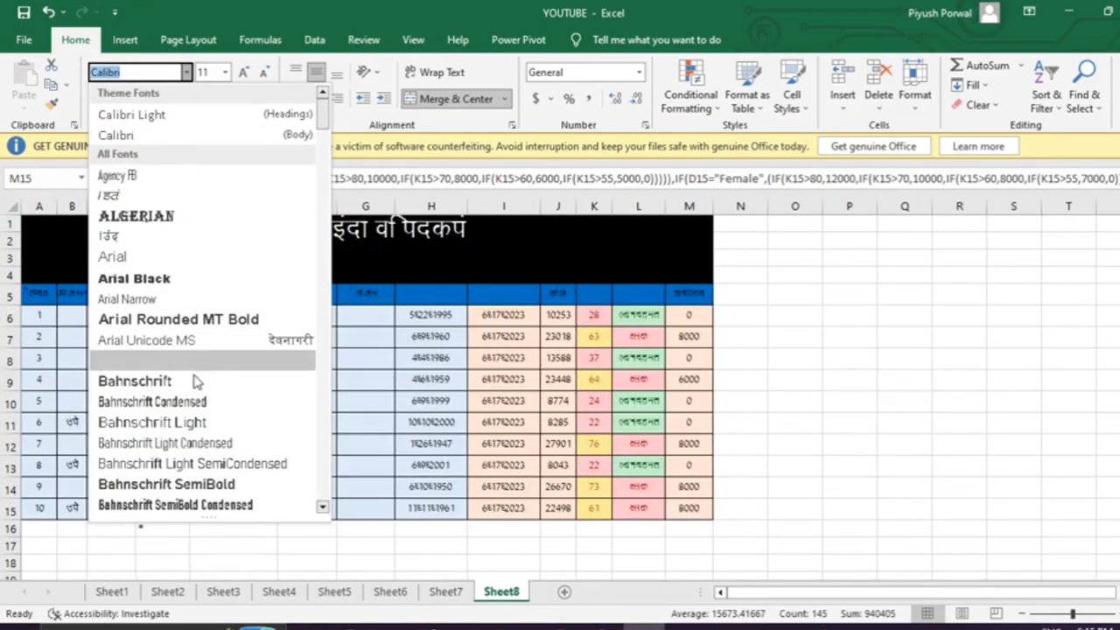
click(135, 381)
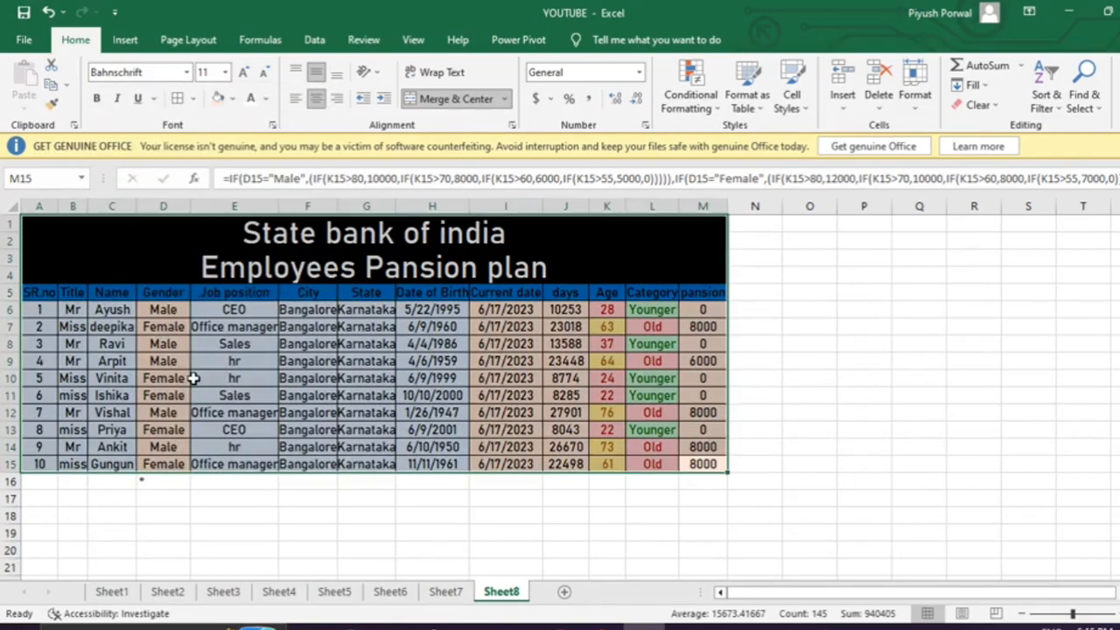
double_click(86, 202)
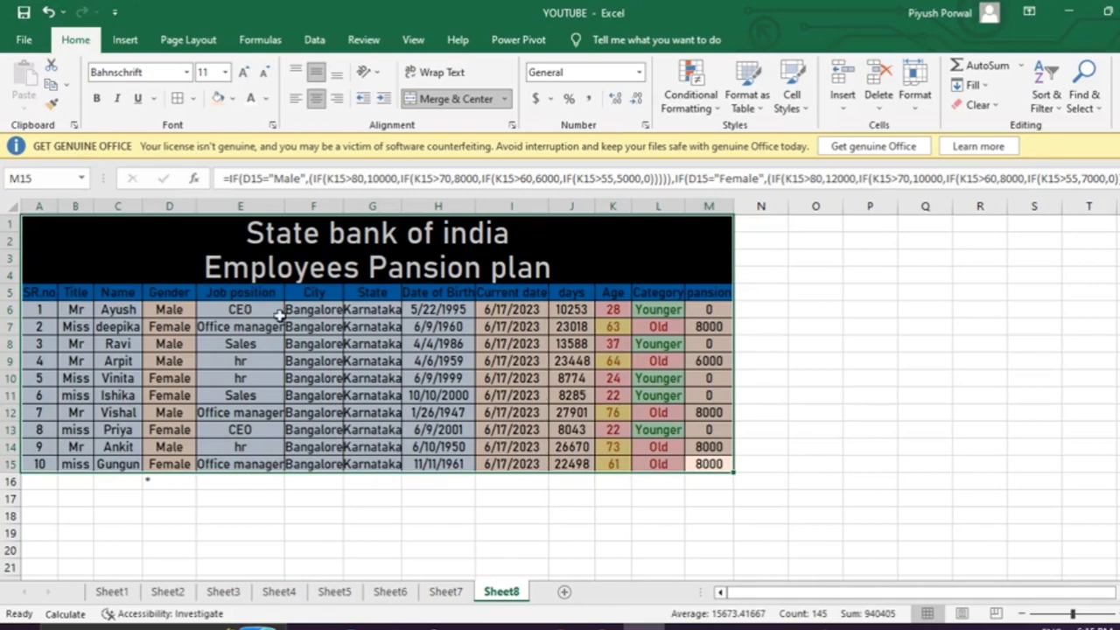
click(320, 462)
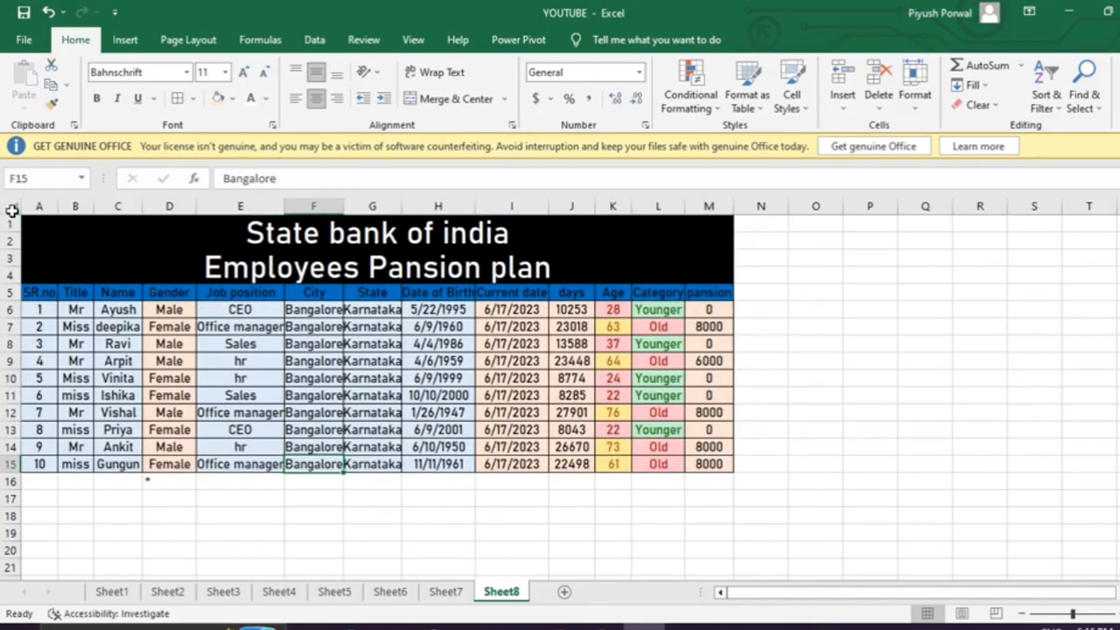
click(12, 208)
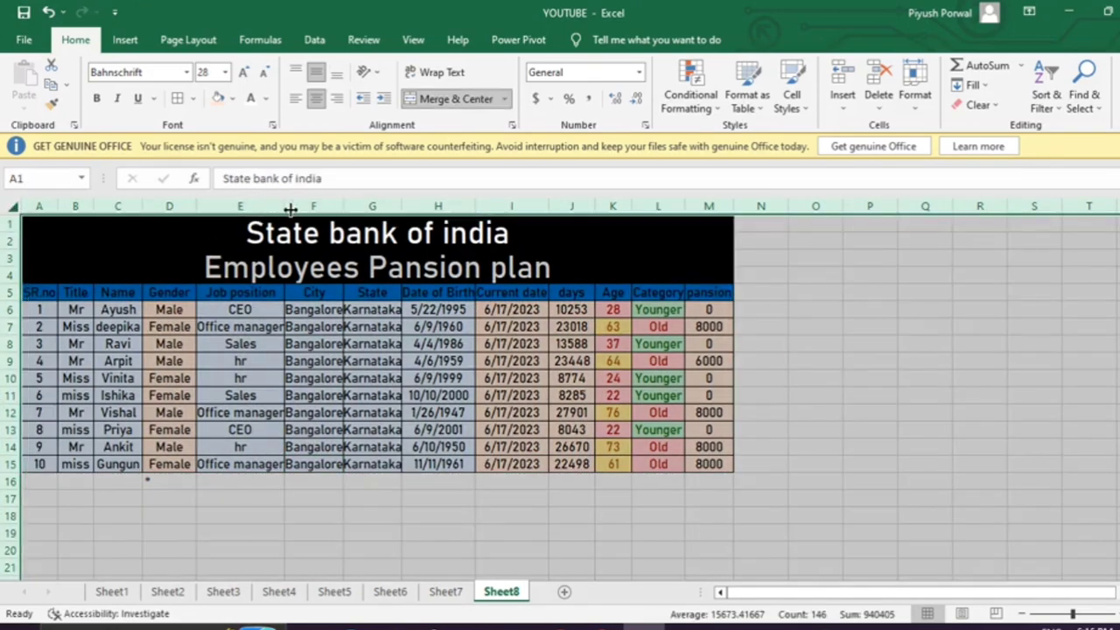
double_click(347, 204)
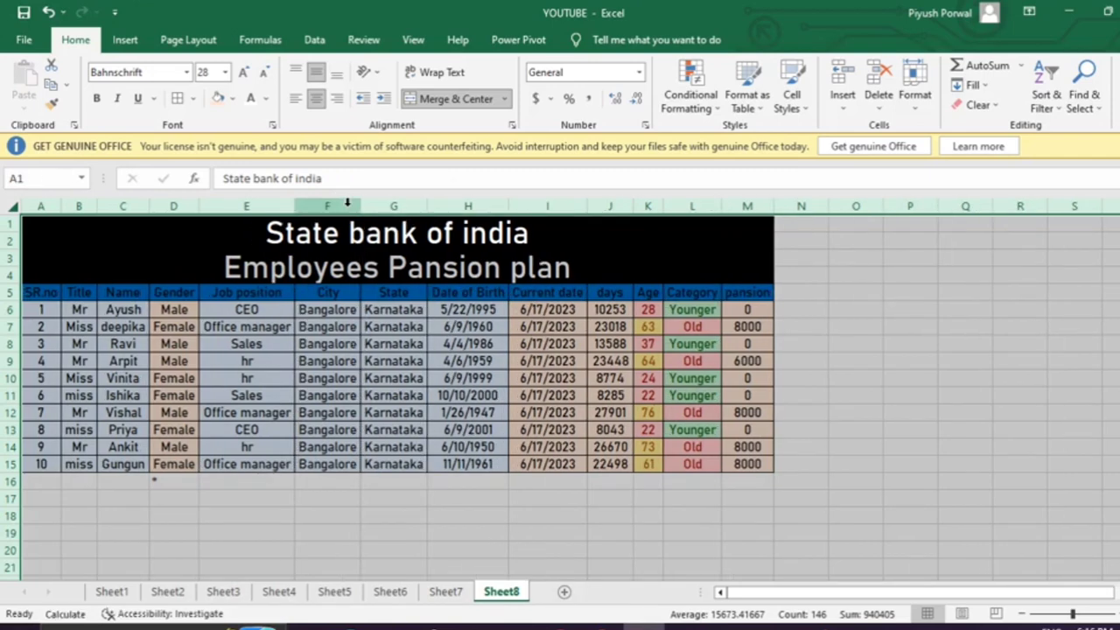
click(542, 477)
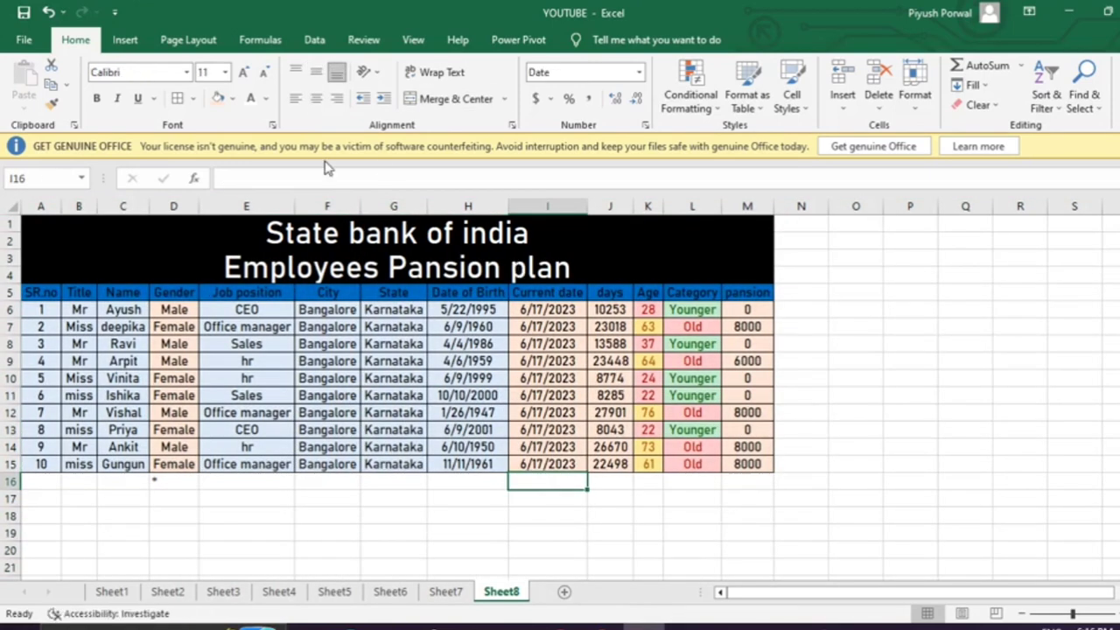
Enlarge the text of the entire table, including the title rows, to font size 14.
click(243, 73)
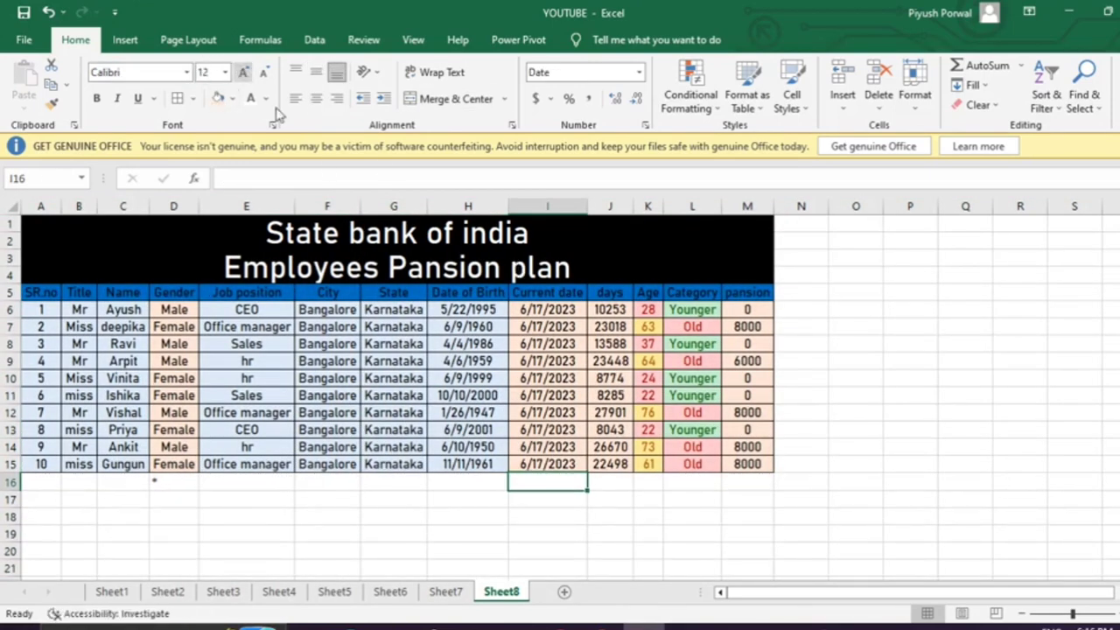
key(ctrl+a)
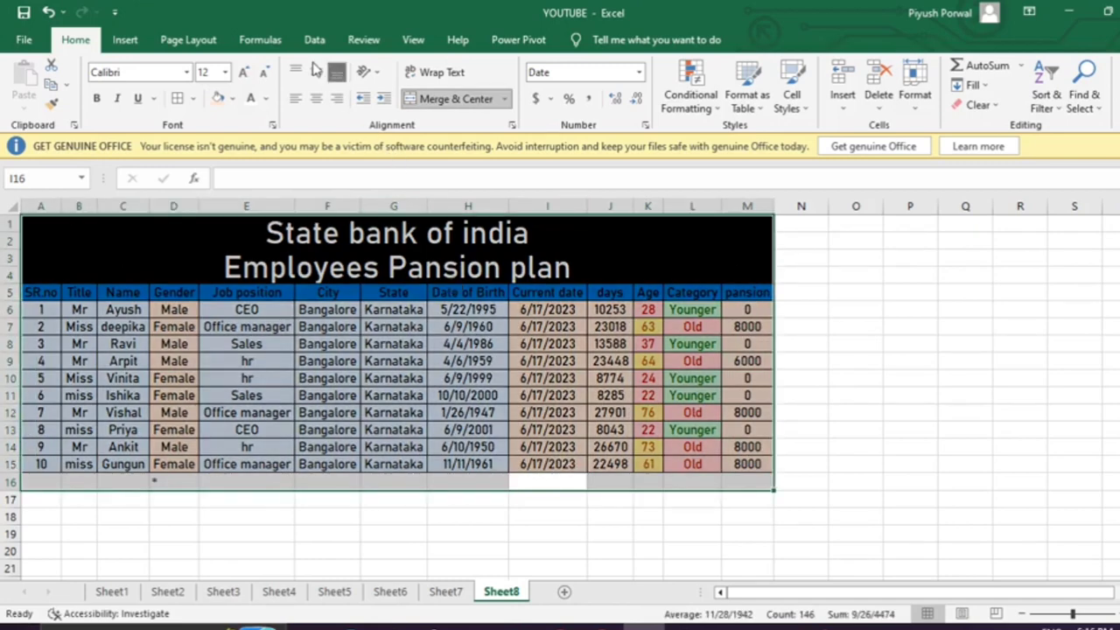
click(248, 73)
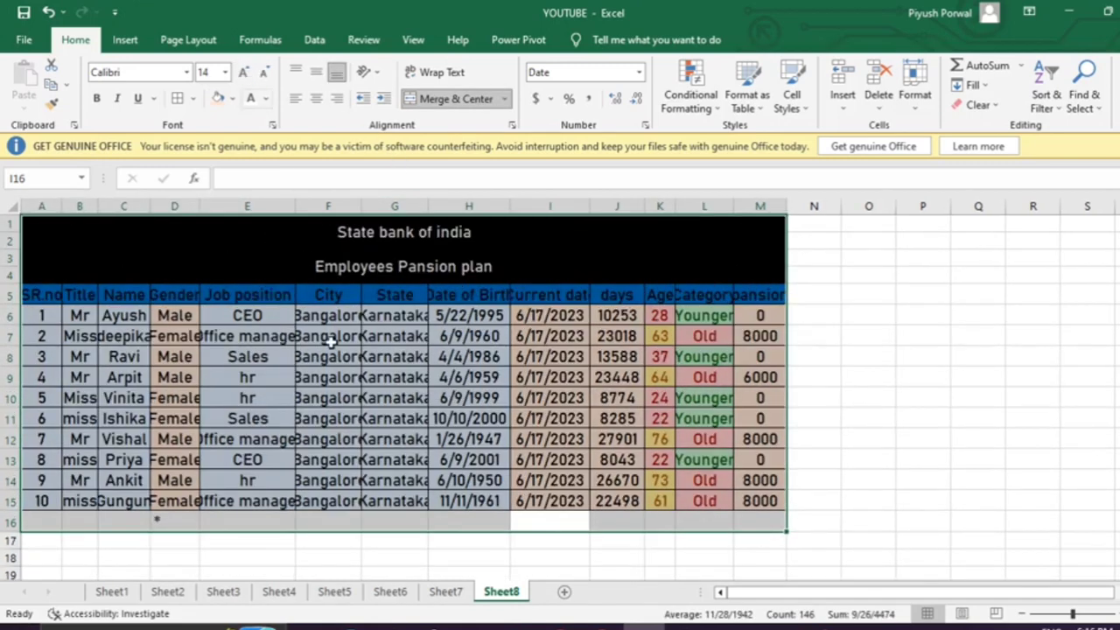
click(339, 396)
Autofit every column of the sheet to the enlarged text and deselect the table.
click(14, 204)
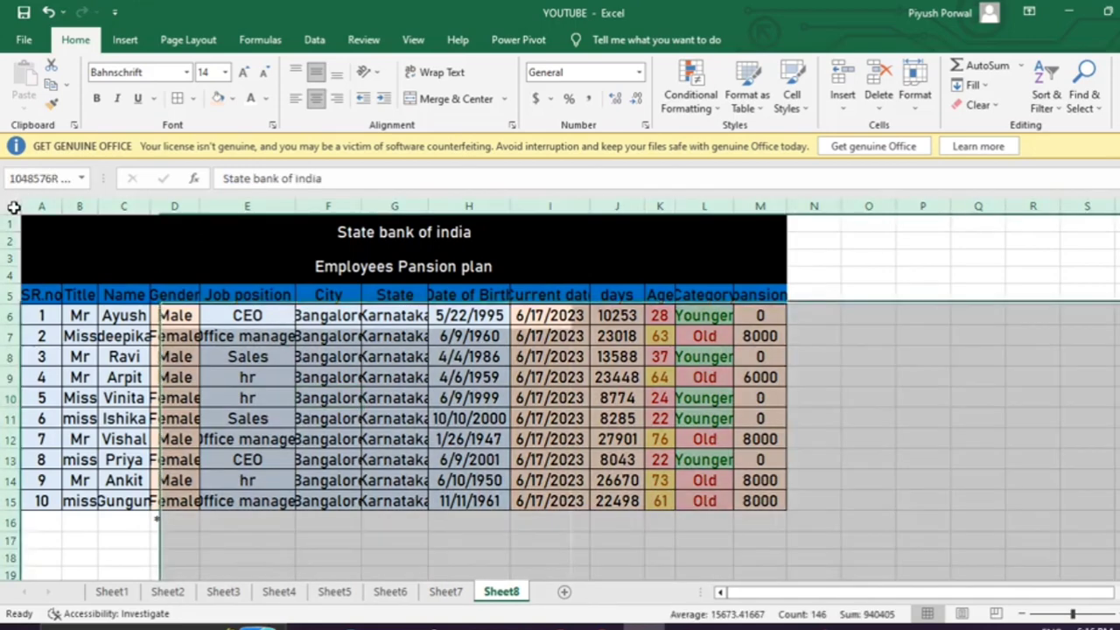
double_click(91, 215)
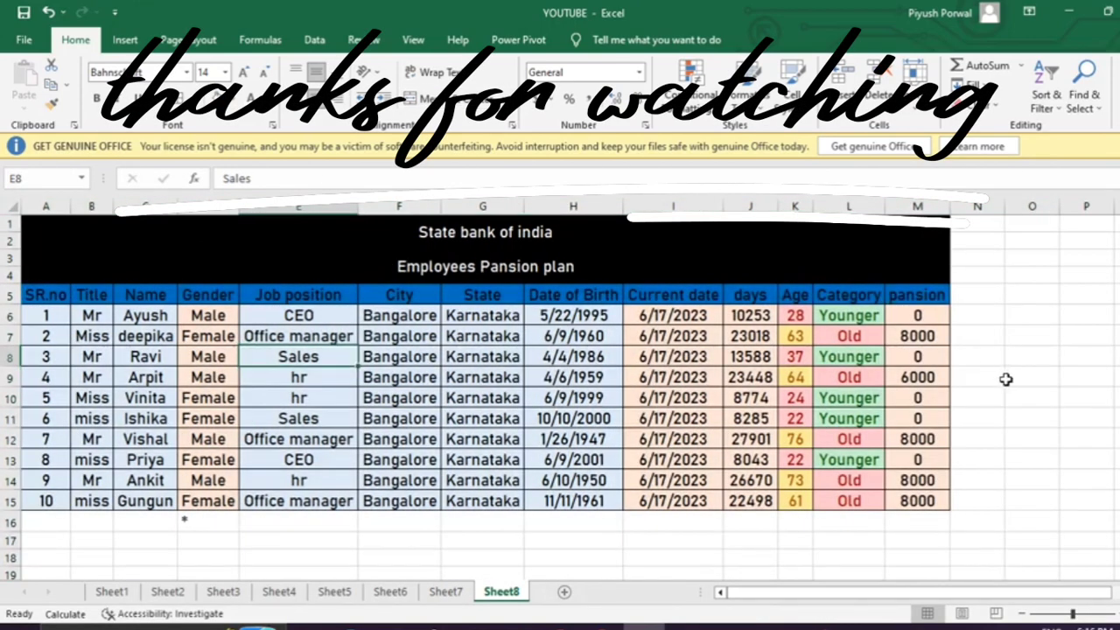
click(1085, 393)
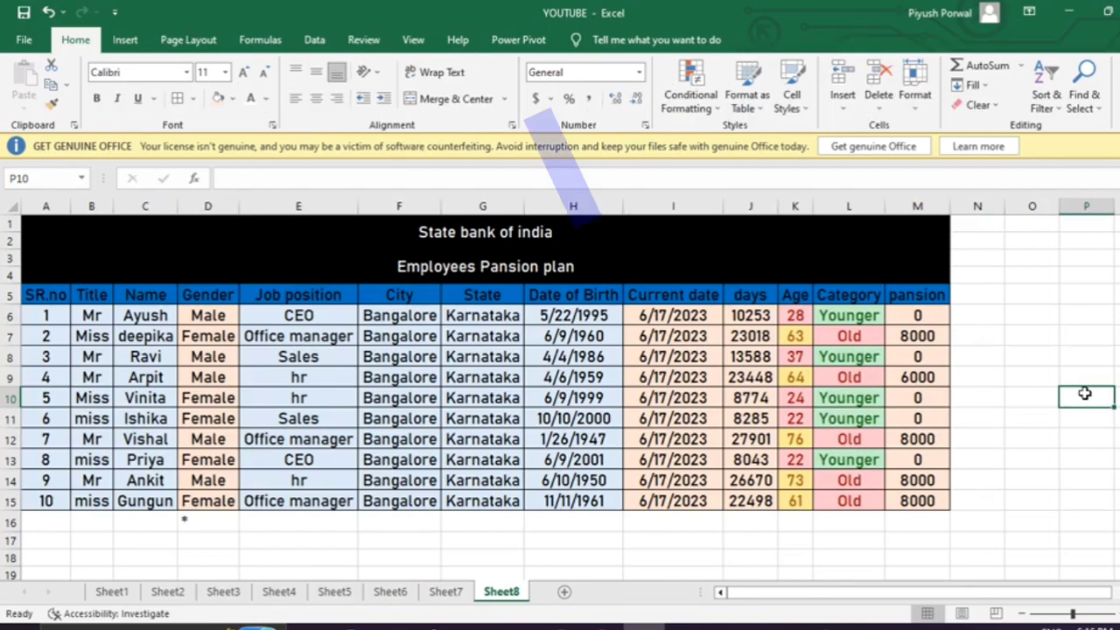